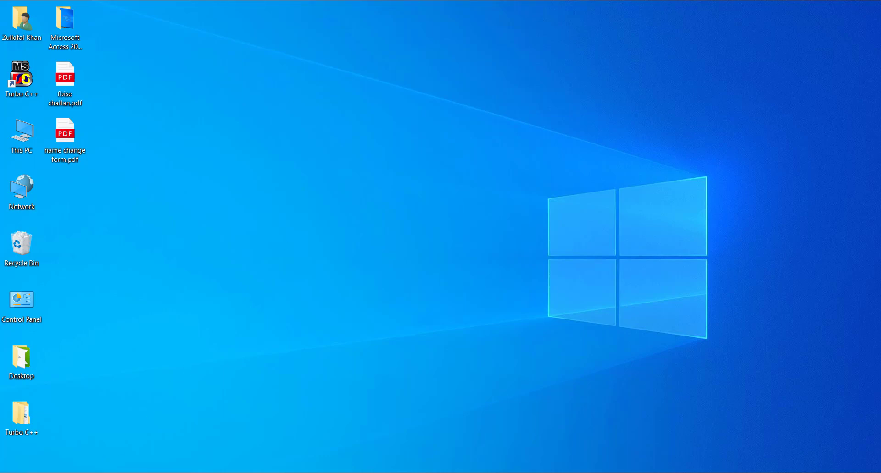
- Launch Access by searching 'acc' and open Student.accdb from Recent
key(super)
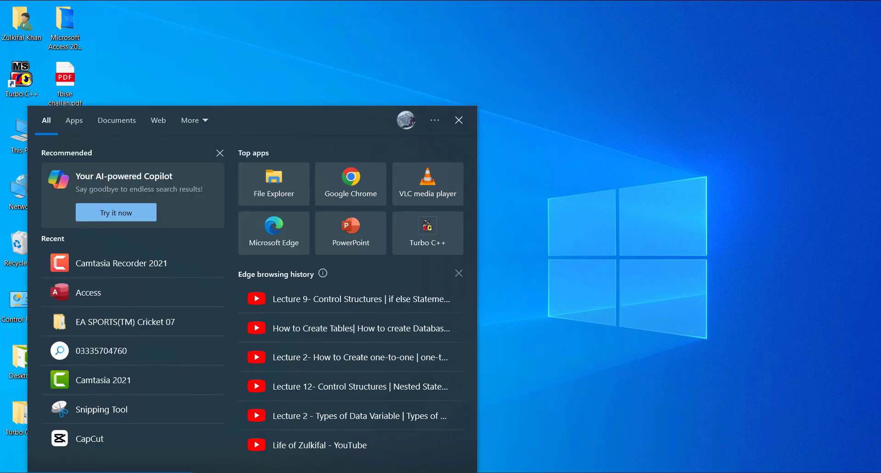
text(acc)
key(Return)
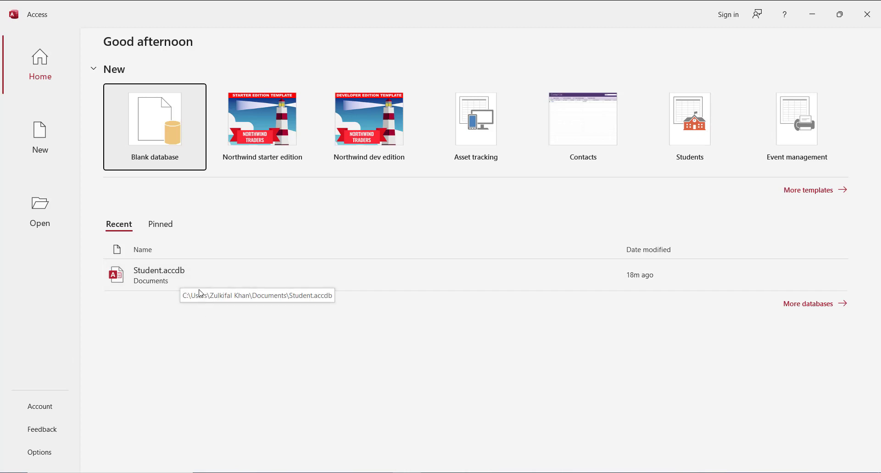
click(184, 272)
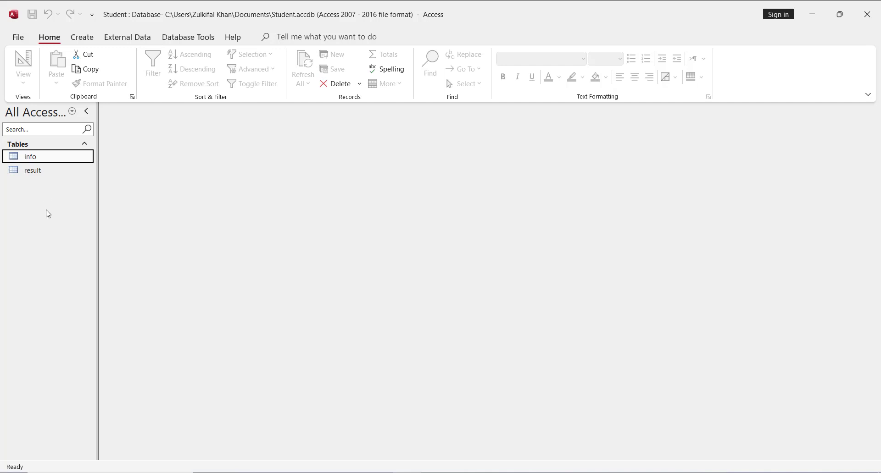
- Select the info table and auto-generate a form from it with the Create > Form command
click(40, 176)
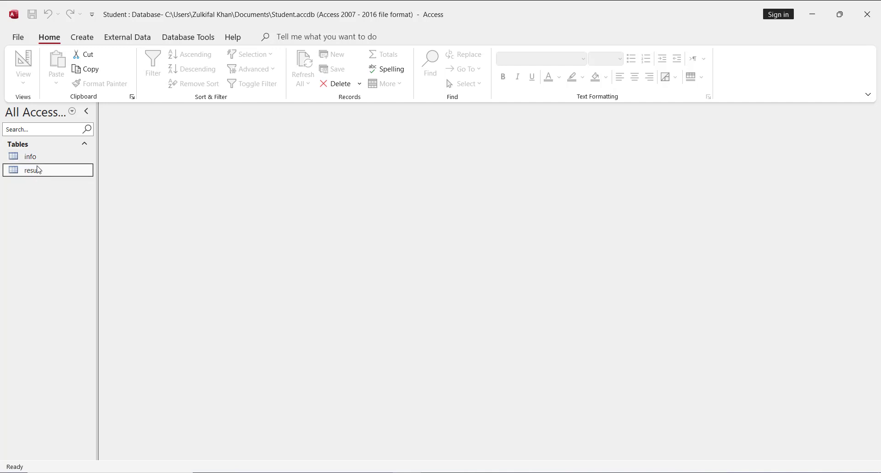
click(39, 157)
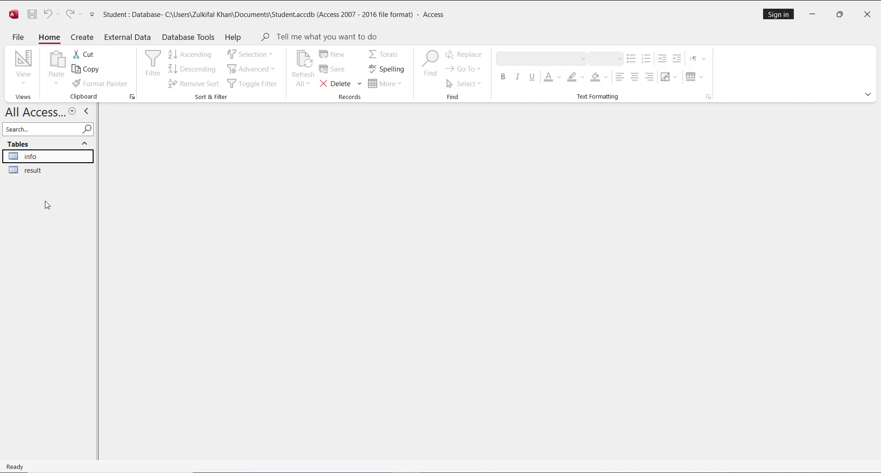
click(40, 175)
click(43, 159)
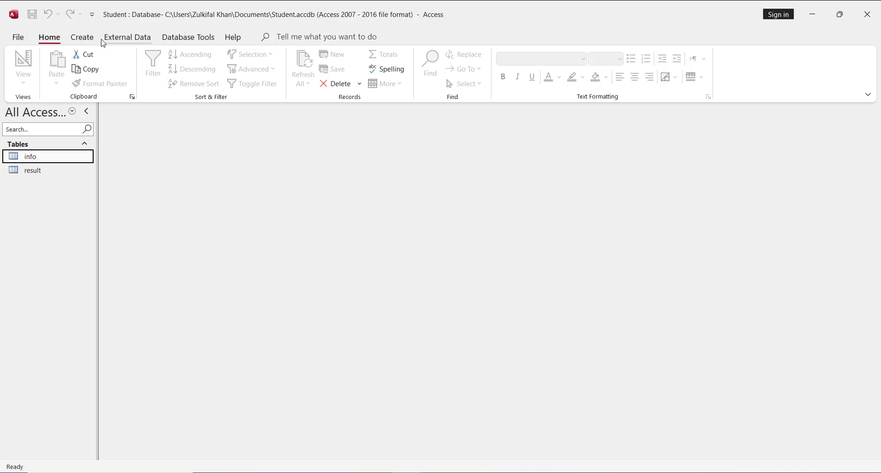
click(81, 37)
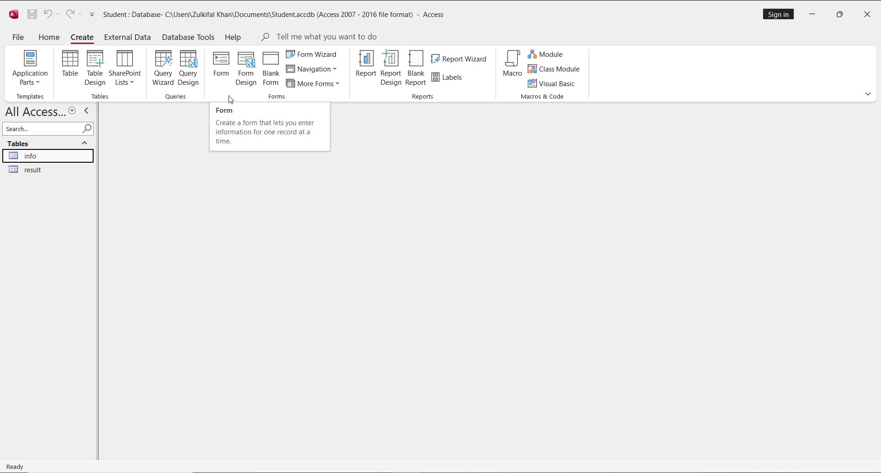
click(222, 70)
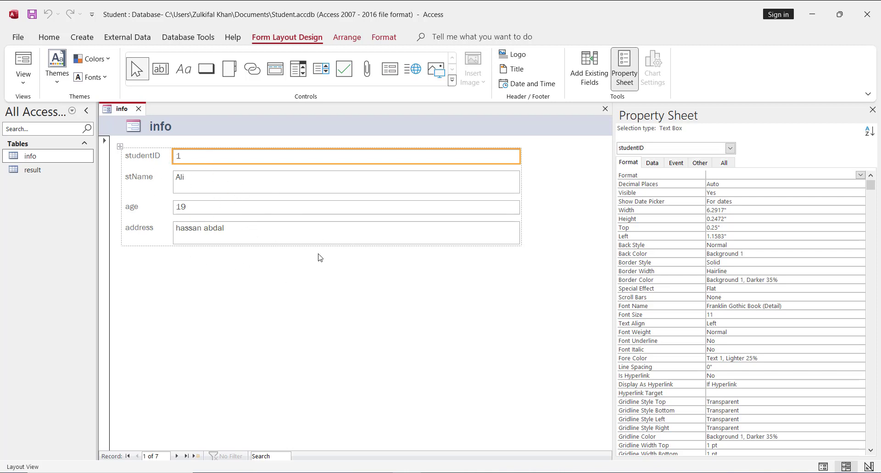
- Narrow the four text boxes and give studentID a Back Color of Accent 4, Lighter 60%
click(516, 153)
drag(515, 152, 257, 168)
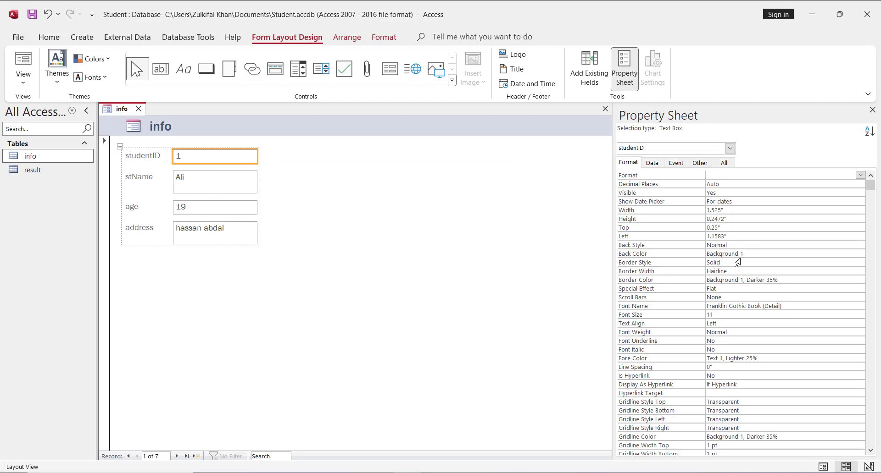
click(821, 253)
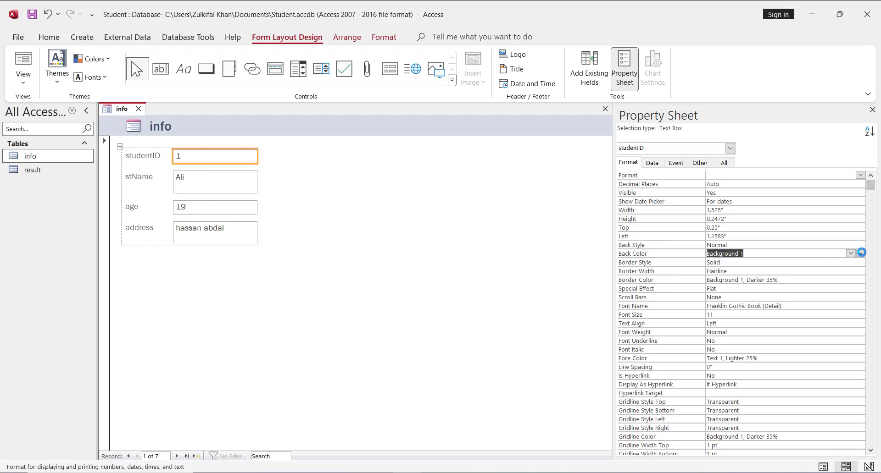
click(850, 254)
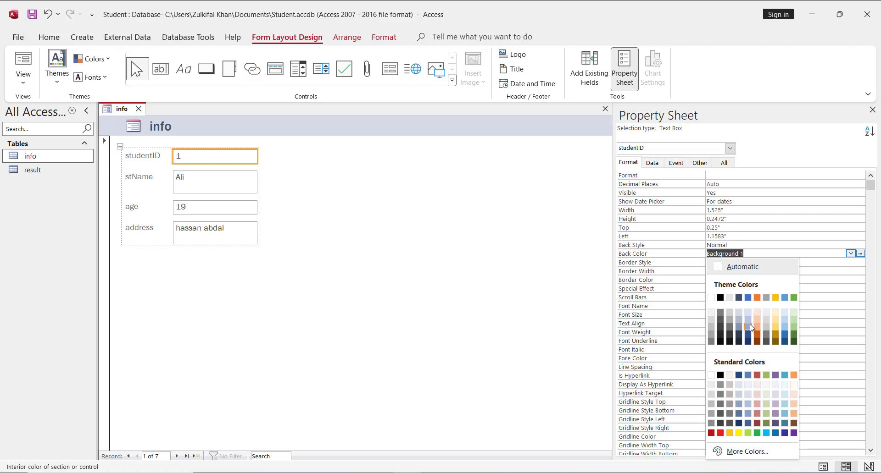
click(775, 321)
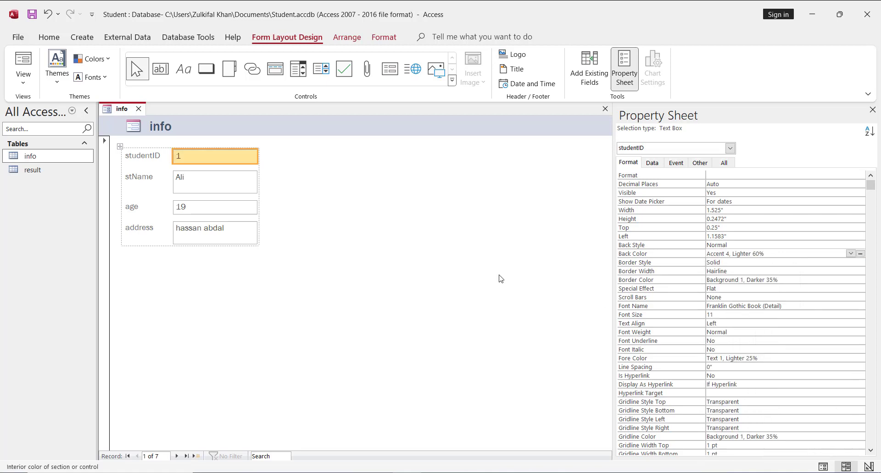
click(210, 187)
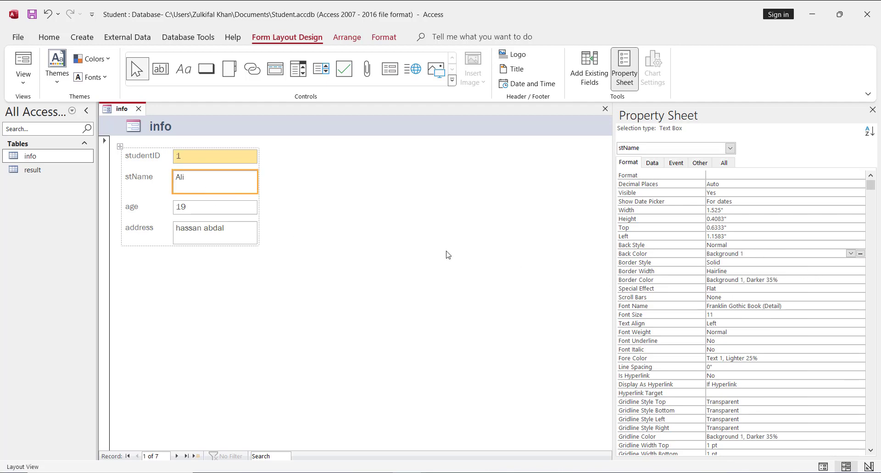
click(219, 285)
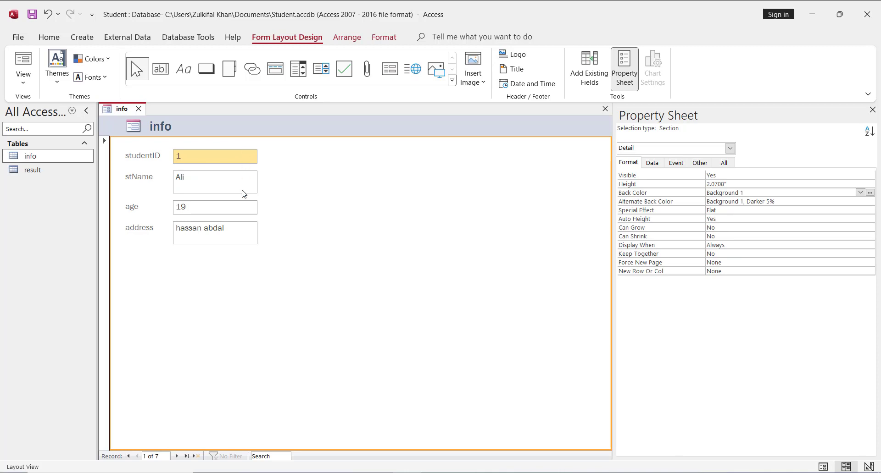
- In Design View, colour the four field text boxes yellow
click(23, 78)
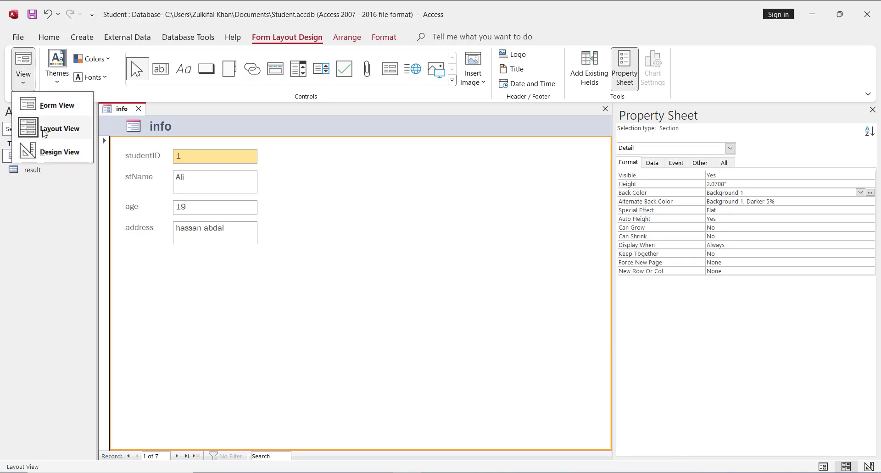
click(51, 150)
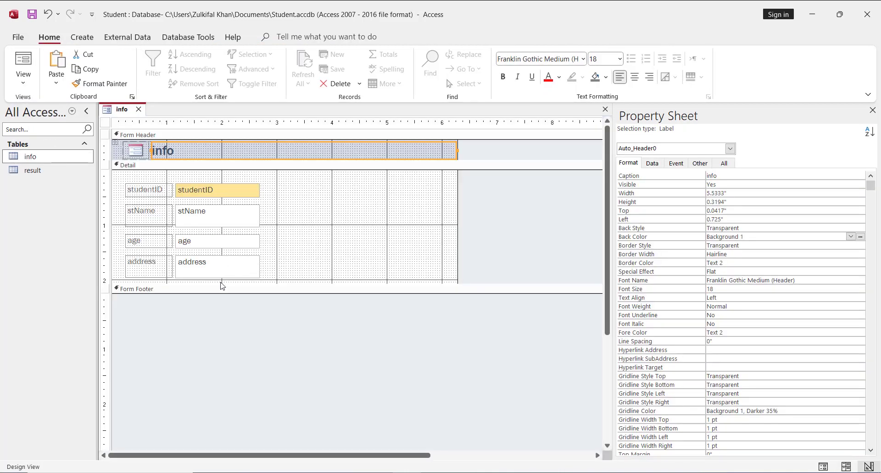
drag(220, 307, 204, 180)
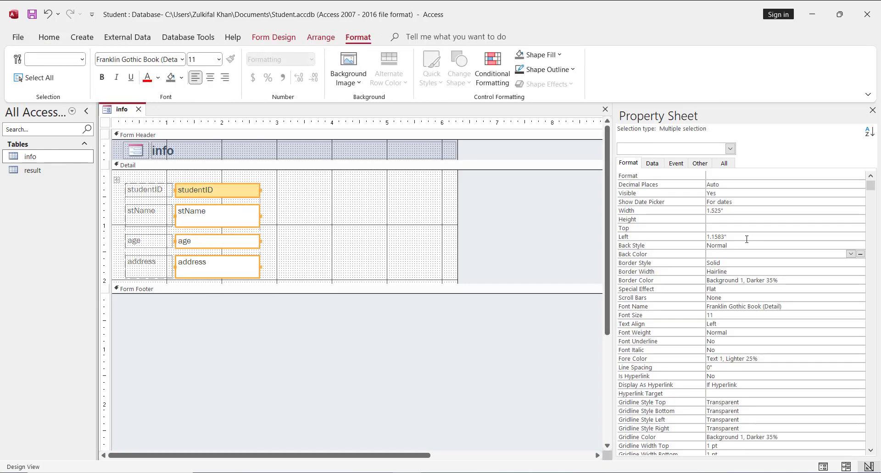
click(860, 255)
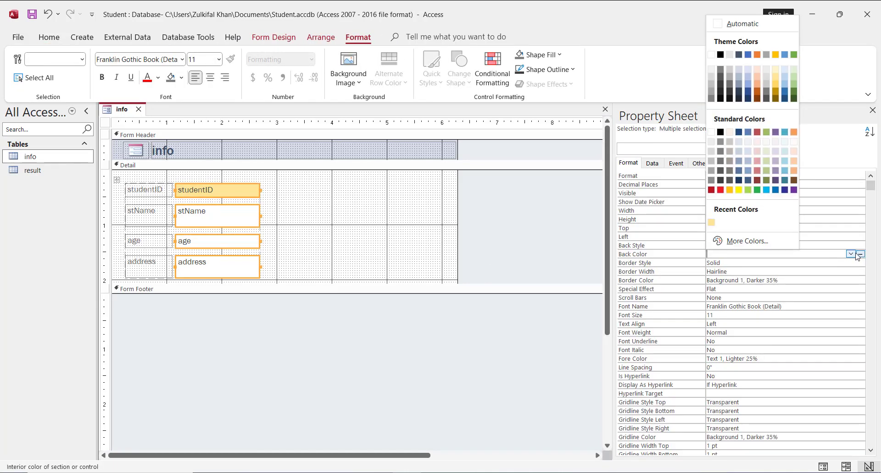
click(738, 189)
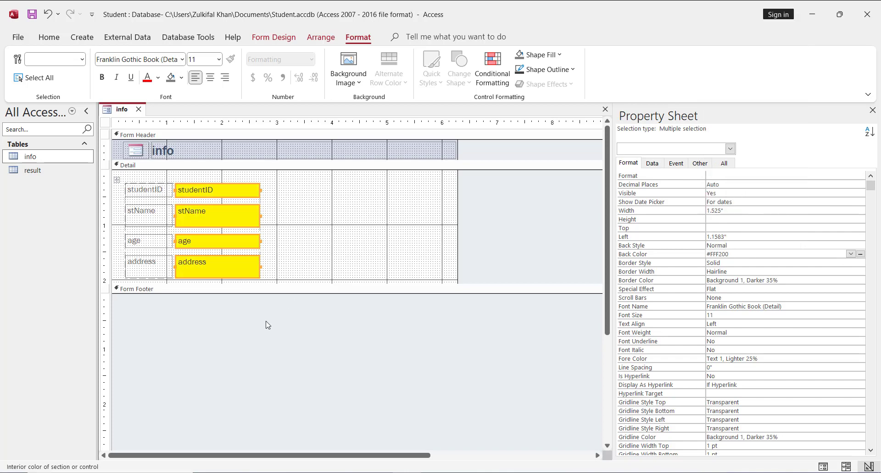
click(252, 306)
- Colour the four field labels orange (#FFC20E)
drag(149, 315, 139, 182)
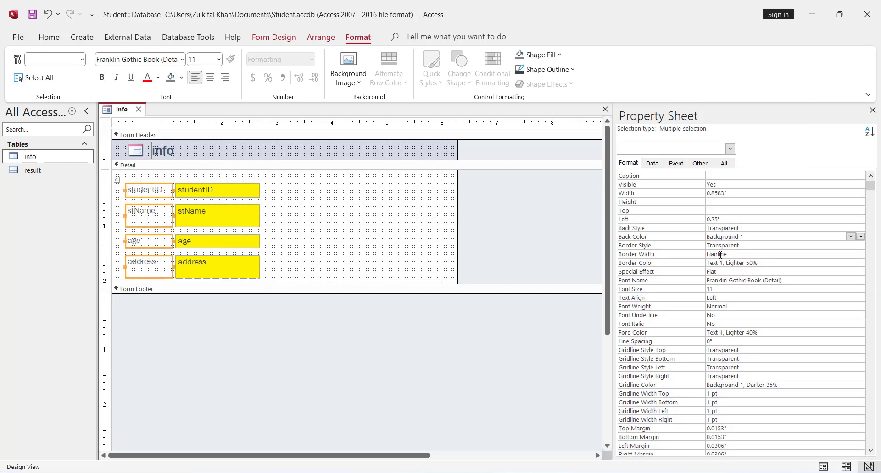
click(860, 237)
click(860, 237)
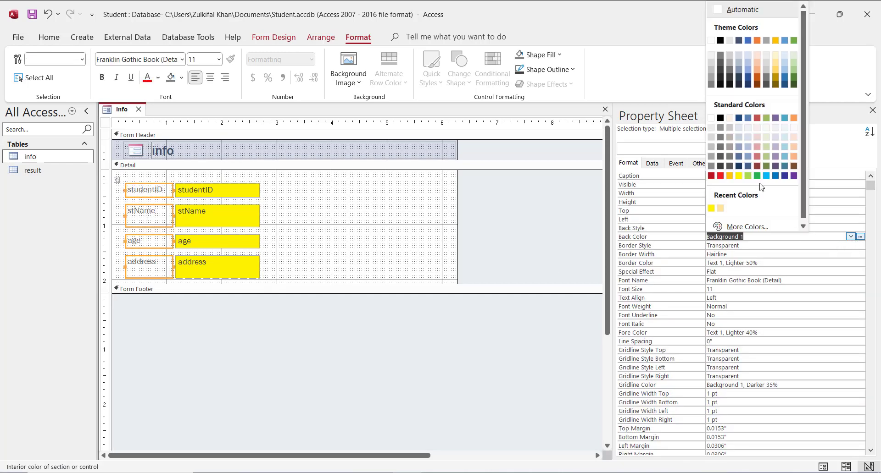
click(735, 178)
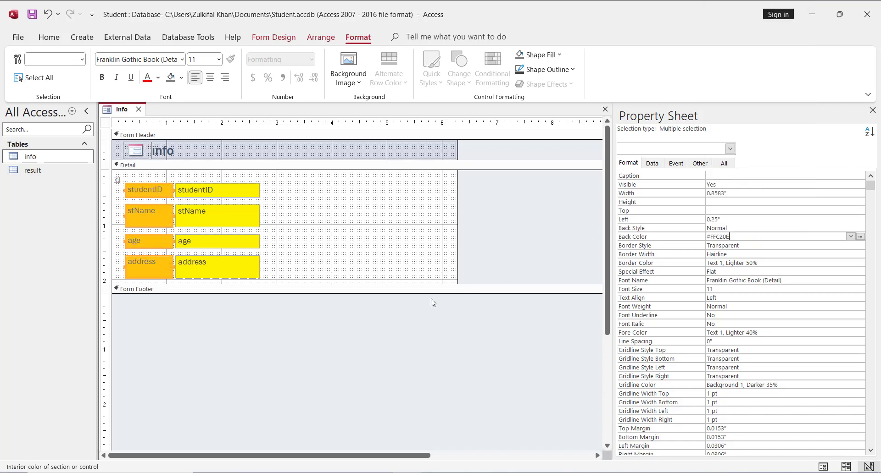
click(324, 311)
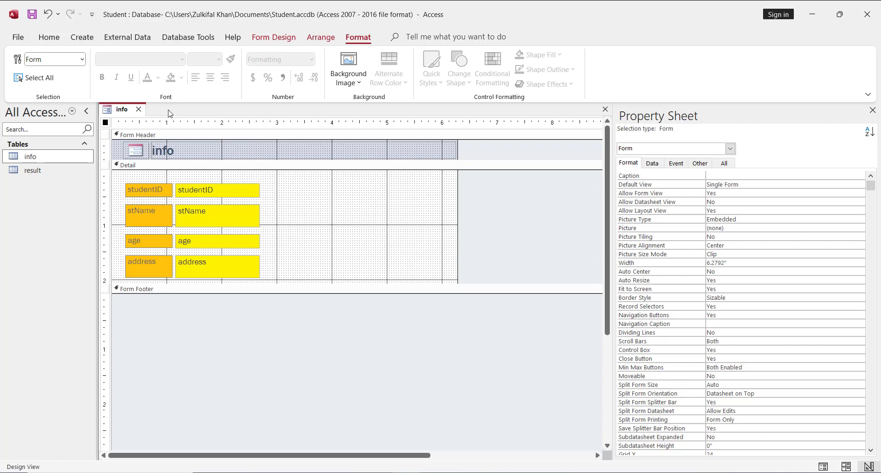
- Check the styled info form's records in Form View, then close the form
click(320, 36)
click(274, 37)
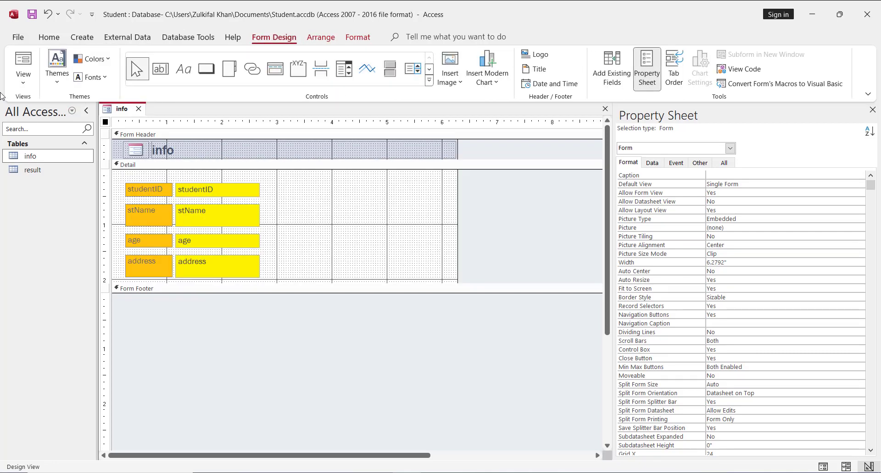
click(21, 84)
click(37, 110)
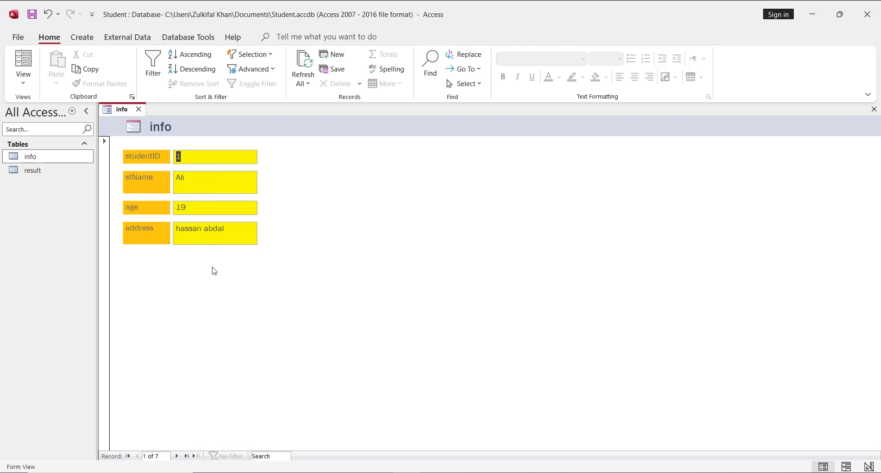
click(202, 177)
click(138, 109)
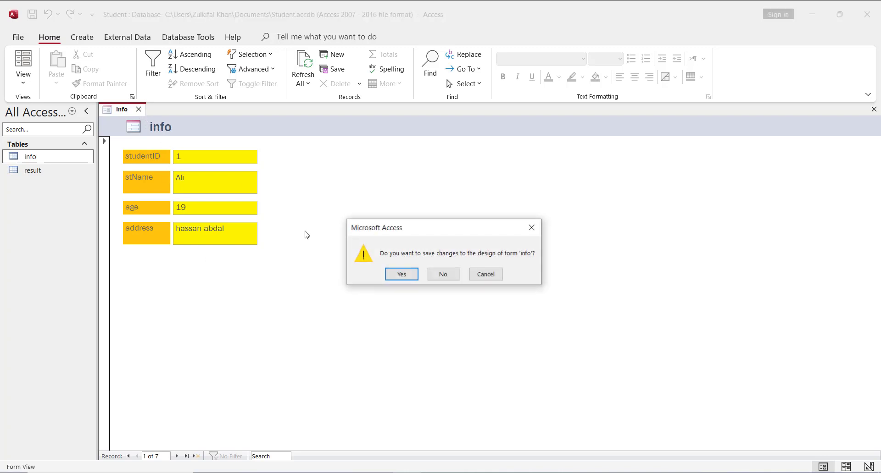
- Discard the info form unsaved and start a blank Form1 in Form Design, Property Sheet hidden
click(436, 273)
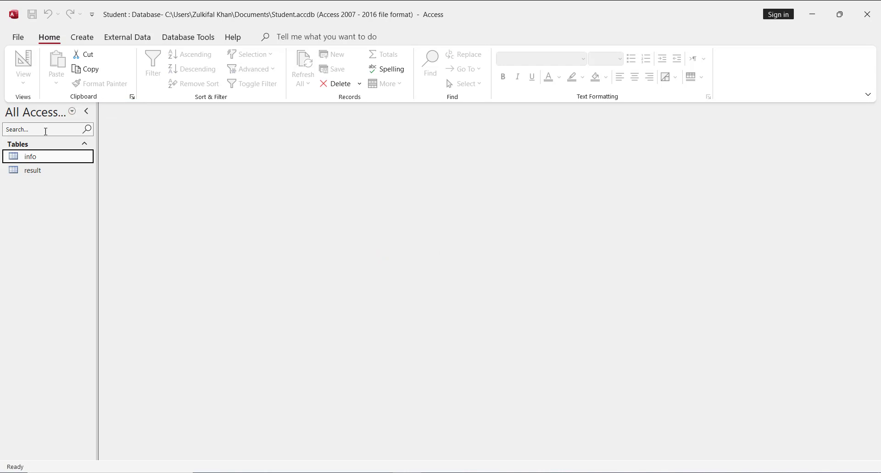
click(85, 38)
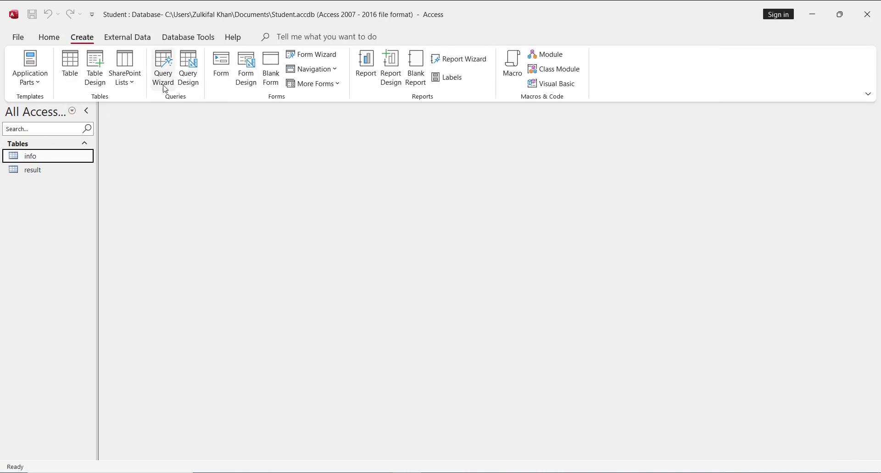
click(247, 81)
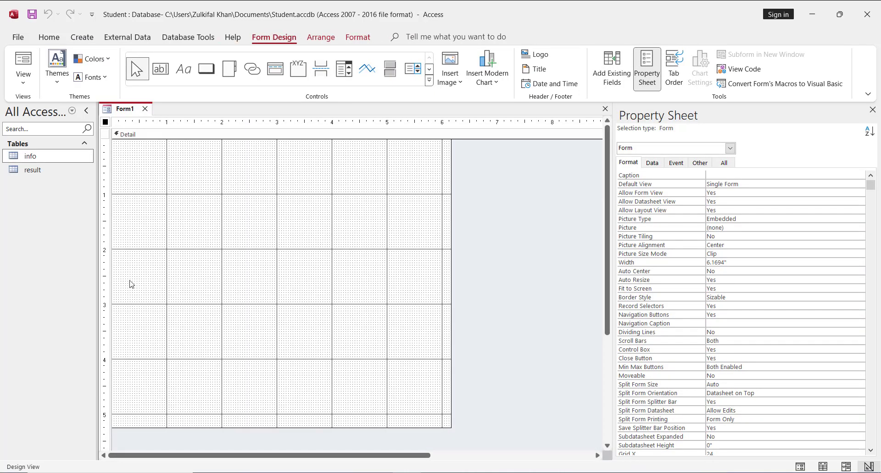
click(873, 109)
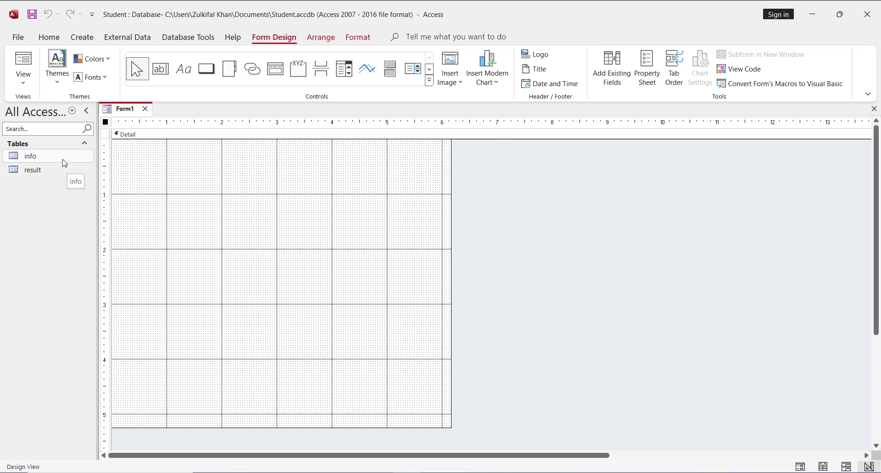
- Show all tables in the Field List and expand the info table's fields
click(614, 76)
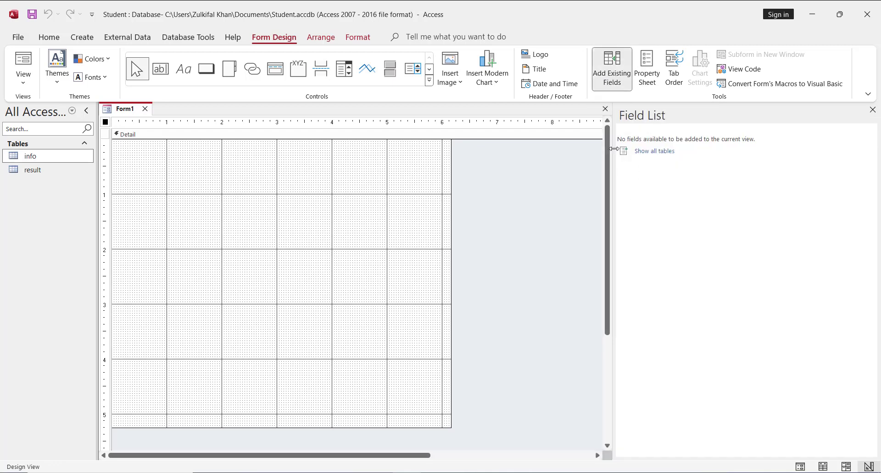
click(652, 157)
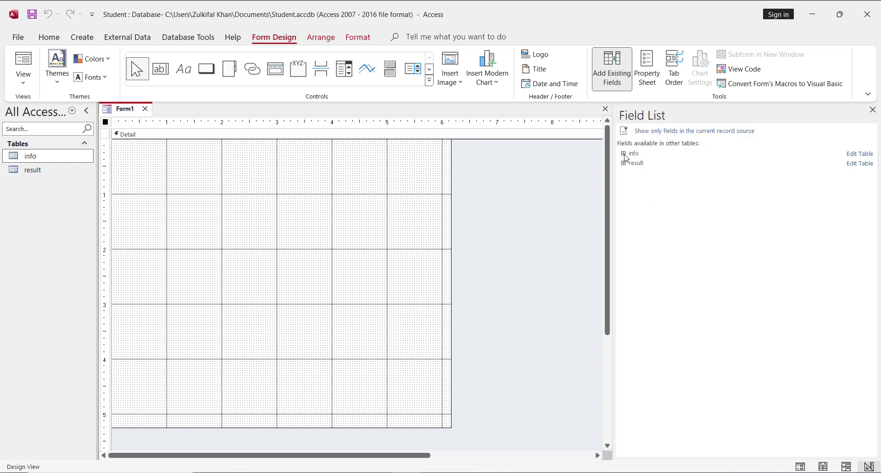
click(623, 154)
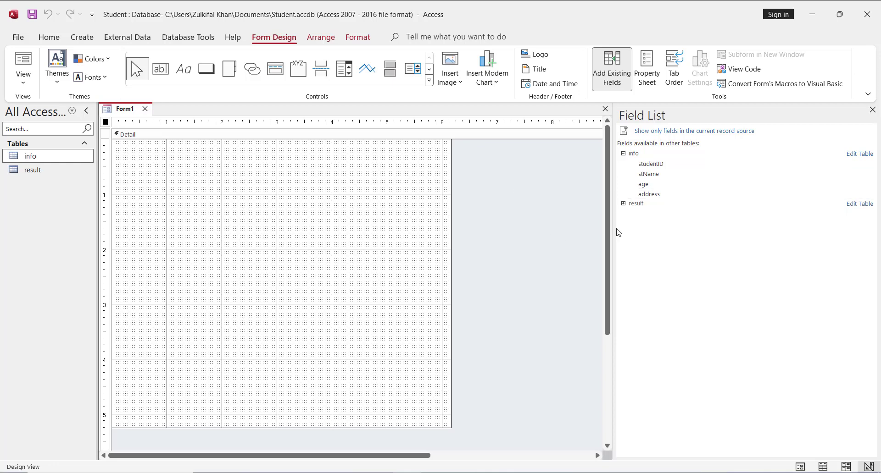
click(624, 204)
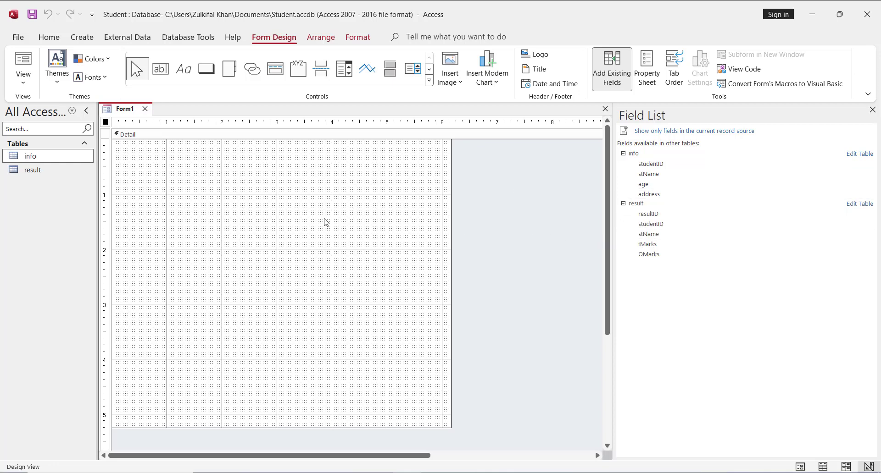
click(623, 205)
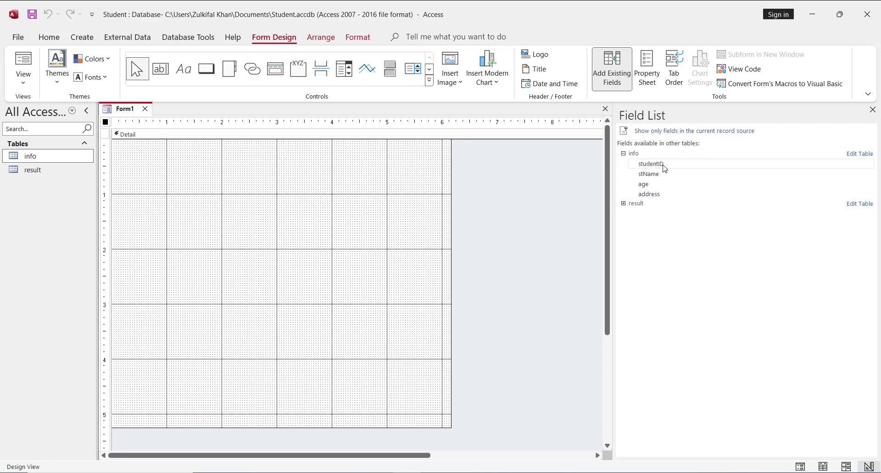
- Drag studentID, stName, age and address onto Form1's Detail section
drag(663, 165, 205, 178)
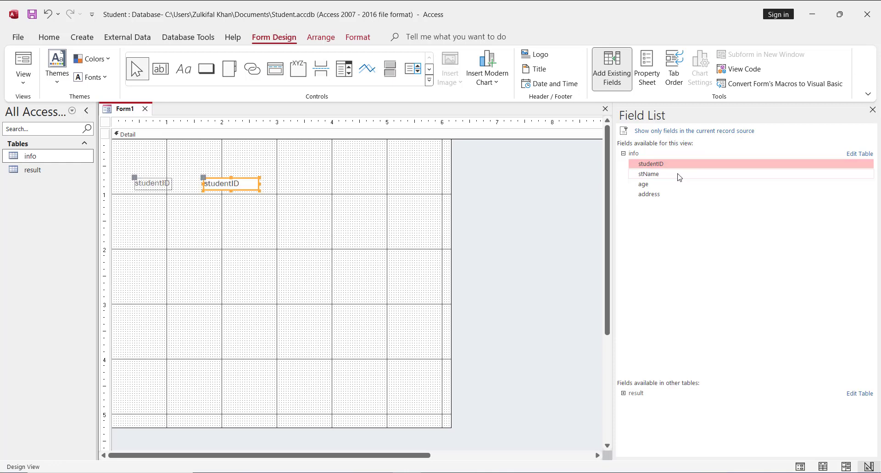
drag(679, 177, 457, 183)
drag(173, 213, 172, 210)
drag(643, 183, 238, 244)
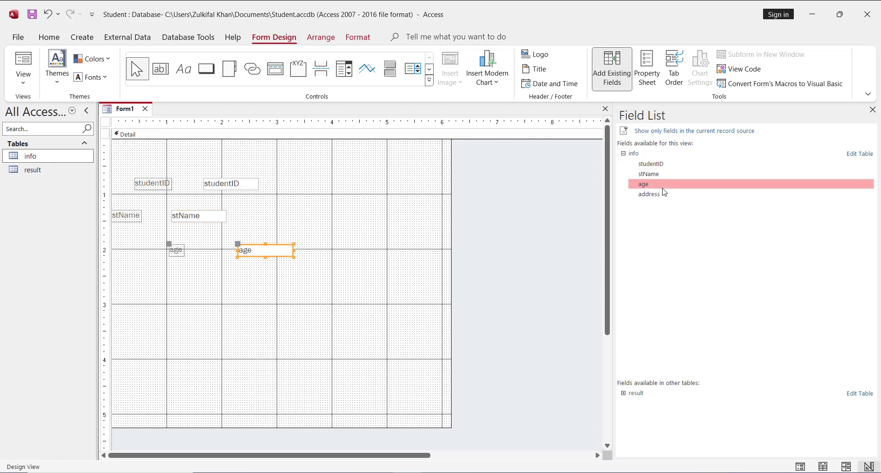
drag(656, 194, 199, 285)
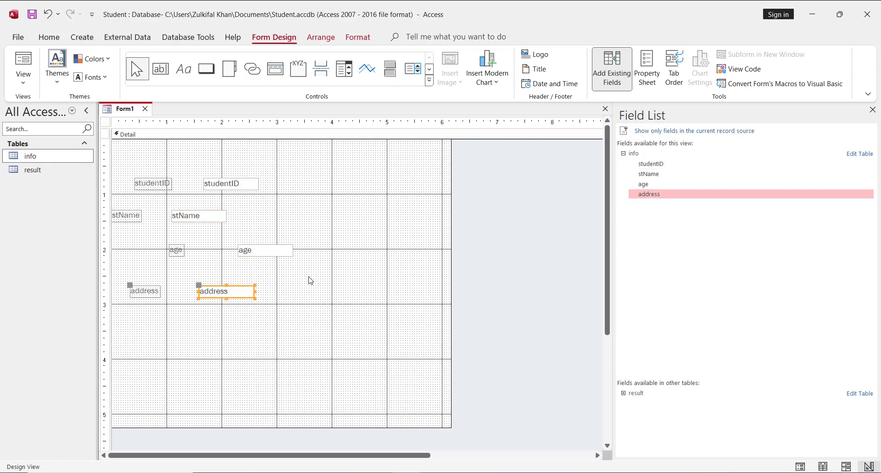
click(316, 282)
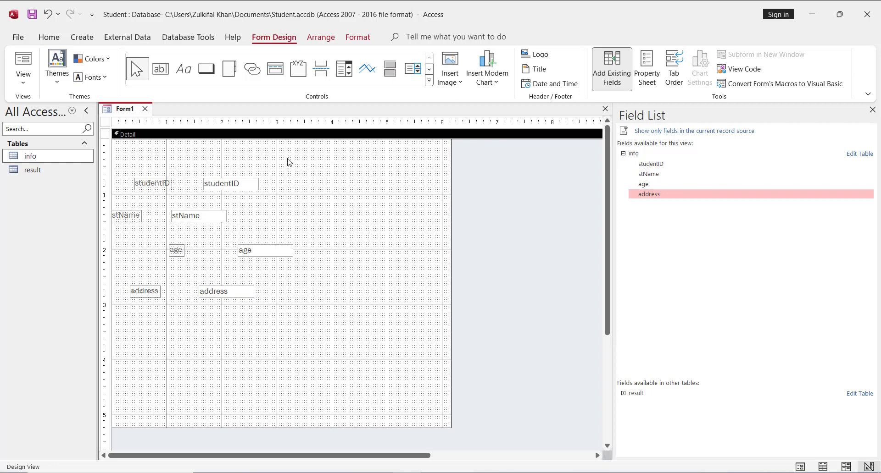
drag(285, 157, 217, 327)
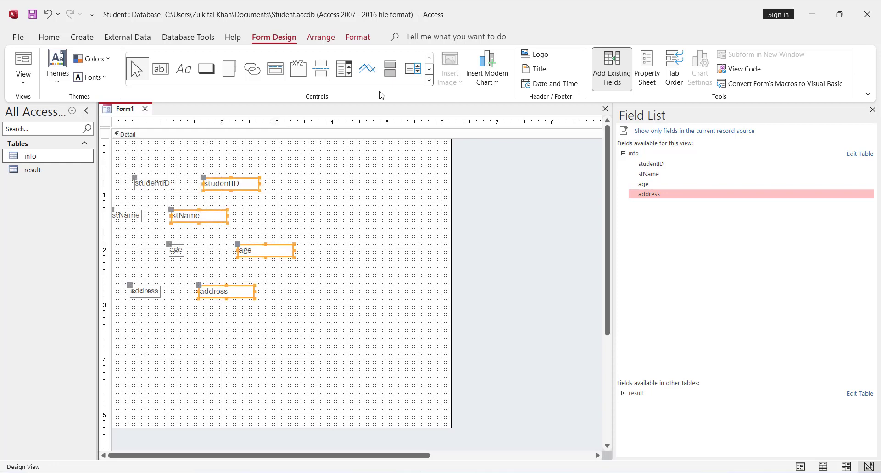
- Align the four text boxes along their right edges
click(320, 37)
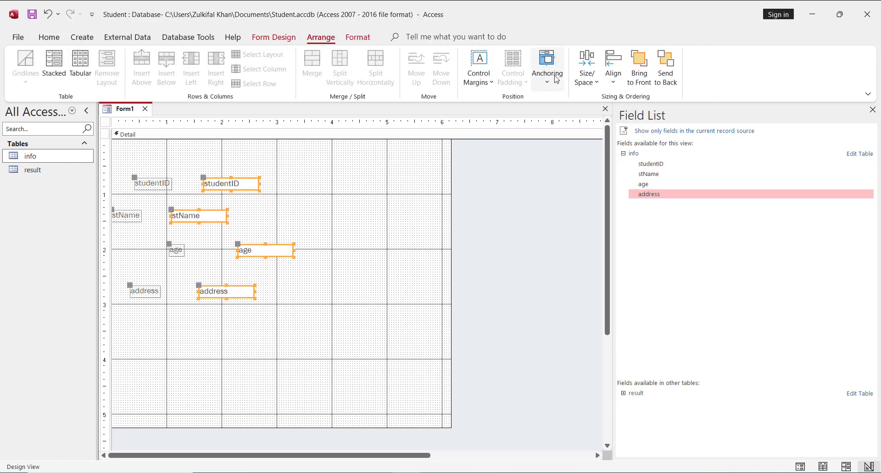
click(606, 83)
click(629, 150)
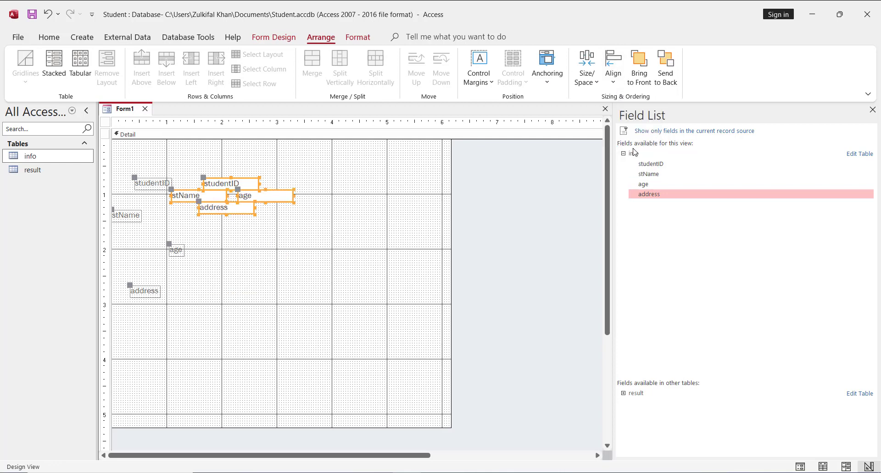
key(ctrl+z)
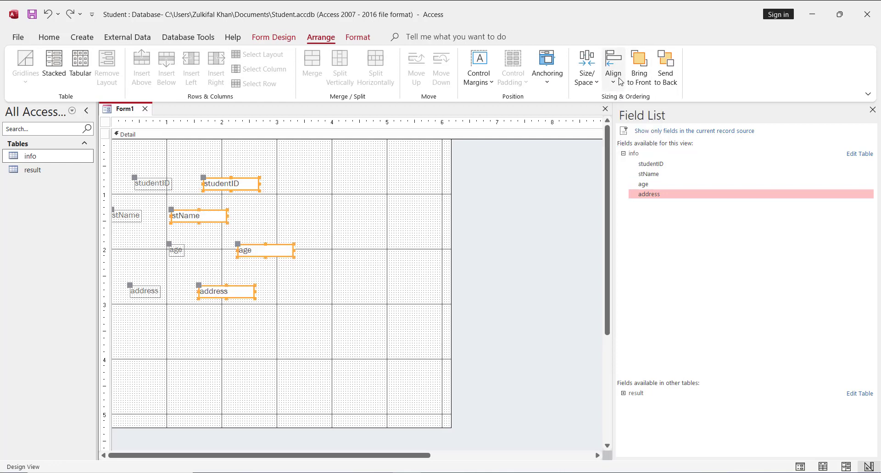
click(614, 82)
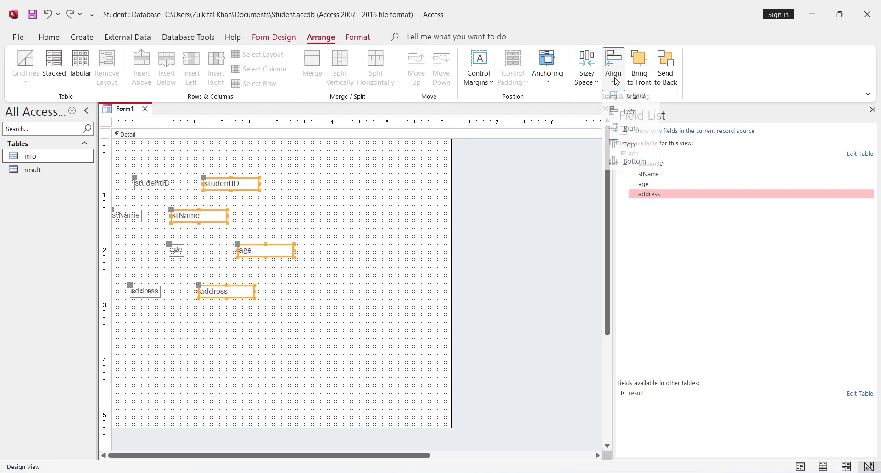
click(629, 133)
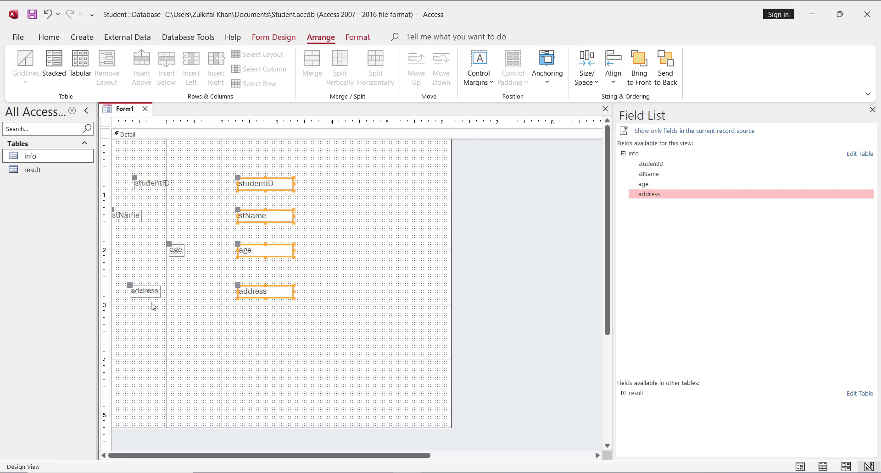
click(159, 321)
- Left-align the four labels and shift all controls further right on the form
drag(162, 324, 139, 300)
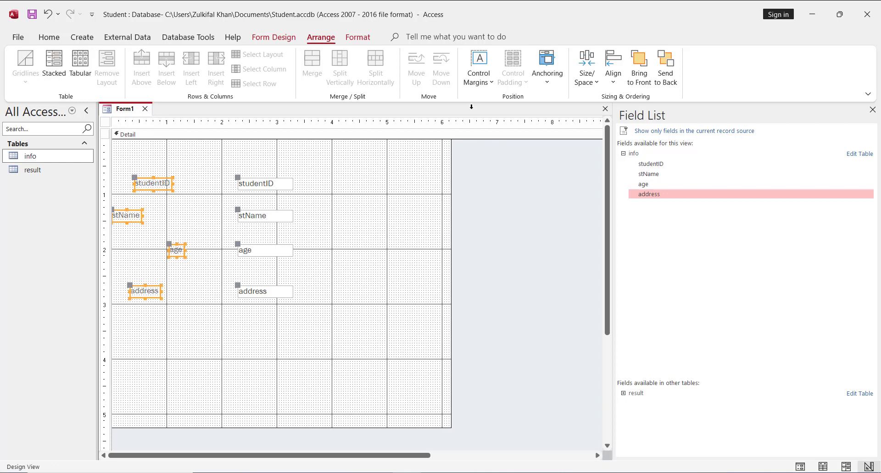
click(613, 74)
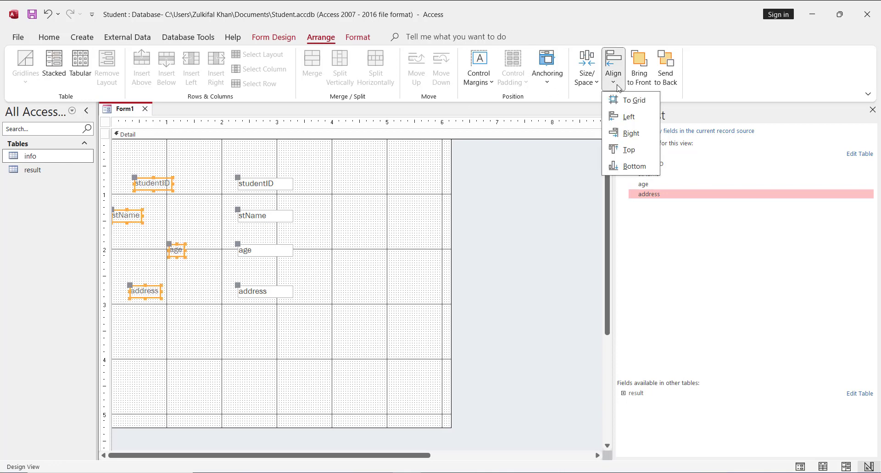
click(628, 119)
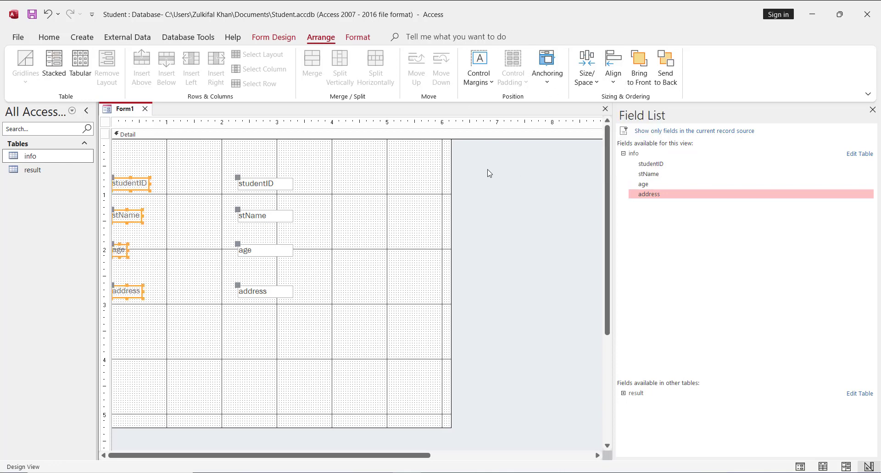
click(613, 75)
click(630, 134)
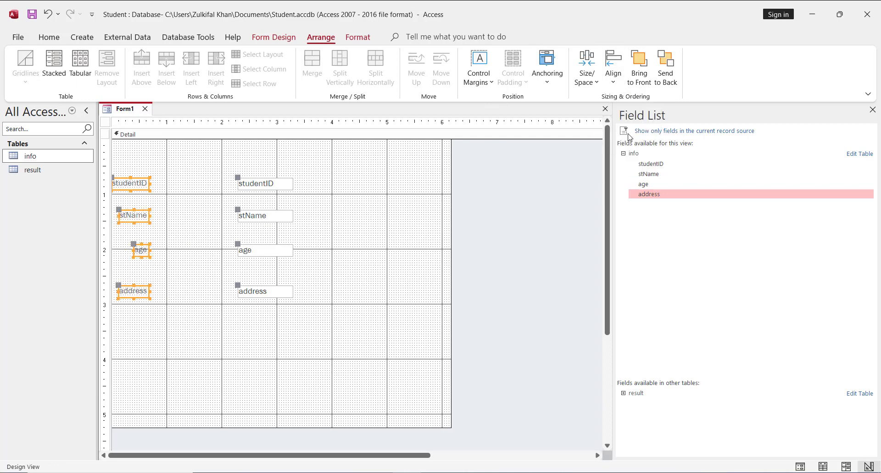
click(612, 75)
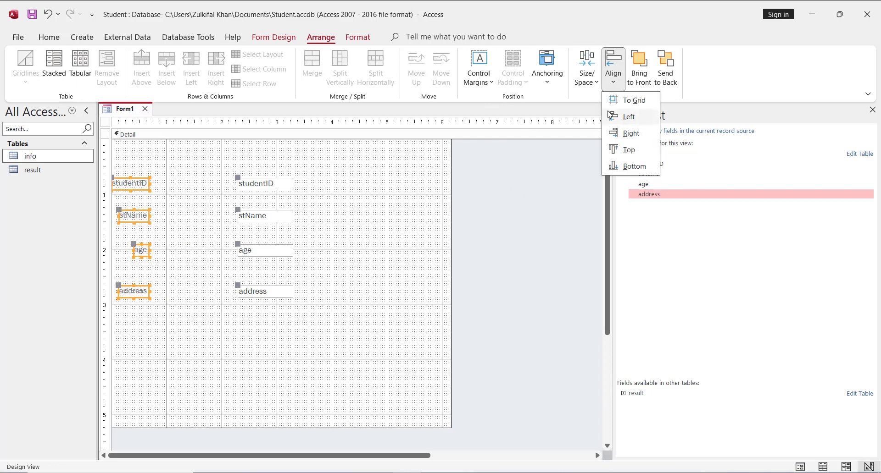
click(628, 118)
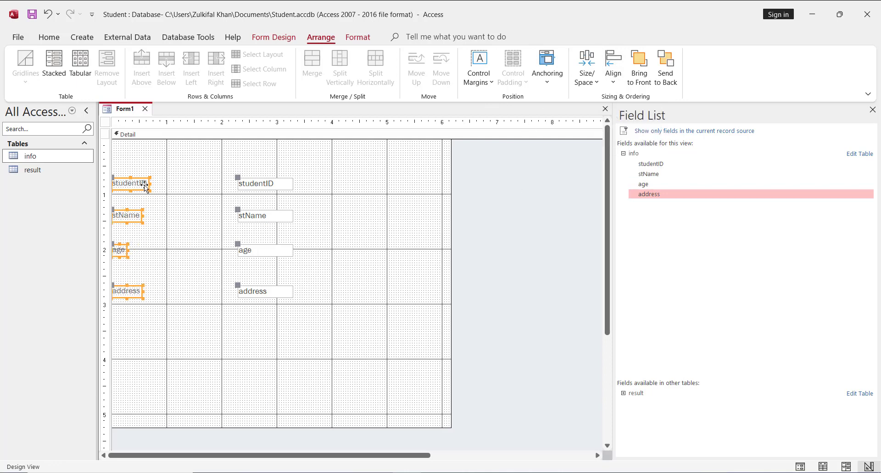
drag(139, 184, 176, 184)
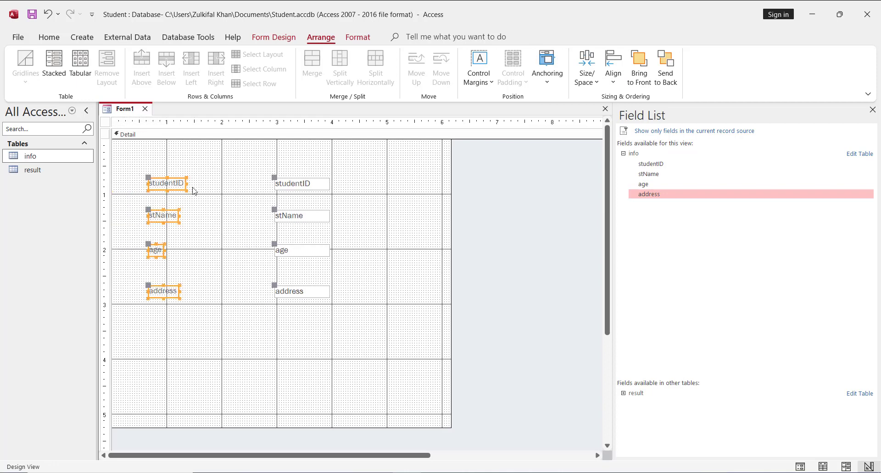
click(231, 353)
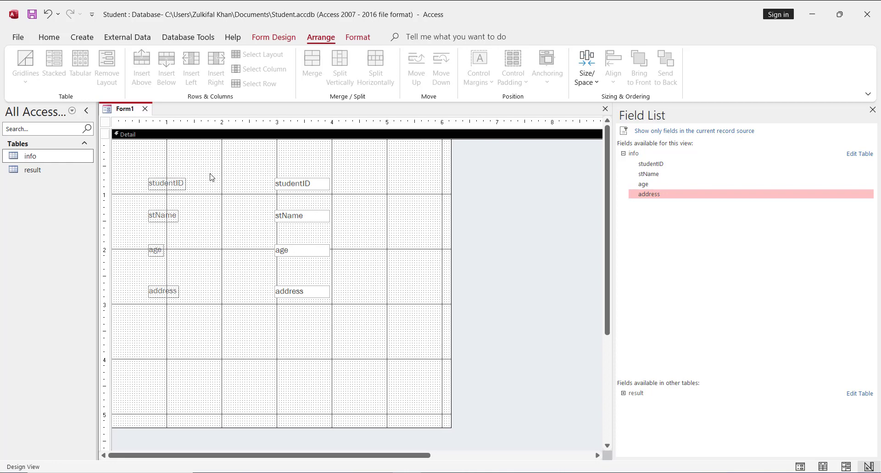
- Rename the studentID and stName labels to 'Student ID' and 'Name'
double_click(167, 185)
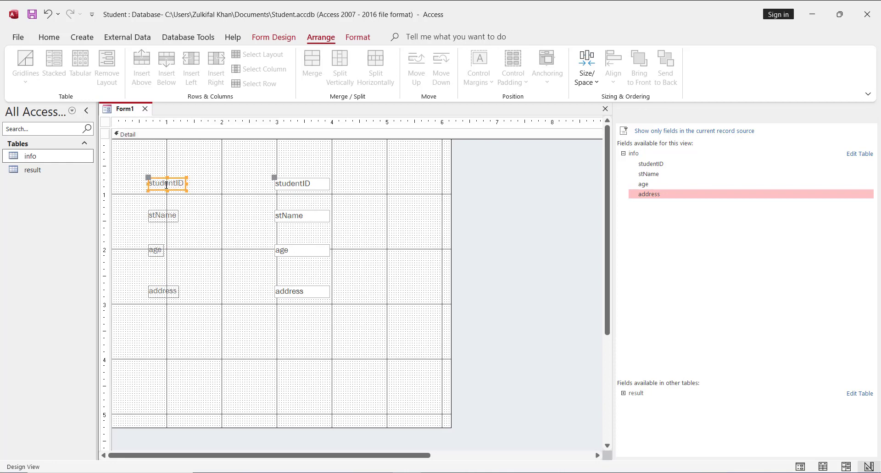
click(166, 185)
key(BackSpace)
key(BackSpace)
key(BackSpace)
key(BackSpace)
key(BackSpace)
key(BackSpace)
key(BackSpace)
key(BackSpace)
key(BackSpace)
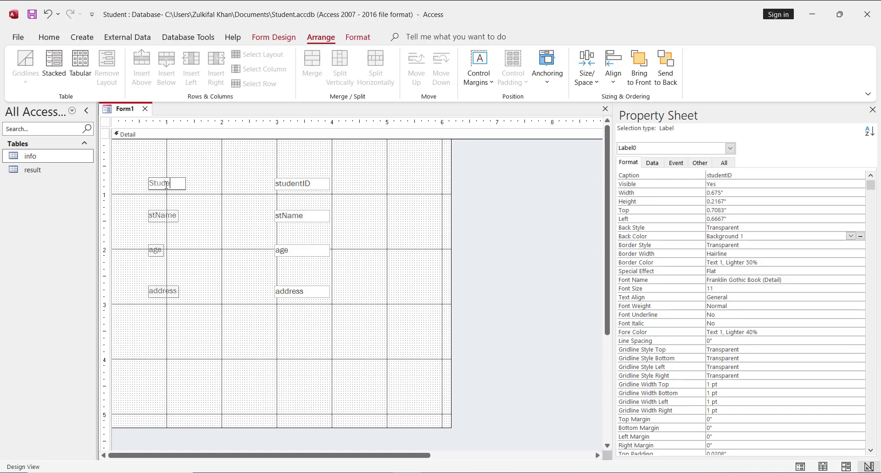
text(Student ID)
click(166, 217)
key(BackSpace)
key(BackSpace)
key(BackSpace)
key(BackSpace)
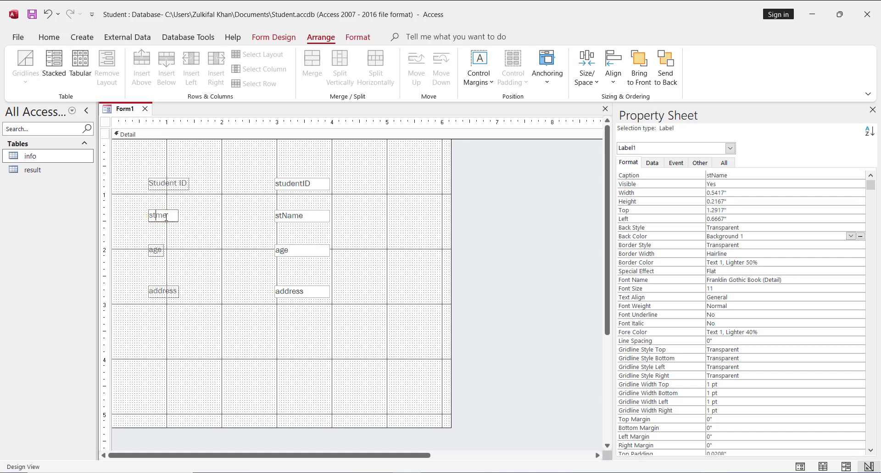
text(Na)
- Change the age and address labels to 'Age' and 'Address'
click(157, 247)
click(158, 250)
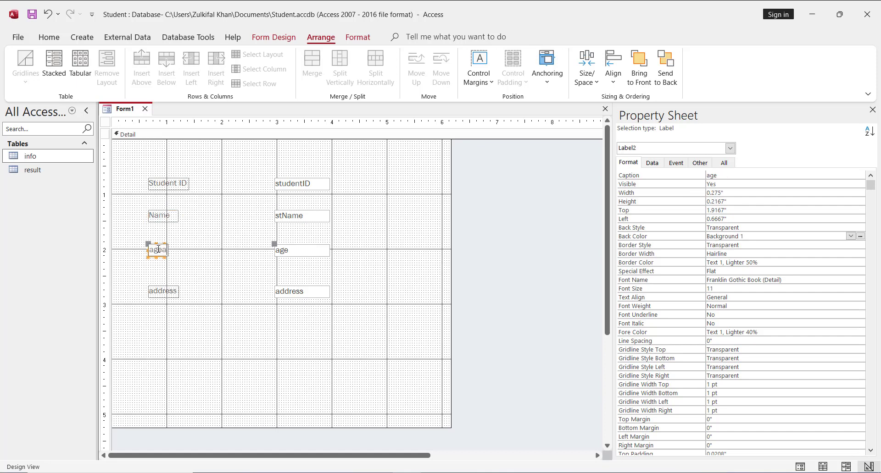
key(Delete)
click(169, 292)
click(170, 292)
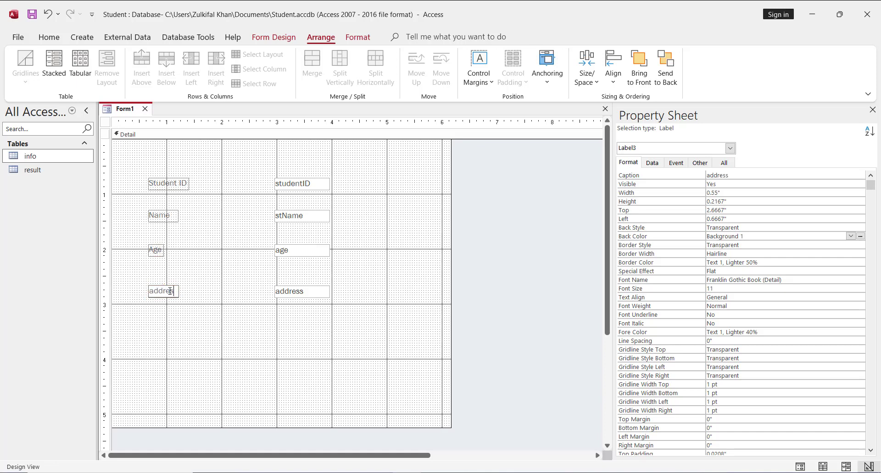
key(BackSpace)
key(BackSpace)
key(BackSpace)
key(BackSpace)
key(BackSpace)
key(BackSpace)
key(BackSpace)
text(Addre)
click(203, 305)
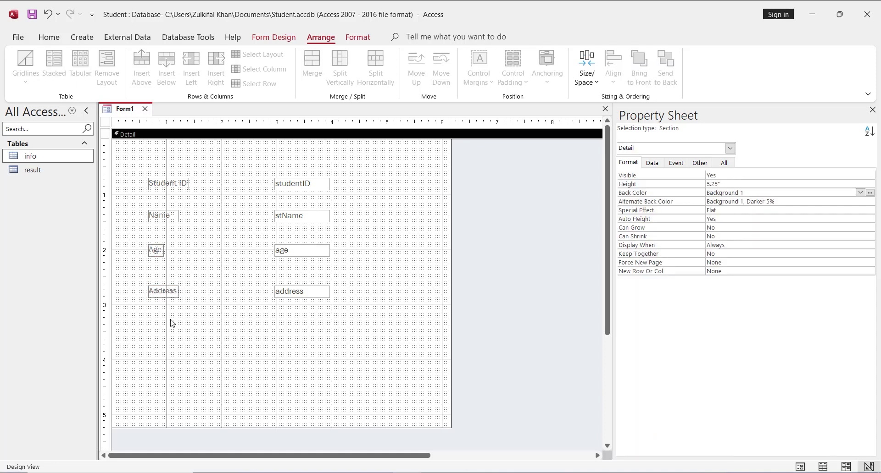
- Set the four labels' font size to 14
drag(169, 319, 147, 179)
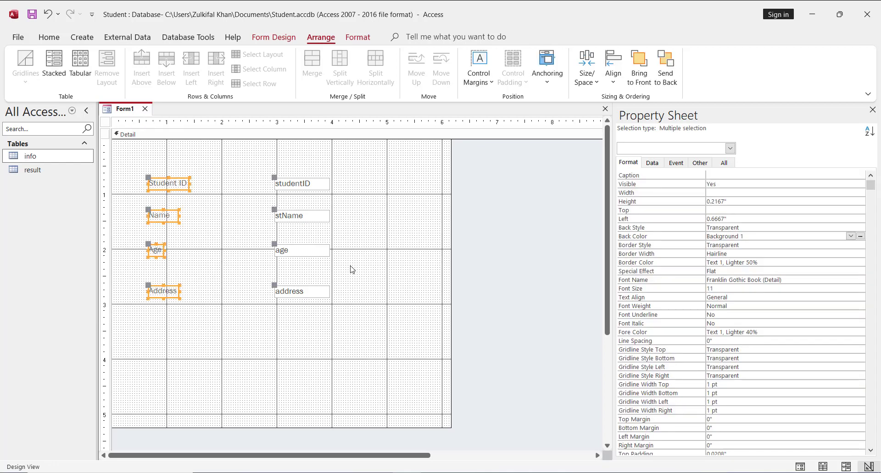
click(848, 289)
click(860, 288)
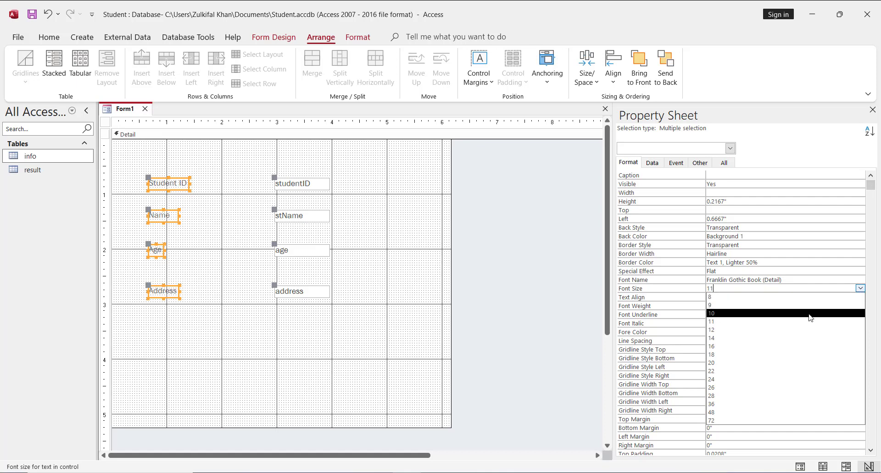
click(762, 338)
click(762, 339)
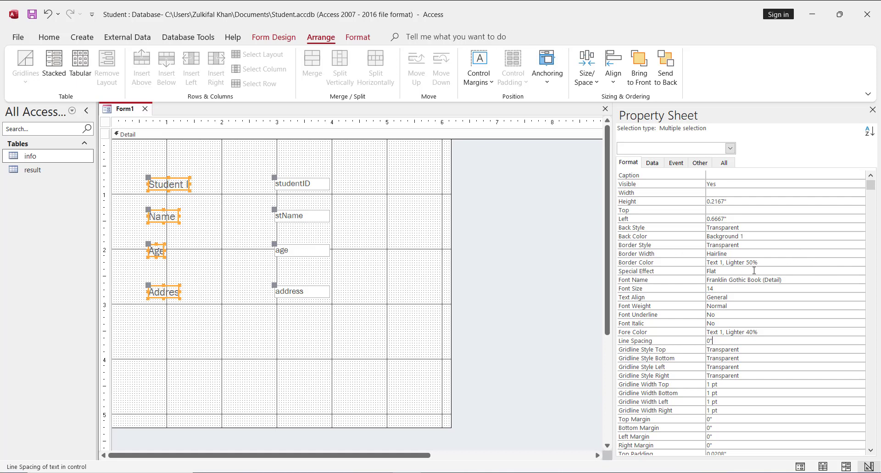
- Give the labels a light blue #EDF7F9 Back Color
click(832, 237)
click(861, 236)
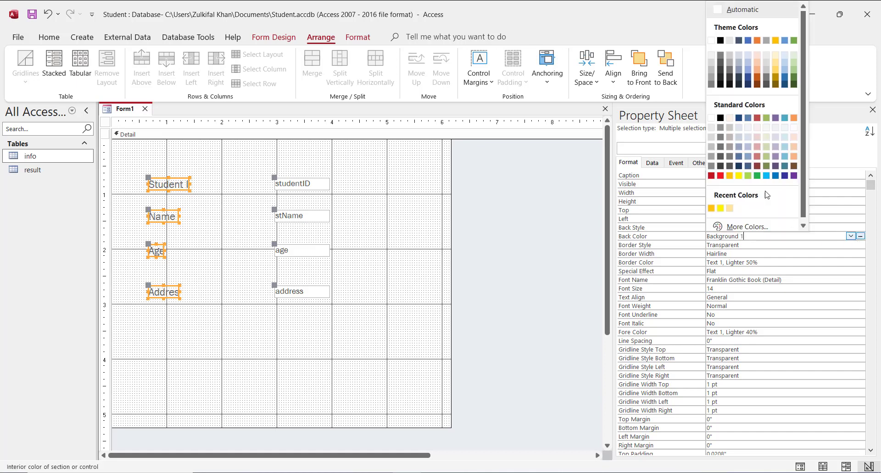
click(784, 128)
click(240, 259)
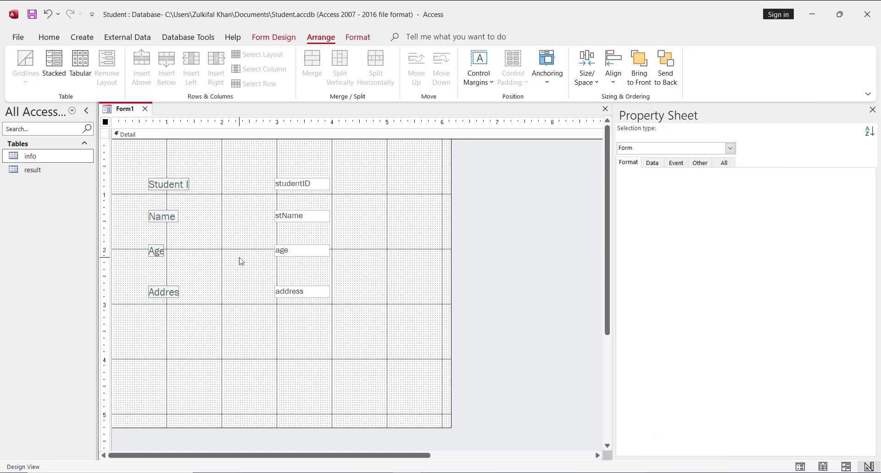
drag(307, 166, 311, 327)
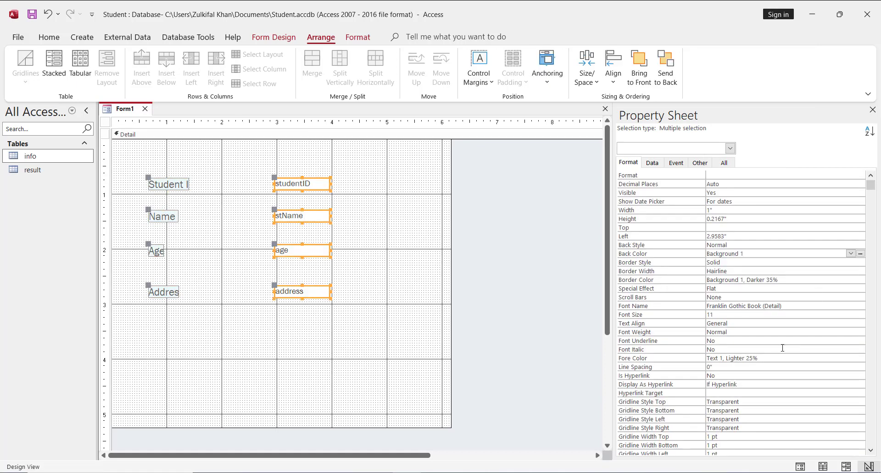
- Give the four text boxes 14-point font, a light blue #EDF7F9 border and 0.3" height
click(860, 315)
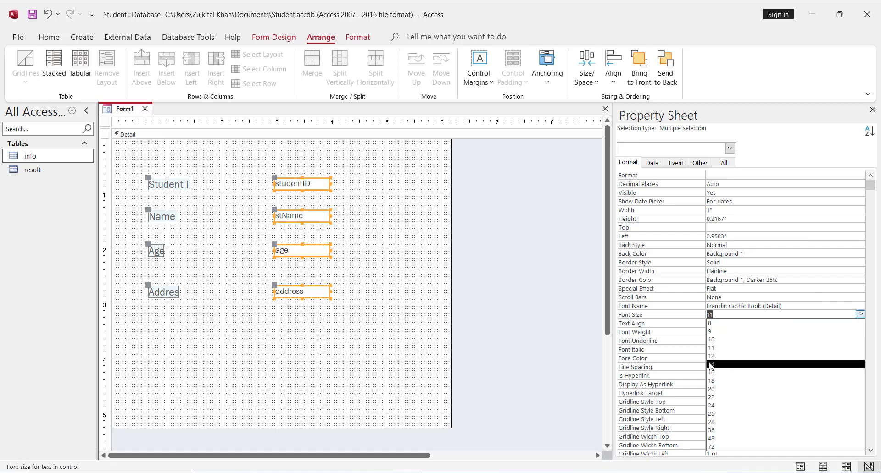
click(743, 365)
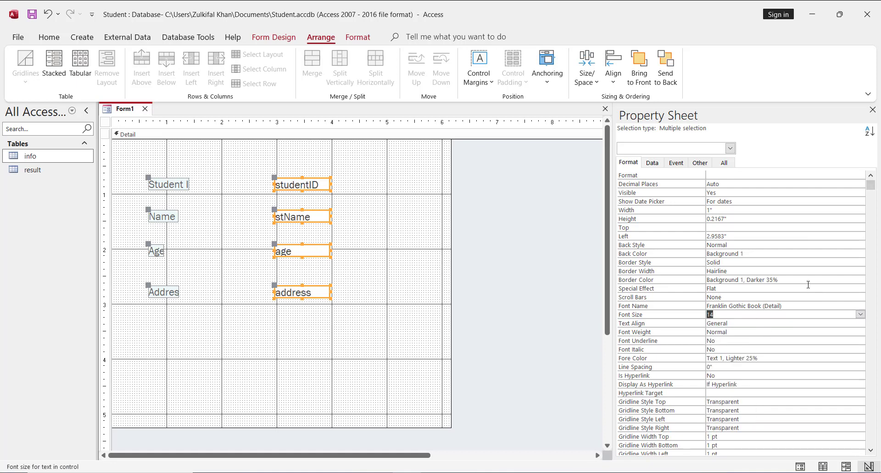
click(856, 281)
click(850, 279)
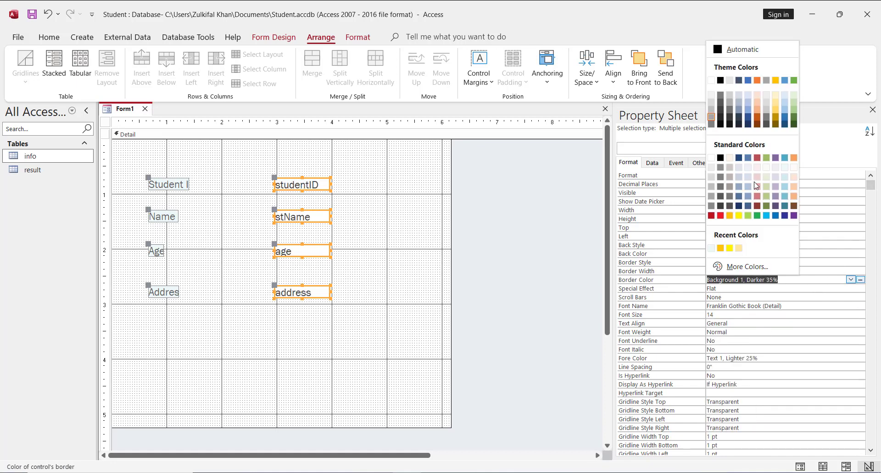
click(784, 175)
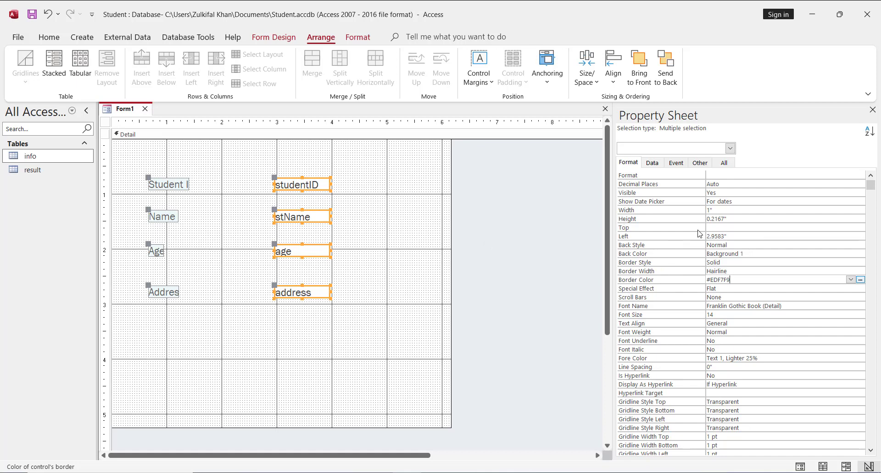
click(689, 221)
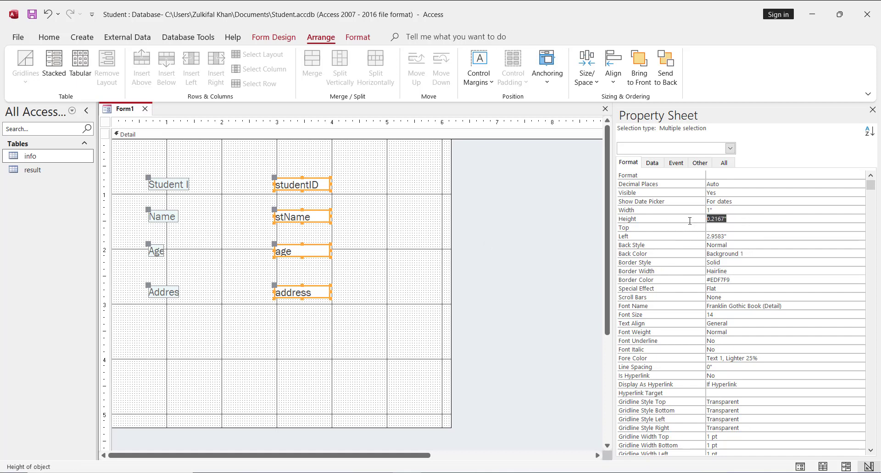
text(0.3)
key(Return)
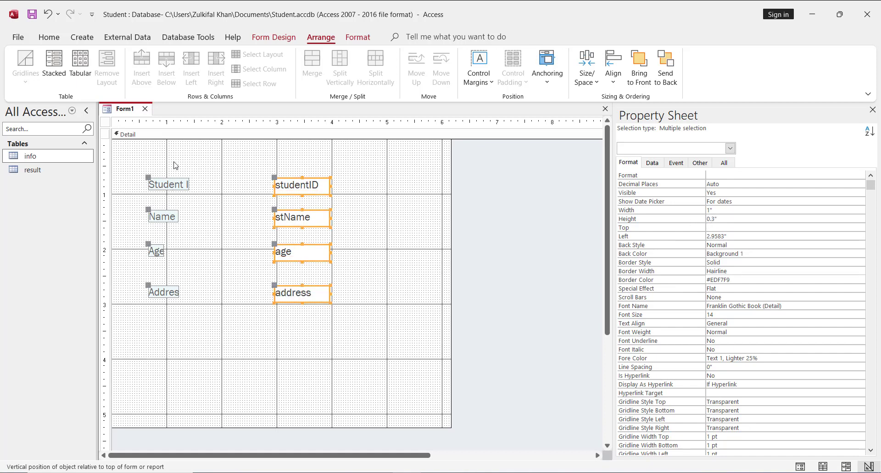
- Set the height of the field labels to 0.3"
drag(173, 167, 174, 317)
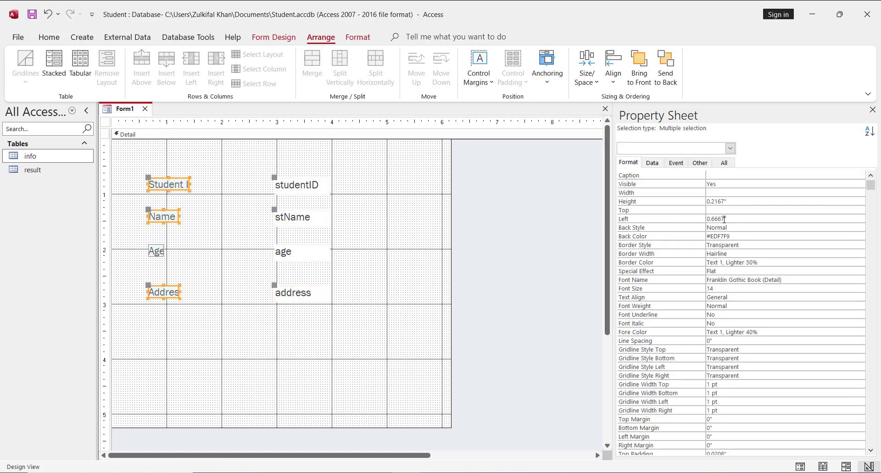
click(682, 204)
text(0.3)
key(Return)
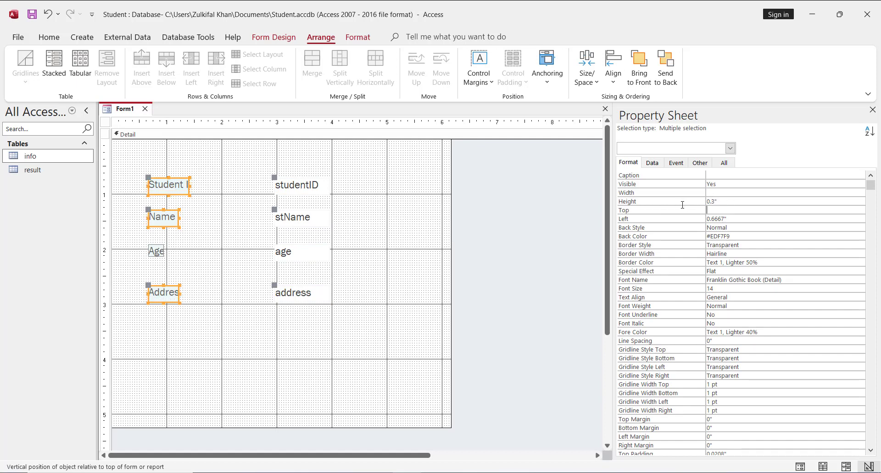
- Widen the Age, Student ID and Address labels so their captions show in full
click(207, 229)
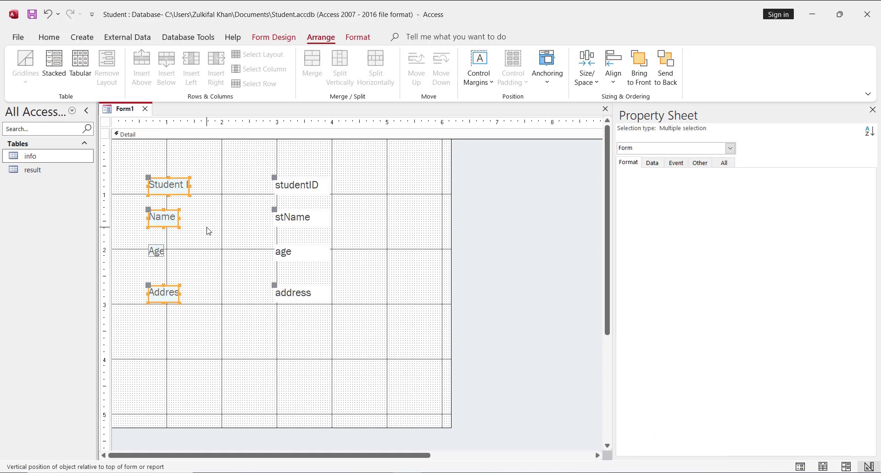
click(171, 224)
click(160, 252)
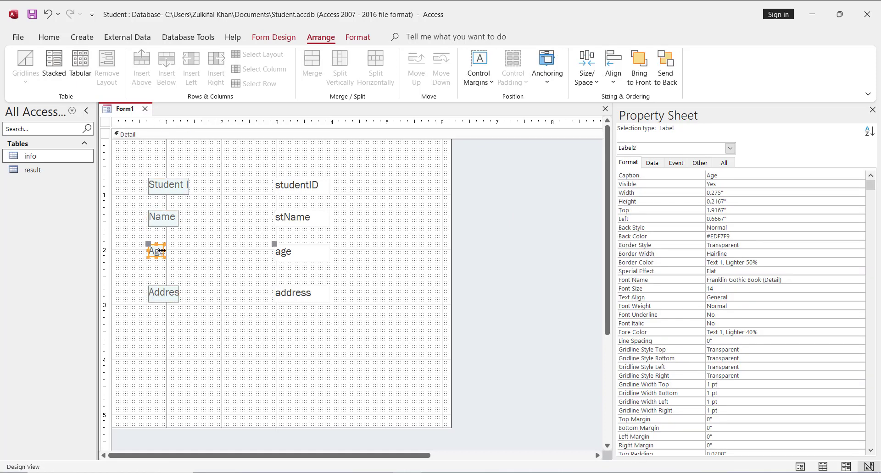
drag(171, 249, 178, 250)
click(184, 191)
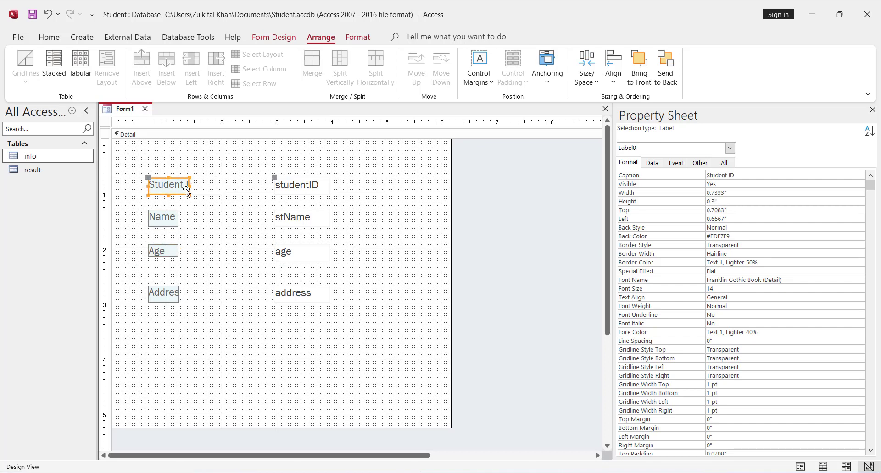
drag(191, 185, 198, 185)
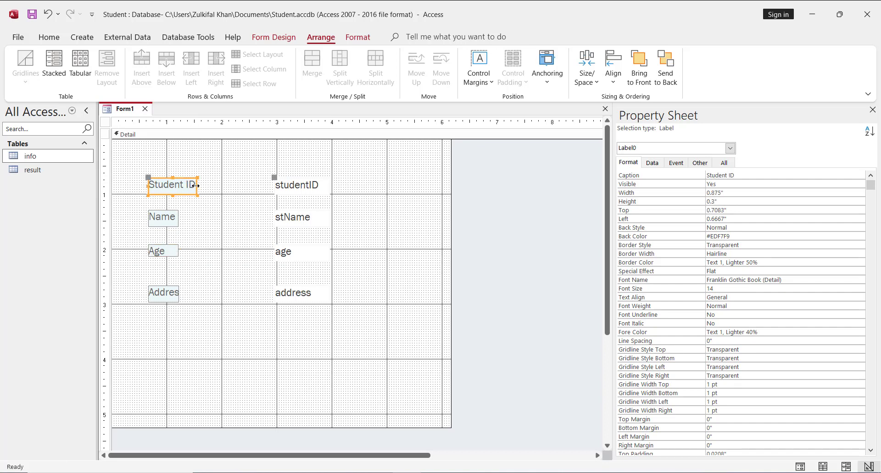
click(173, 291)
drag(179, 294, 191, 292)
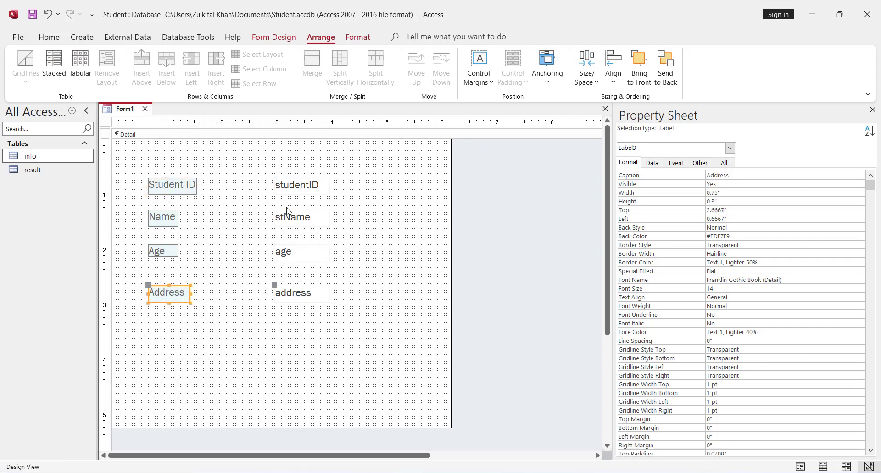
- Preview the form in Form View
click(235, 265)
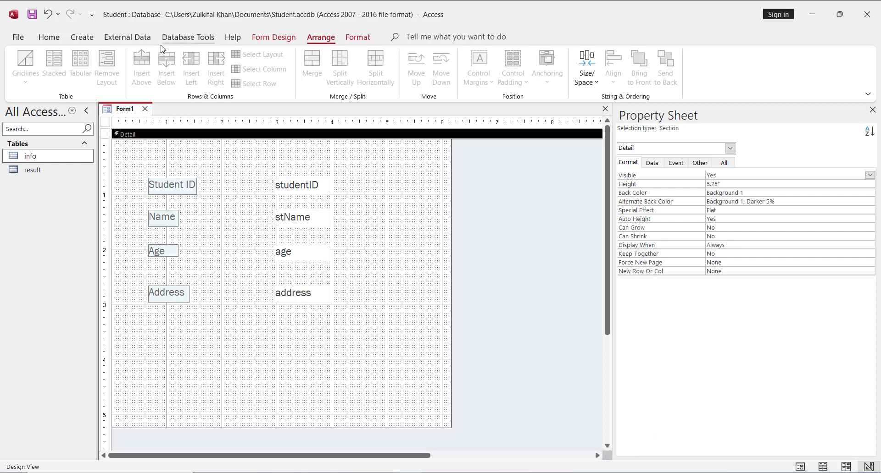
click(273, 37)
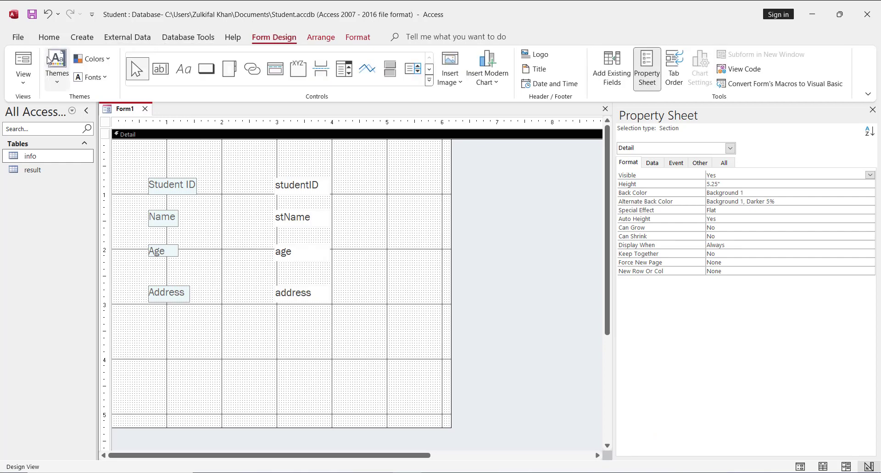
click(23, 78)
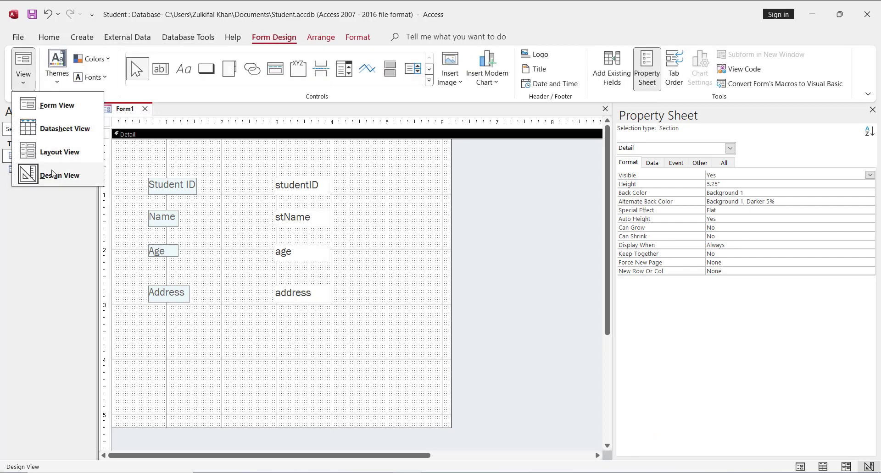
click(53, 105)
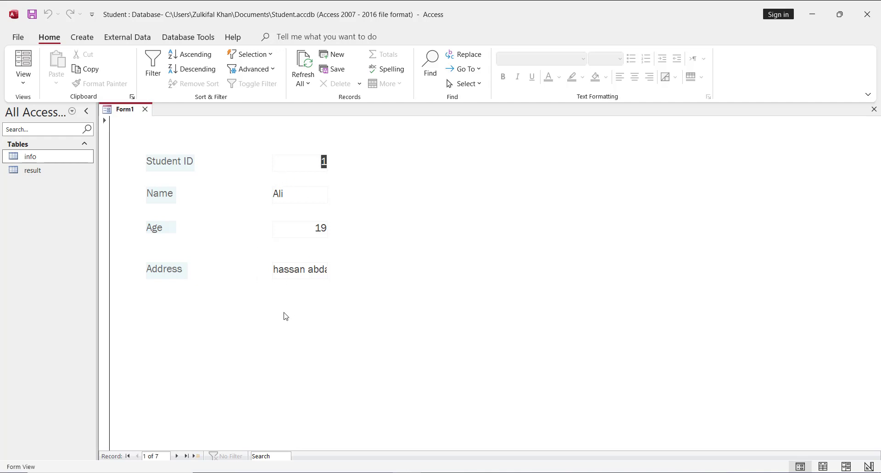
- Check the first record's Name value, then switch back to Design View with the address box selected
click(318, 202)
click(23, 83)
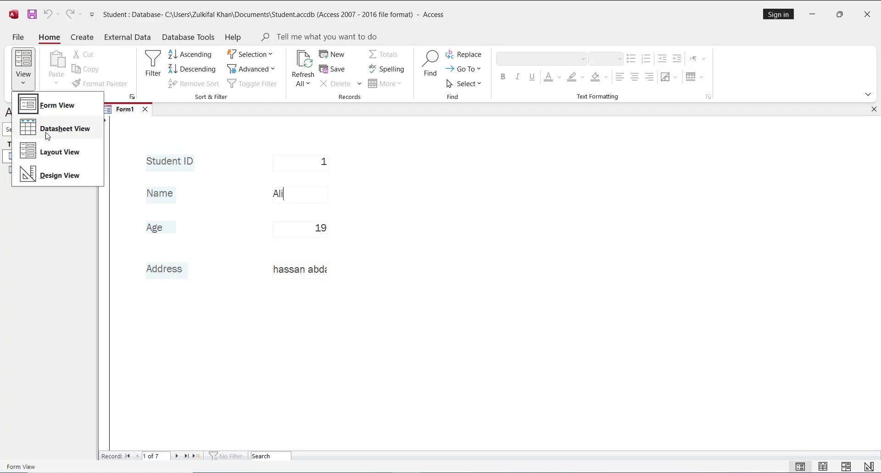
click(57, 184)
click(318, 295)
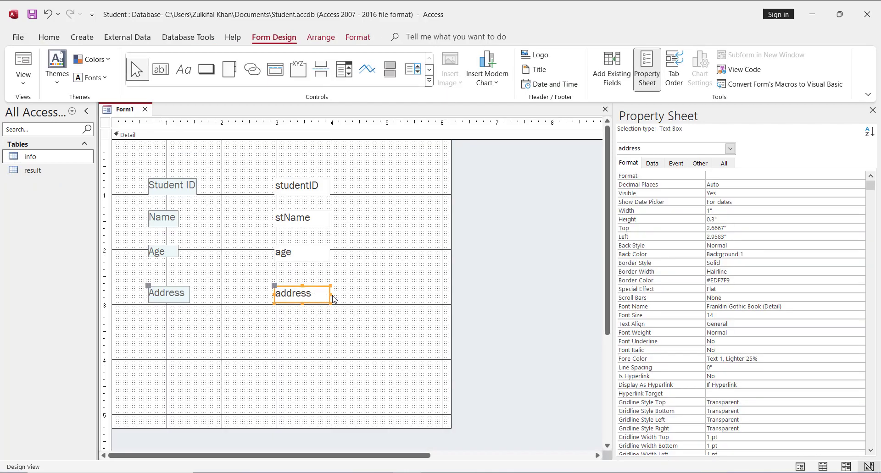
- Widen the address box to about 2" and stName, and narrow the age and studentID boxes
drag(330, 295, 388, 289)
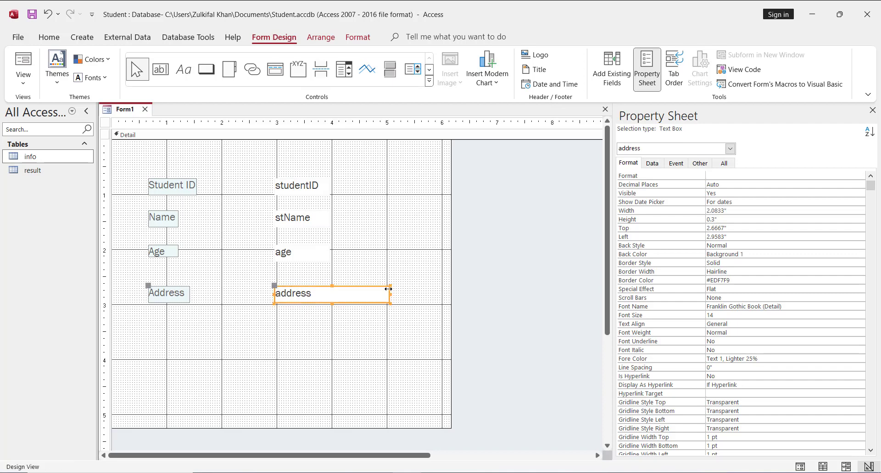
click(306, 252)
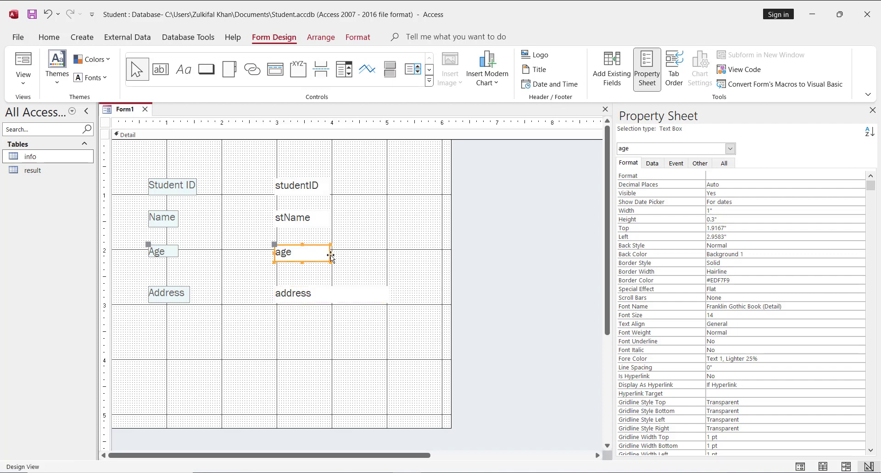
drag(330, 253, 300, 253)
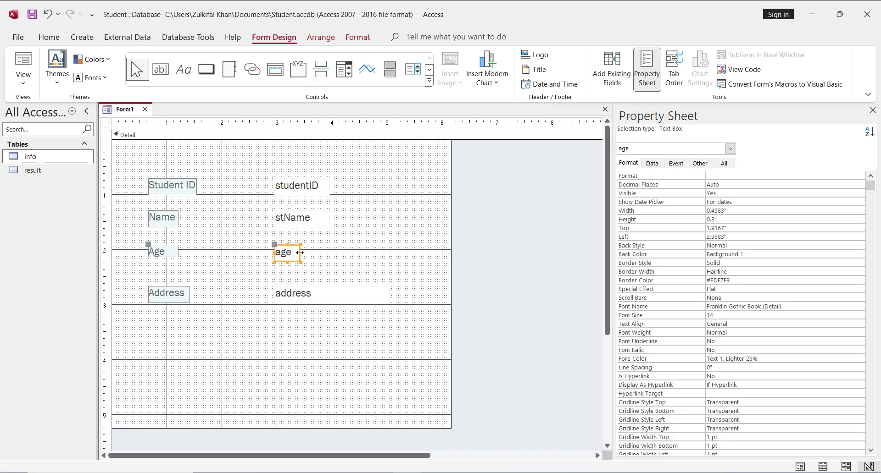
click(315, 188)
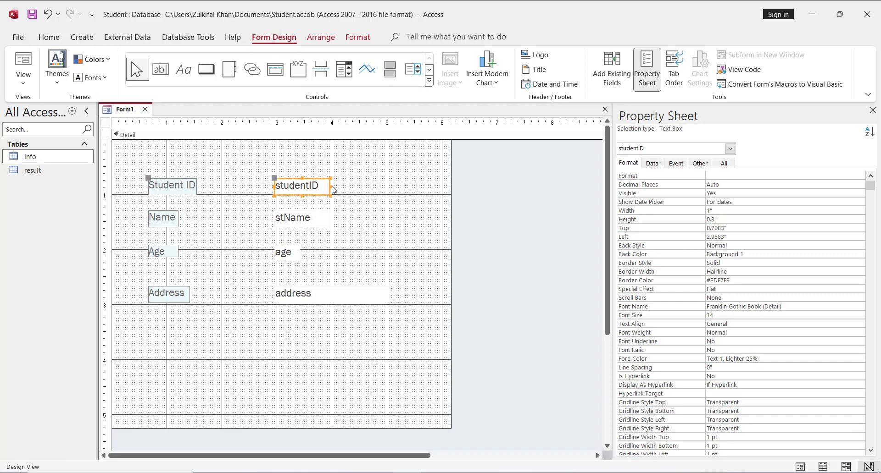
drag(329, 185, 301, 186)
click(319, 215)
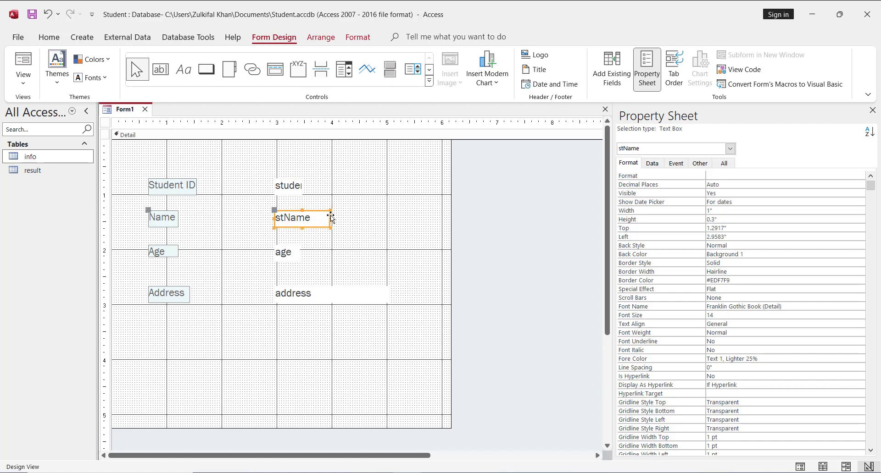
drag(331, 221, 362, 216)
click(290, 134)
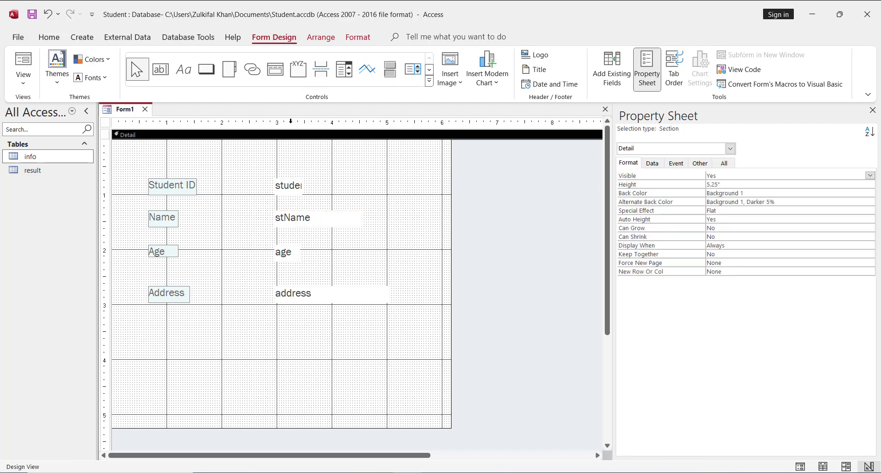
- Give the Student ID, Name, Age and Address labels a Solid 2 pt border
drag(295, 158, 325, 347)
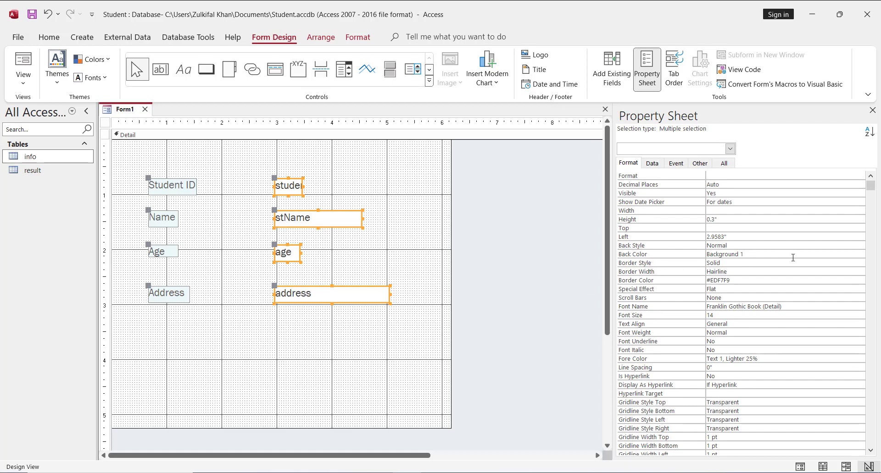
click(831, 255)
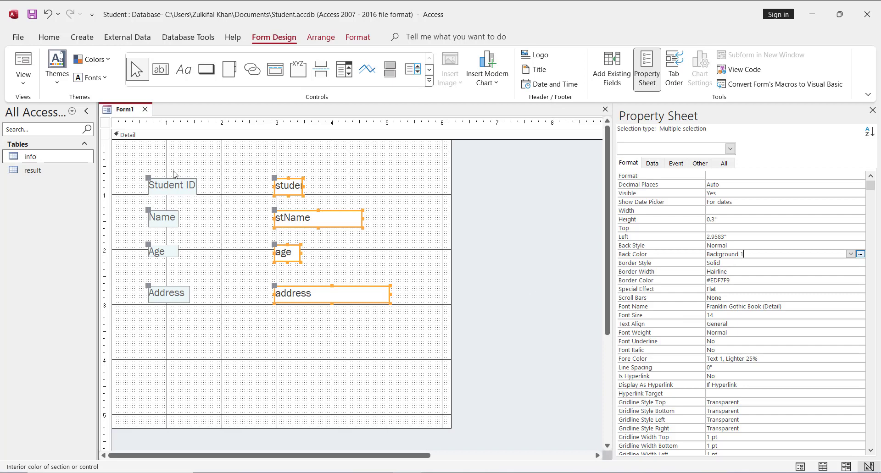
drag(174, 166, 171, 345)
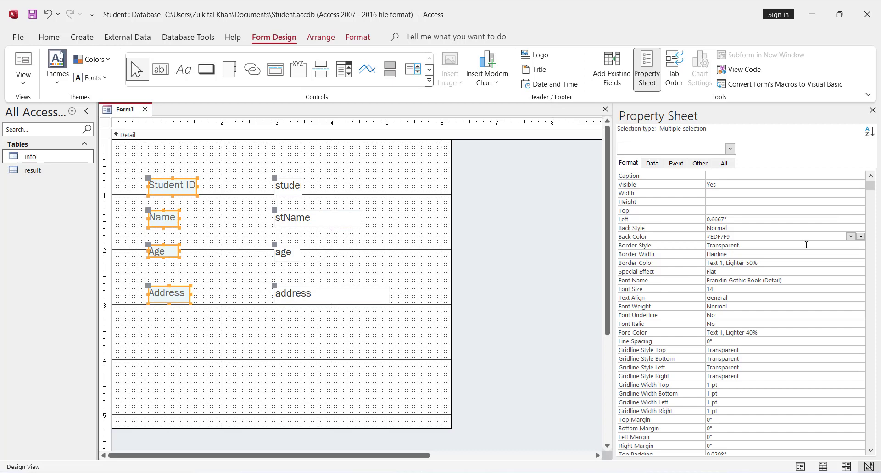
click(859, 246)
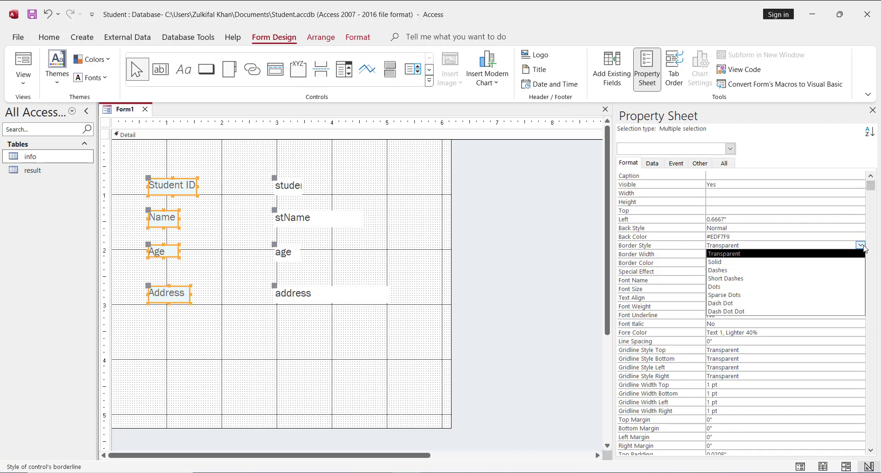
click(775, 263)
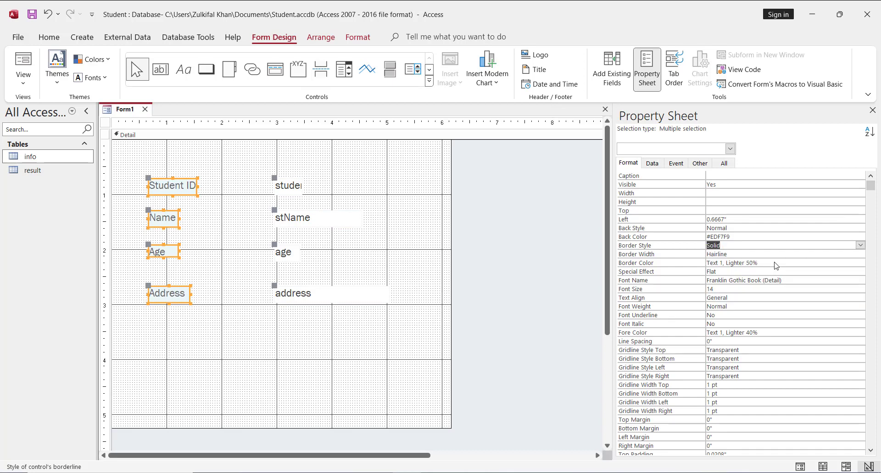
click(739, 254)
click(860, 255)
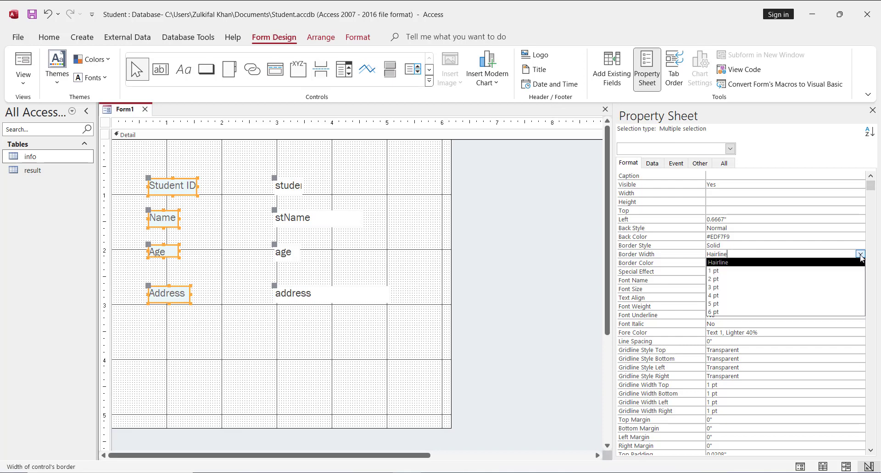
click(732, 279)
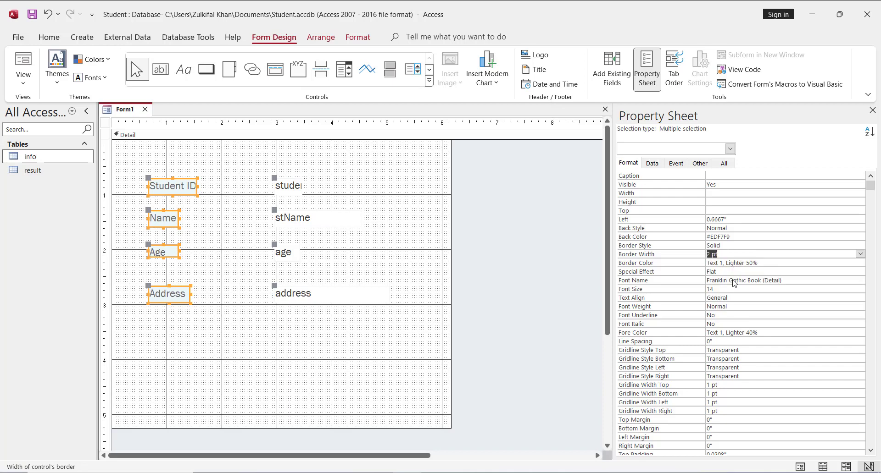
click(251, 302)
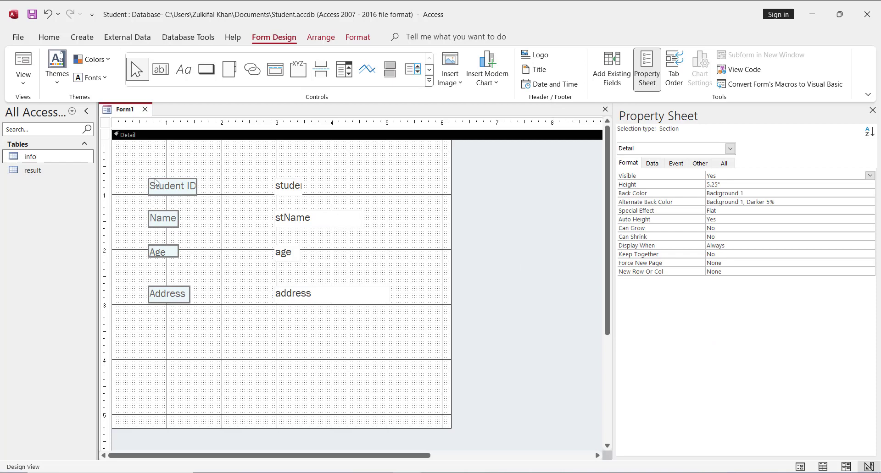
drag(168, 164, 163, 337)
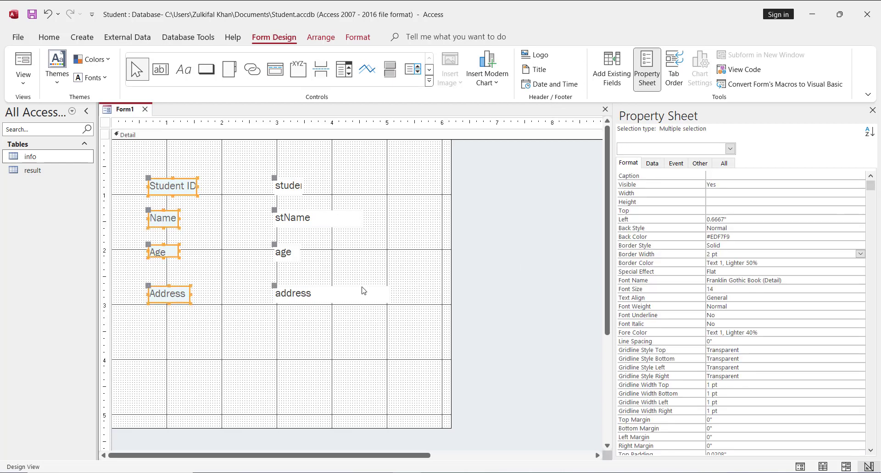
click(721, 300)
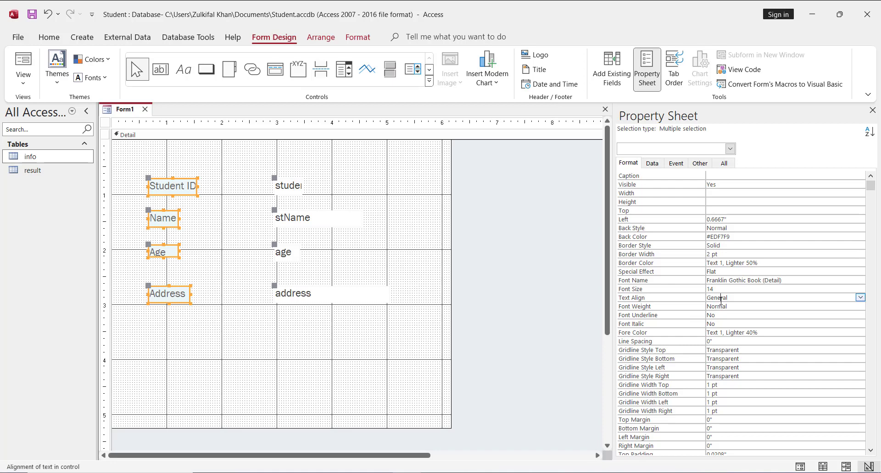
click(297, 162)
drag(297, 162, 297, 391)
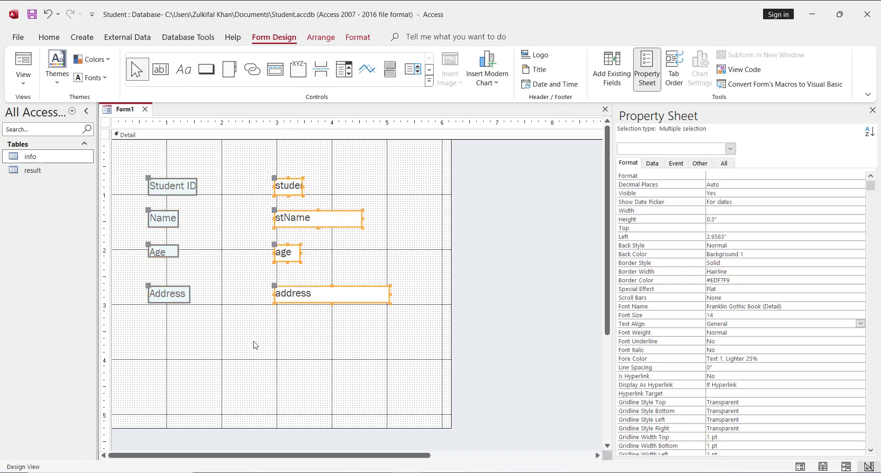
click(121, 134)
click(23, 83)
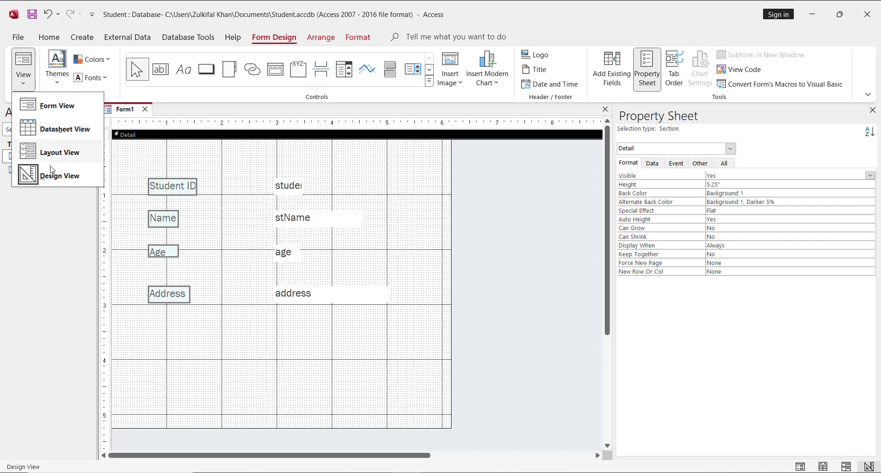
click(40, 110)
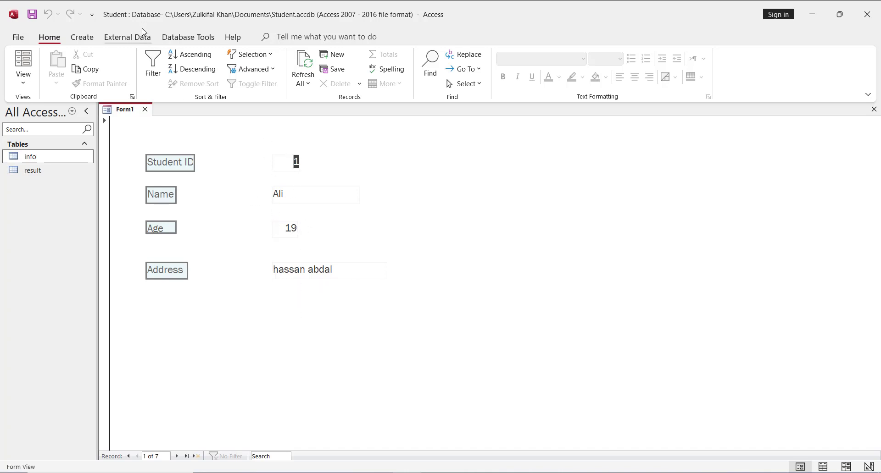
click(22, 81)
click(57, 173)
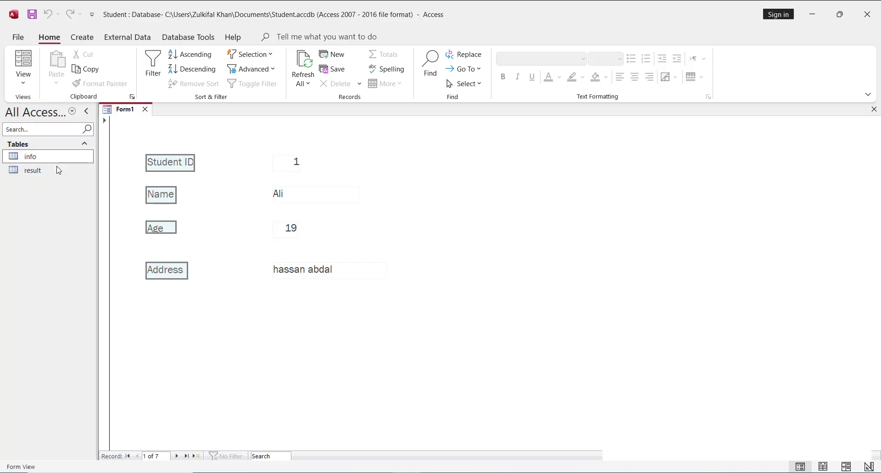
drag(320, 331, 276, 159)
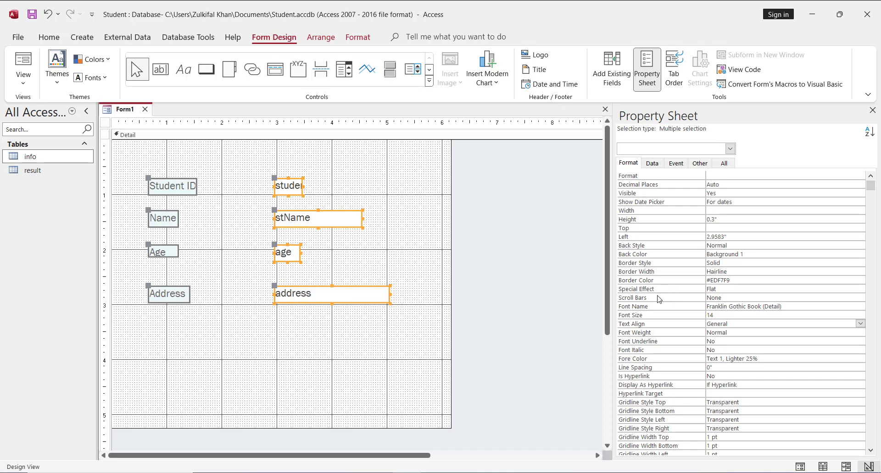
- Set the four text boxes' Text Align to Center
click(637, 327)
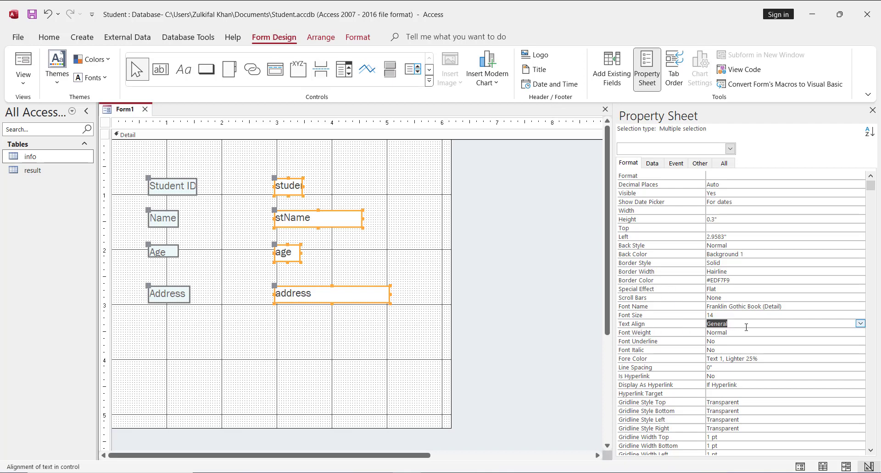
click(860, 323)
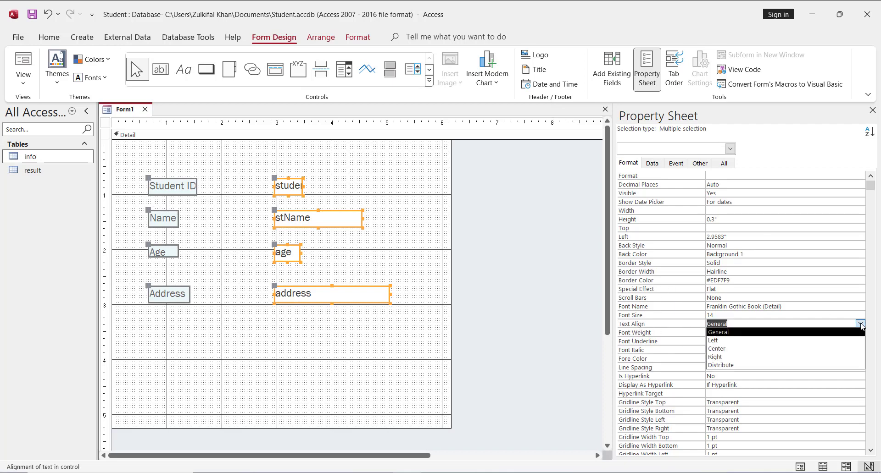
click(772, 354)
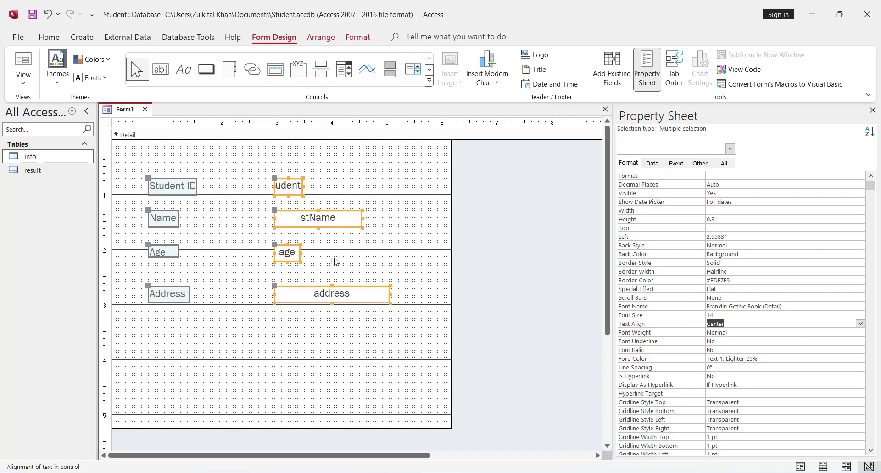
click(324, 277)
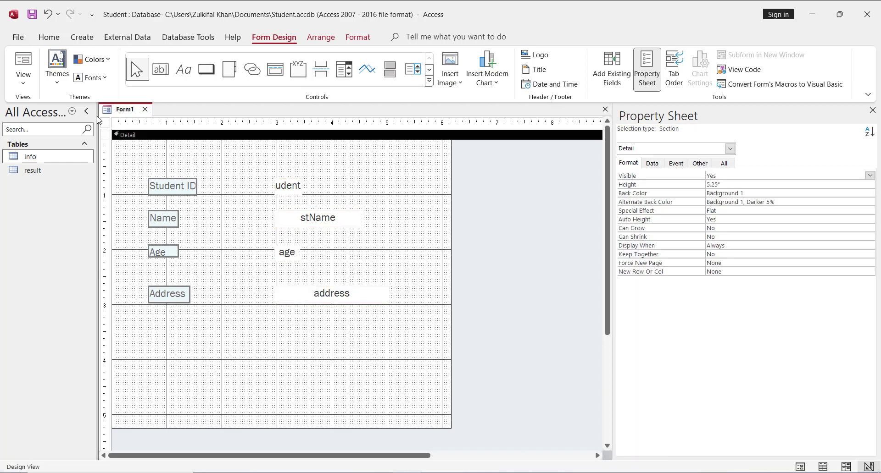
- Preview the first record in Form View, then return to Design View
click(23, 81)
click(38, 104)
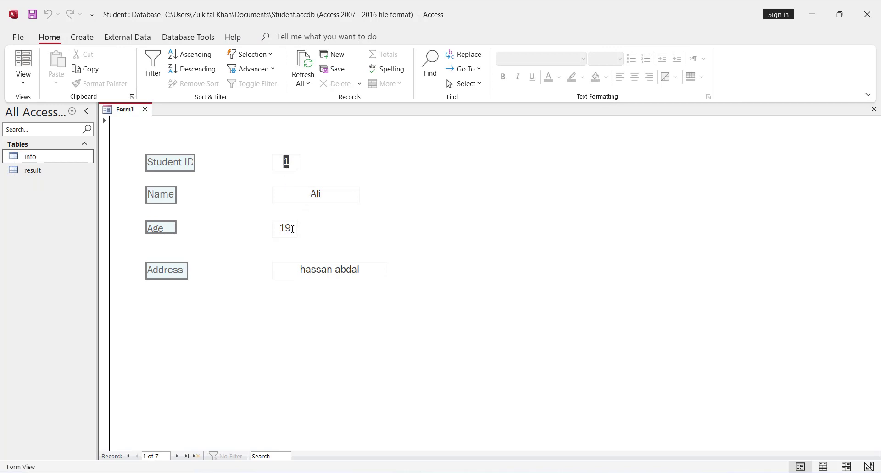
click(311, 270)
click(22, 84)
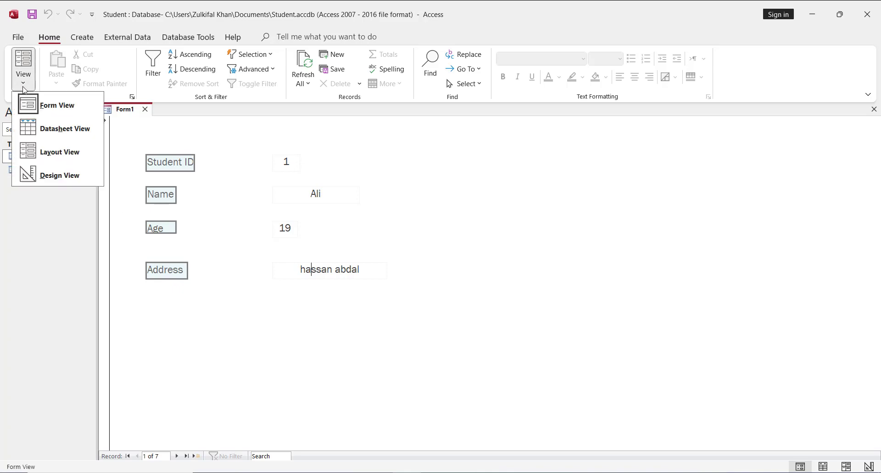
click(52, 172)
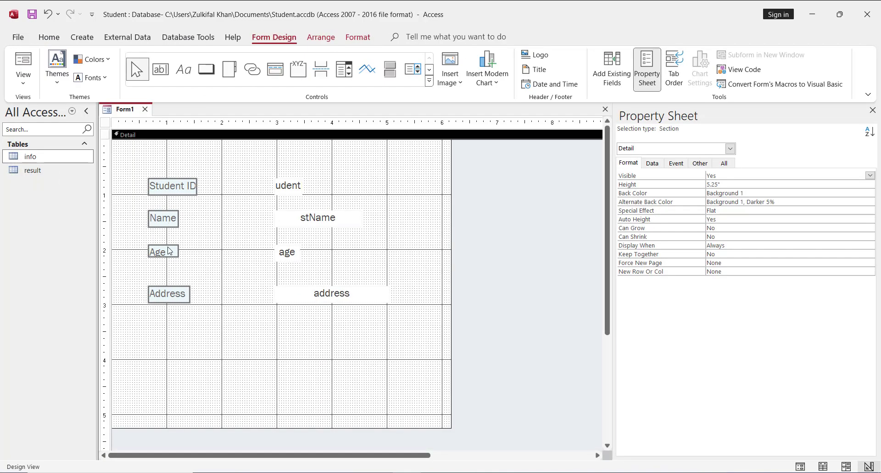
- Make the Age label taller and widen the Name and Age labels to about 0.8333"
click(168, 250)
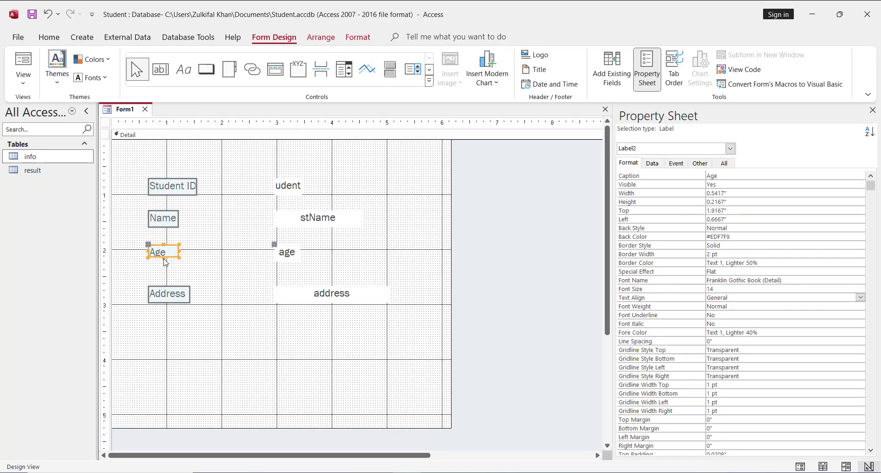
drag(164, 257, 164, 261)
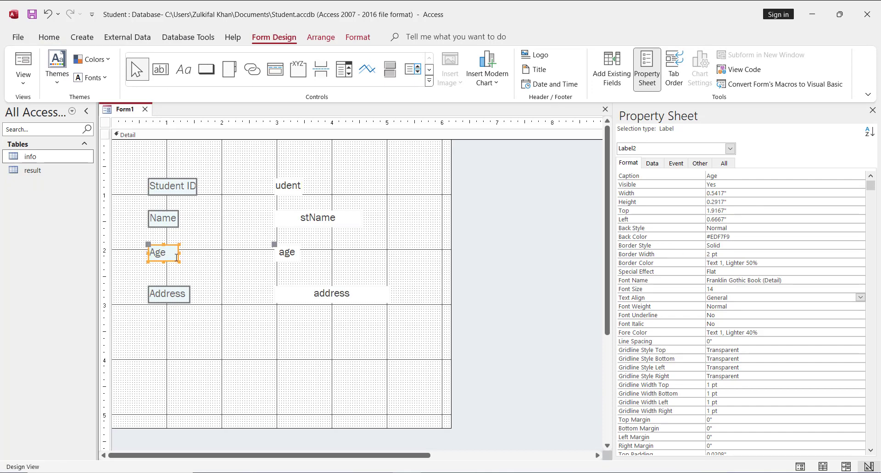
click(171, 221)
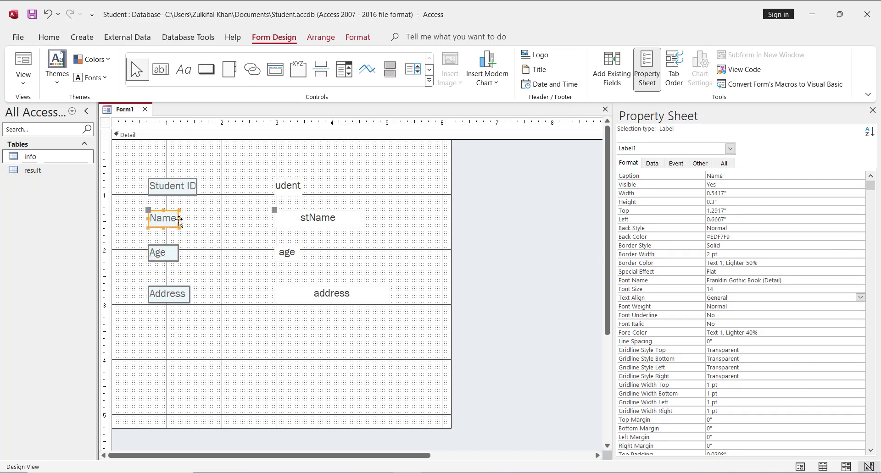
click(179, 220)
drag(179, 219, 194, 219)
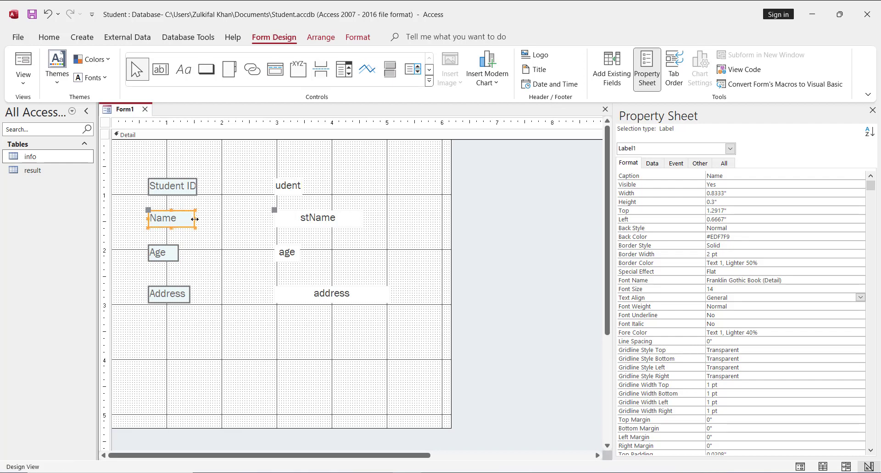
click(170, 255)
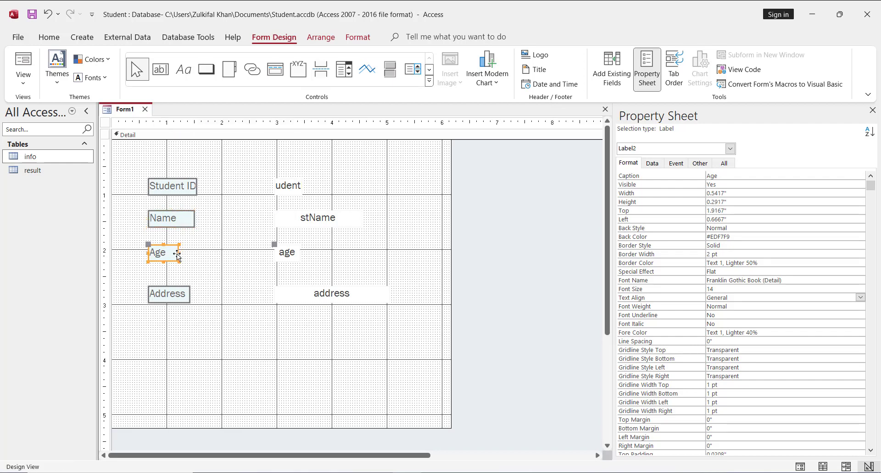
drag(178, 253, 195, 252)
click(183, 295)
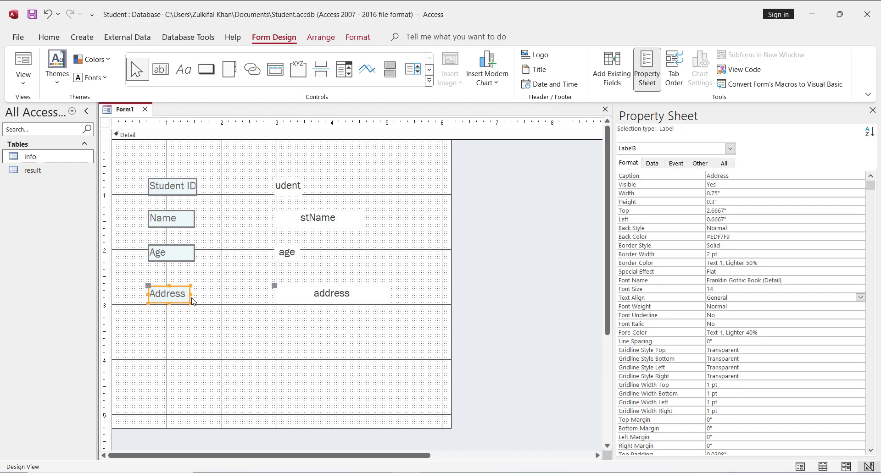
click(227, 344)
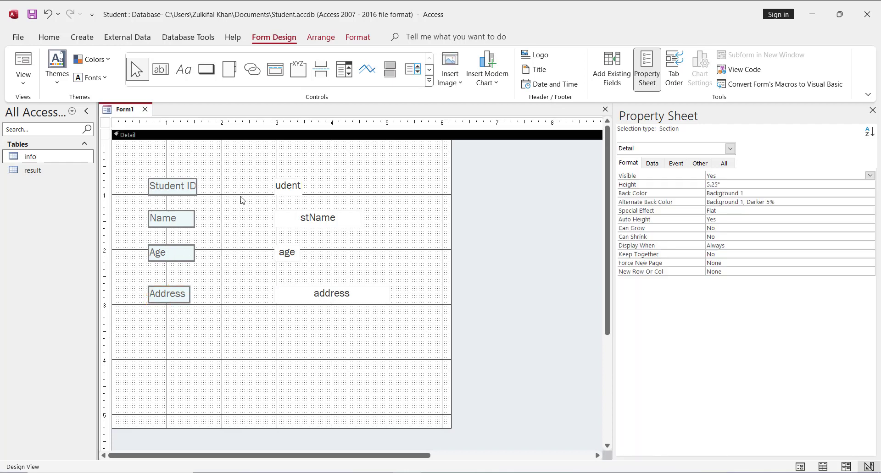
- Draw a command button below Address and give it the Add New Record action
click(207, 70)
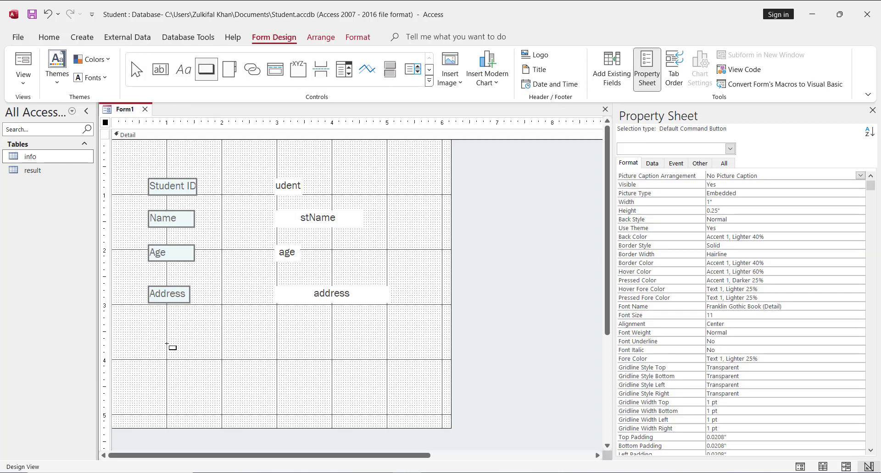
drag(167, 343, 221, 358)
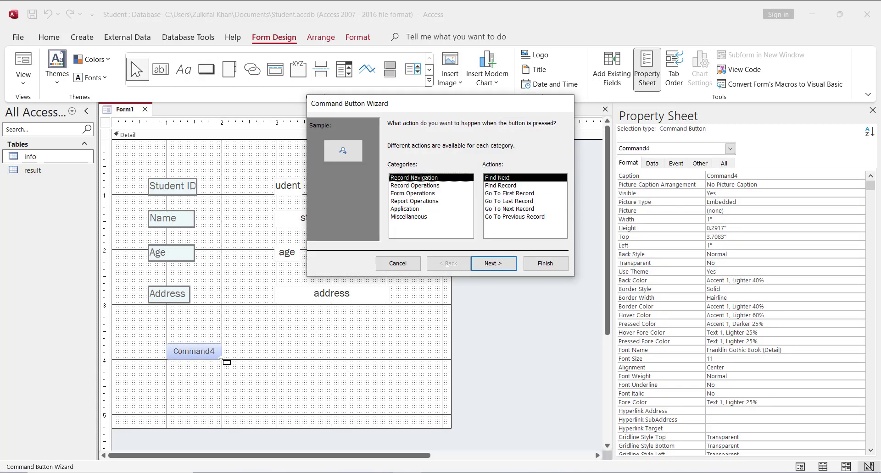
click(431, 186)
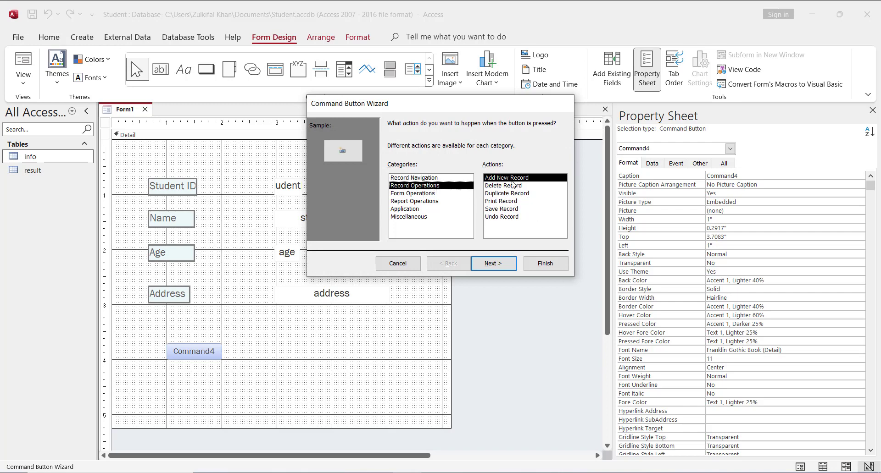
click(498, 262)
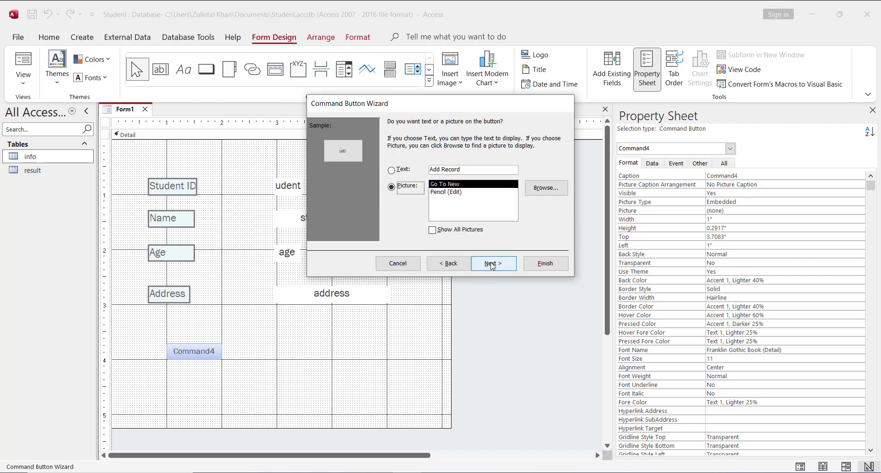
- Caption the button with the text 'New' and finish the wizard
click(391, 171)
drag(458, 171, 408, 170)
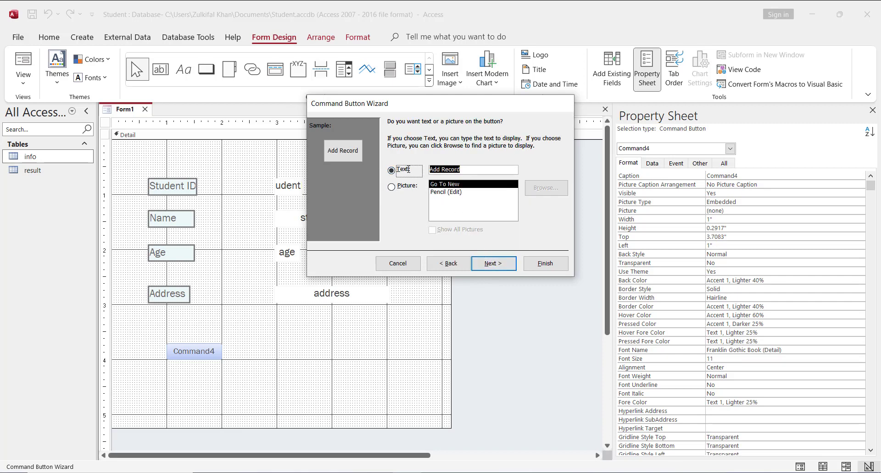
text(New)
click(510, 263)
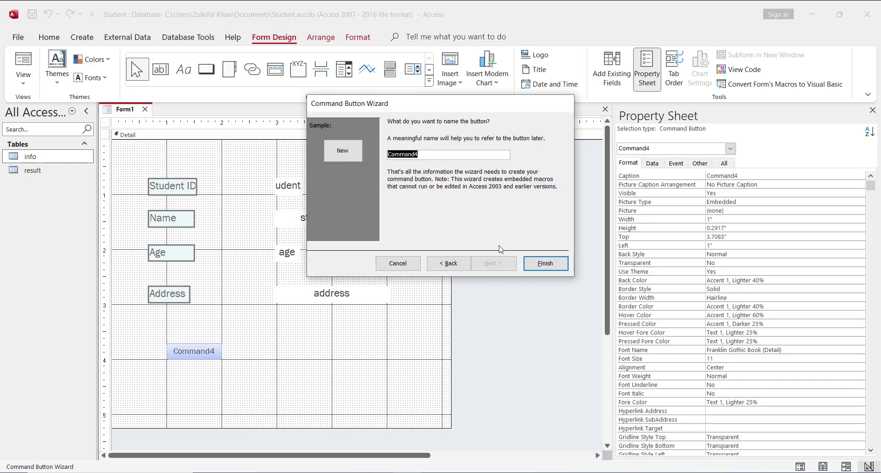
click(540, 268)
click(194, 361)
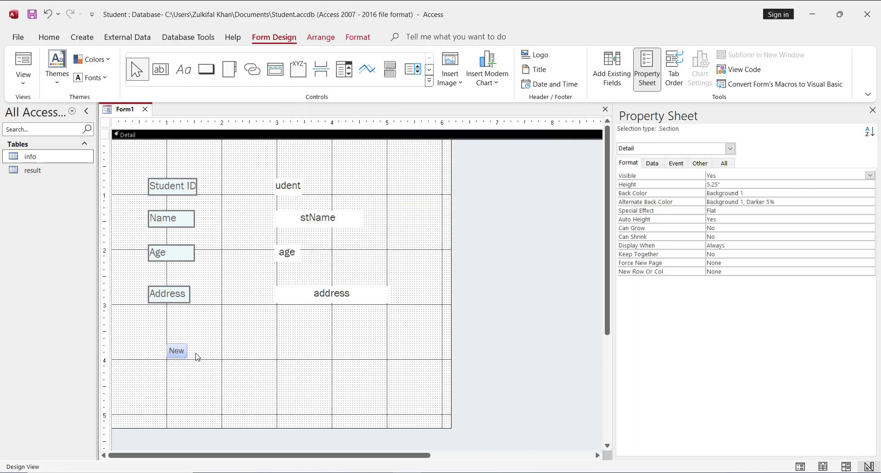
click(180, 349)
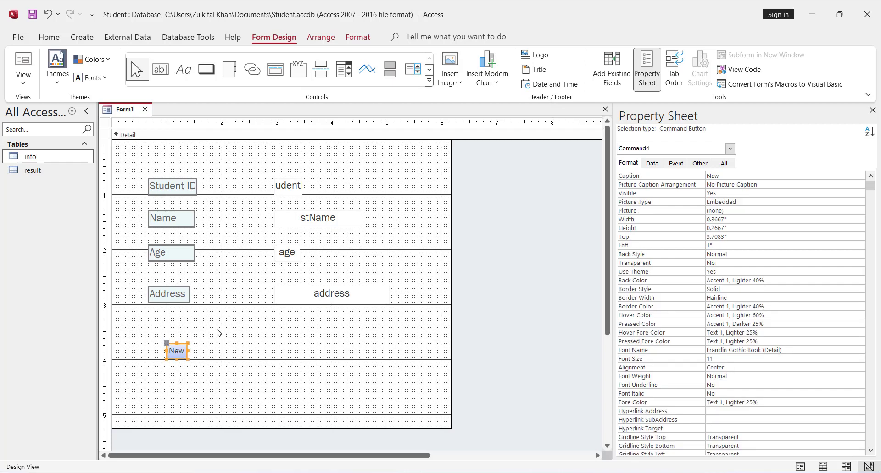
click(219, 348)
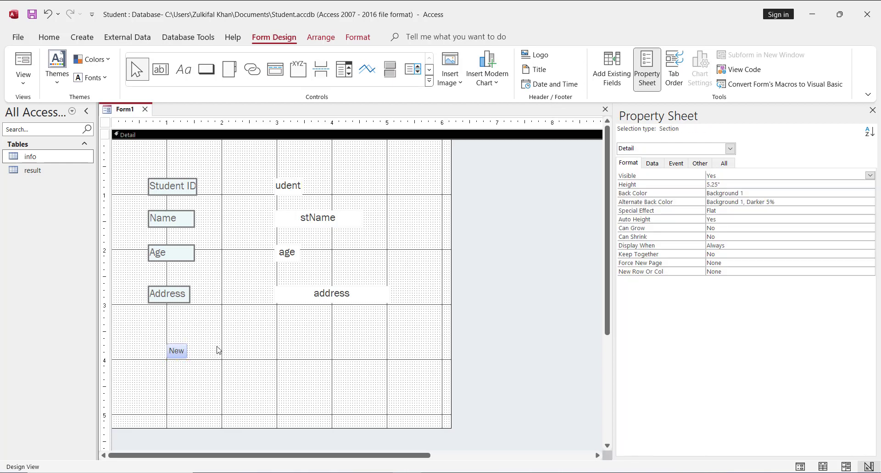
- Draw a second button right of New using the Save Record action
click(205, 69)
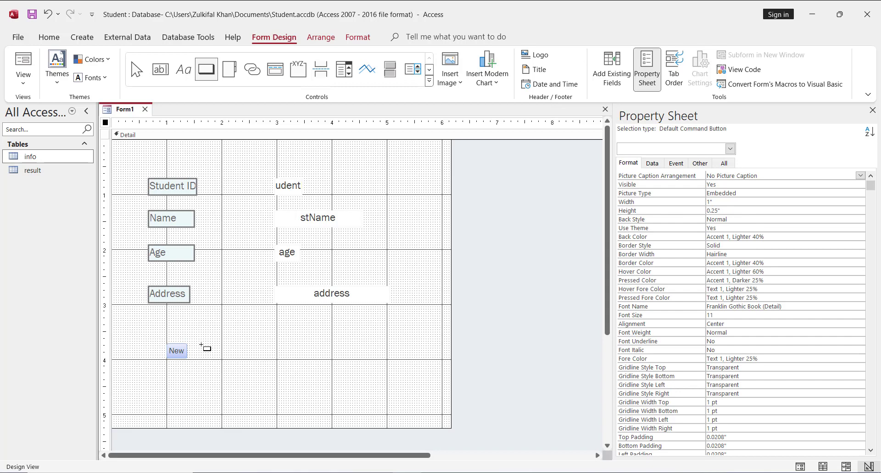
drag(201, 345, 223, 360)
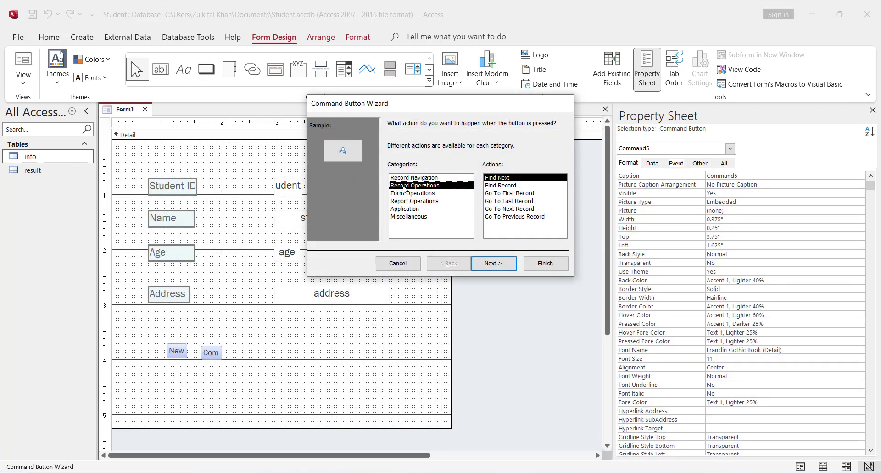
click(405, 186)
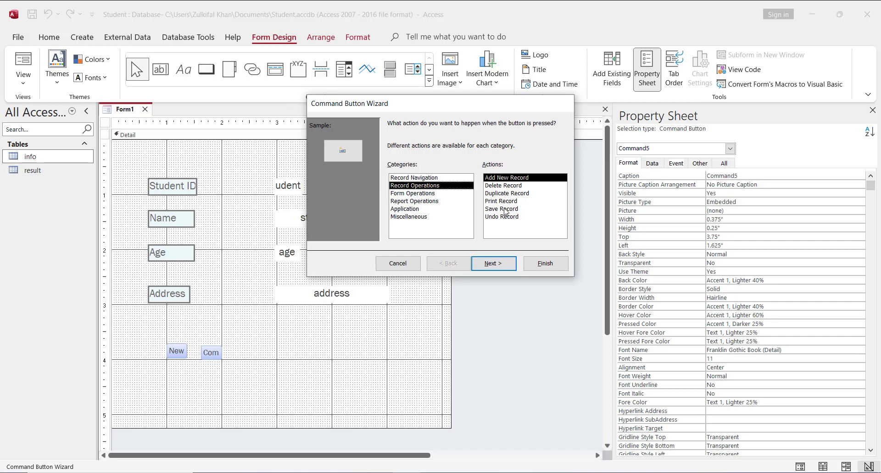
click(505, 209)
click(492, 265)
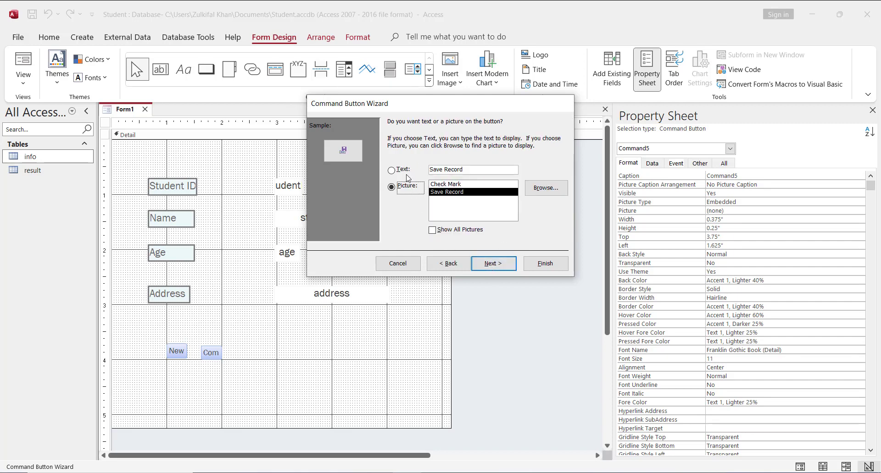
- Caption the button with the text 'Save' and finish the wizard
click(390, 171)
mouse_move(462, 169)
mouse_down()
mouse_move(432, 170)
mouse_move(445, 170)
mouse_up()
key(BackSpace)
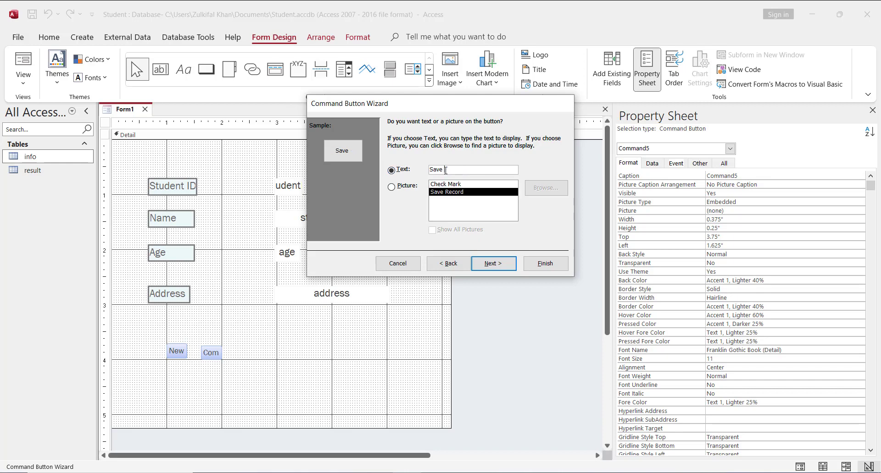
click(490, 264)
click(543, 265)
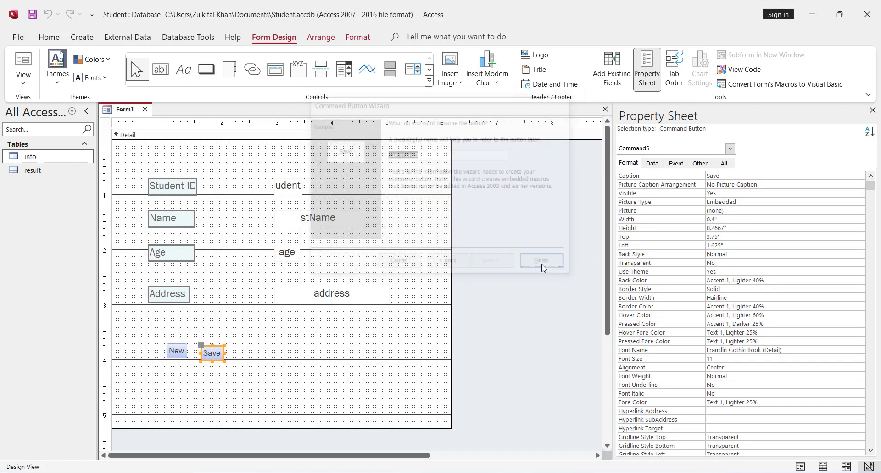
click(258, 335)
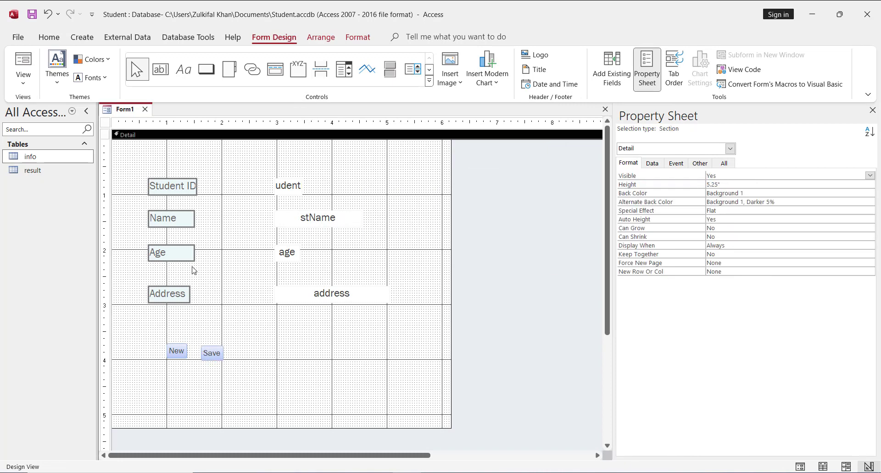
- Draw a third button right of Save using the Delete Record action
click(206, 69)
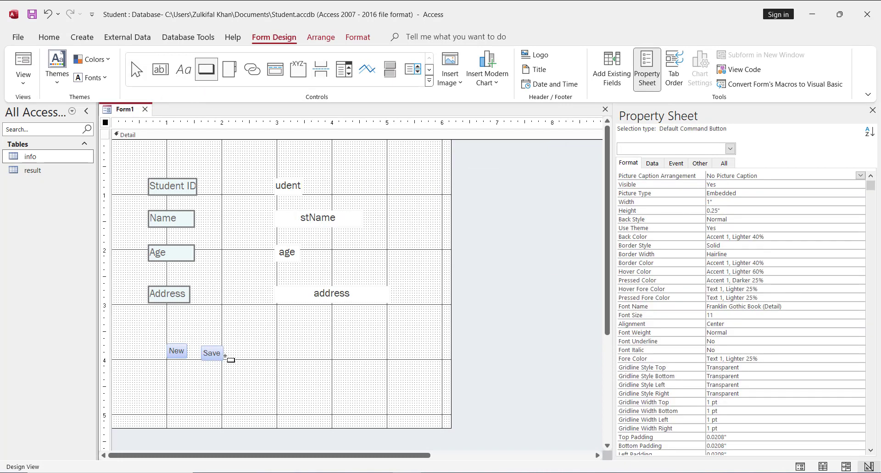
drag(234, 346, 258, 362)
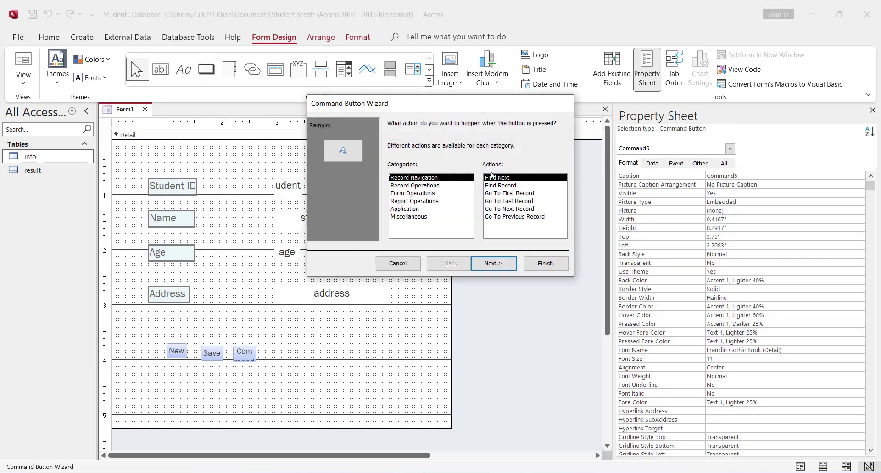
click(402, 186)
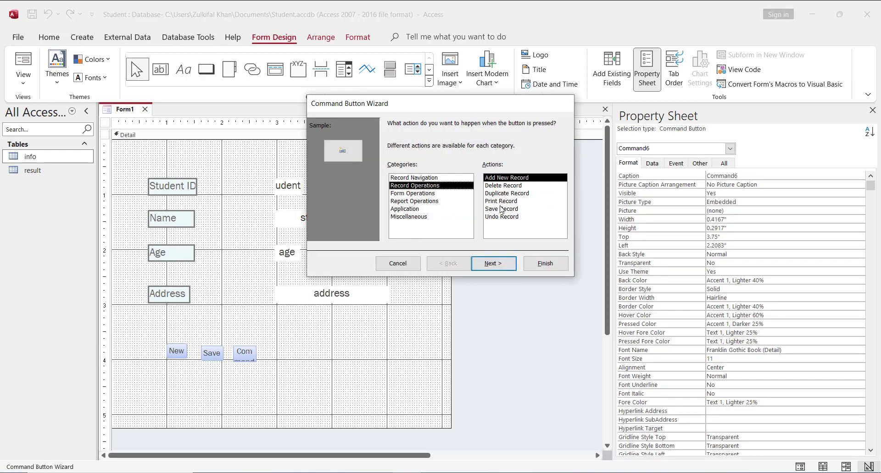
click(502, 187)
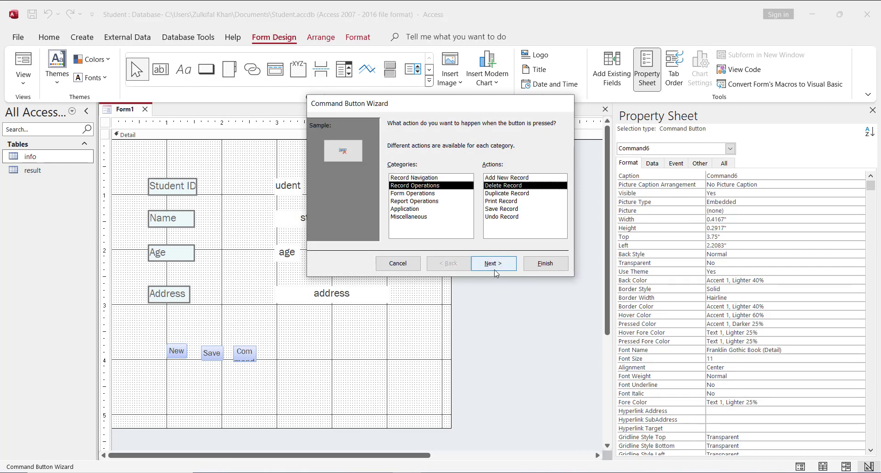
click(494, 264)
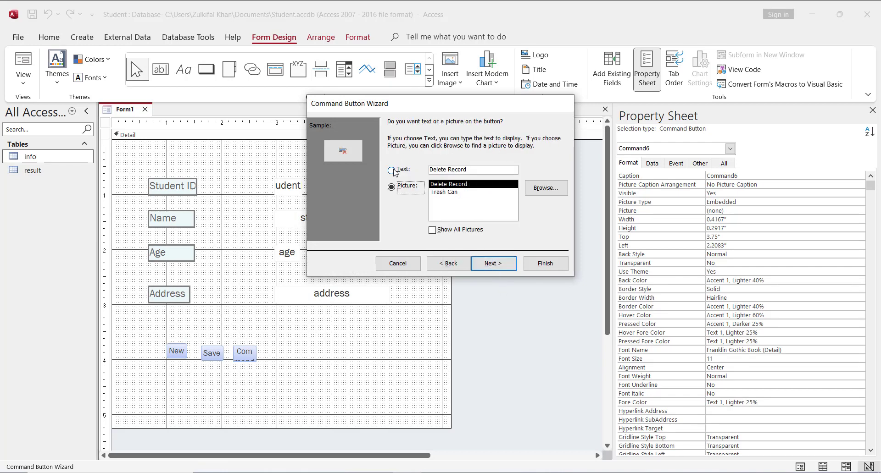
- Caption the button with the text 'Delete' and finish the wizard
click(474, 169)
key(BackSpace)
key(BackSpace)
key(BackSpace)
key(BackSpace)
key(BackSpace)
key(BackSpace)
key(BackSpace)
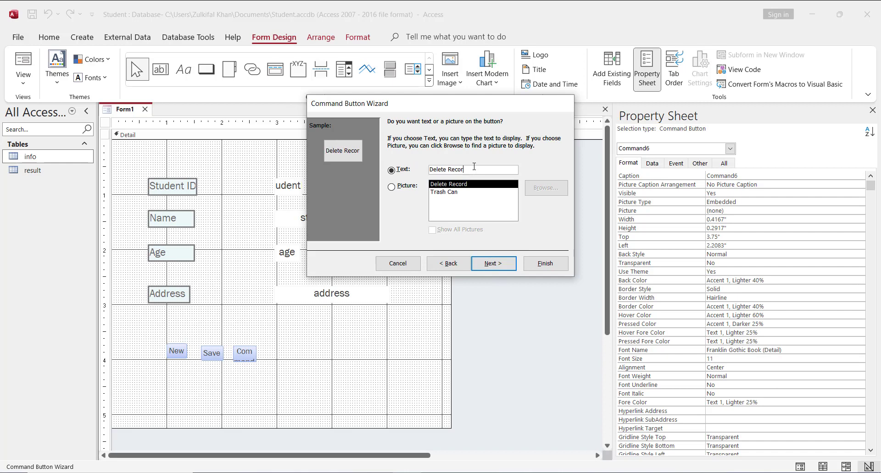
click(493, 264)
click(545, 263)
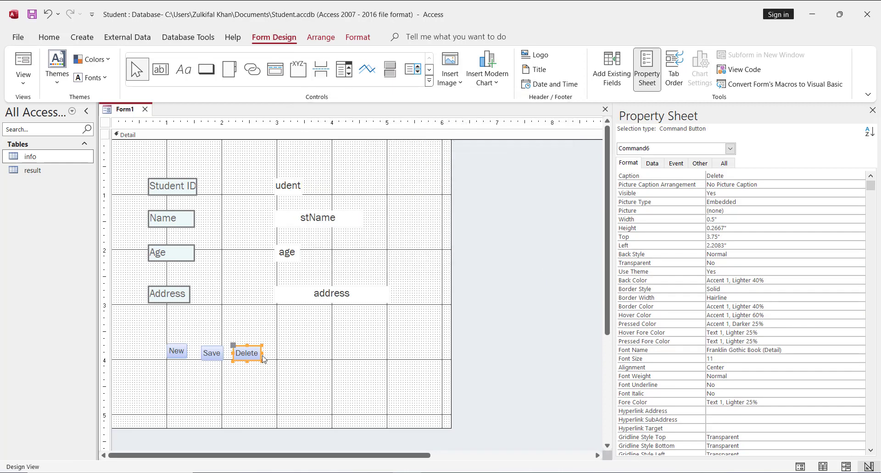
click(278, 364)
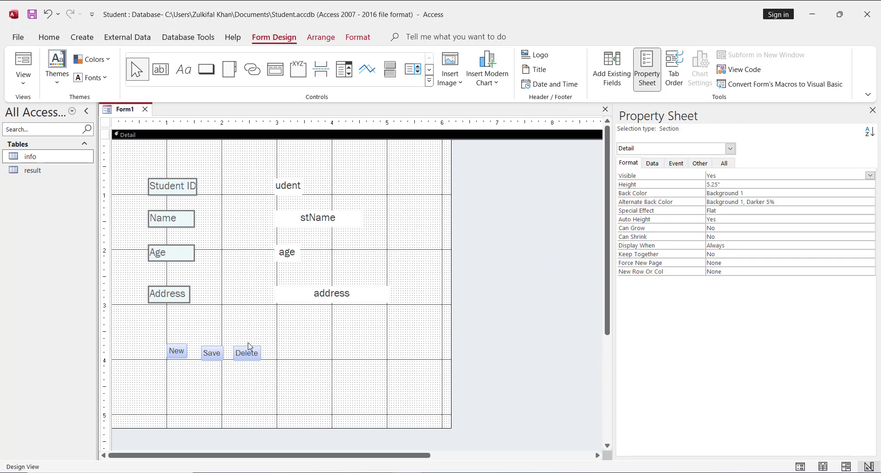
- Nudge the Save button up so it sits level with the New button
click(186, 352)
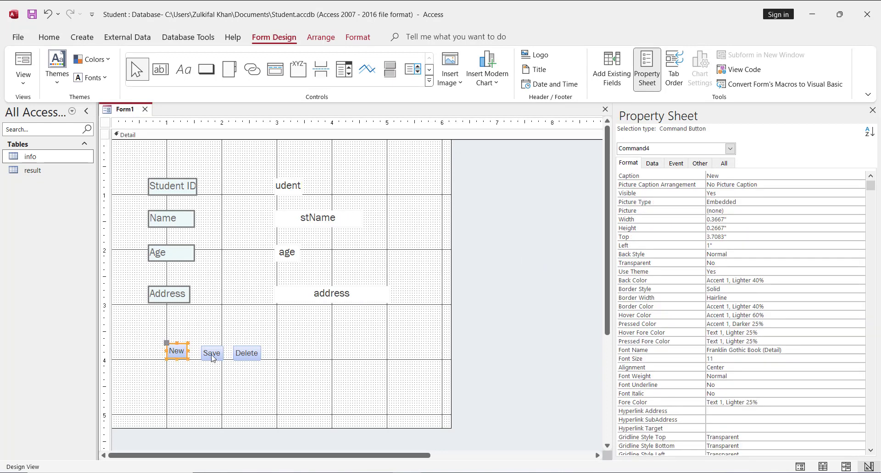
click(208, 350)
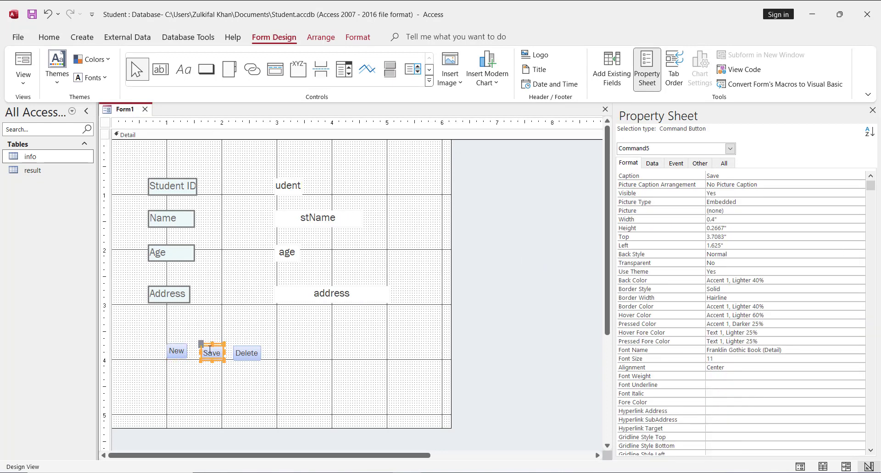
key(Up)
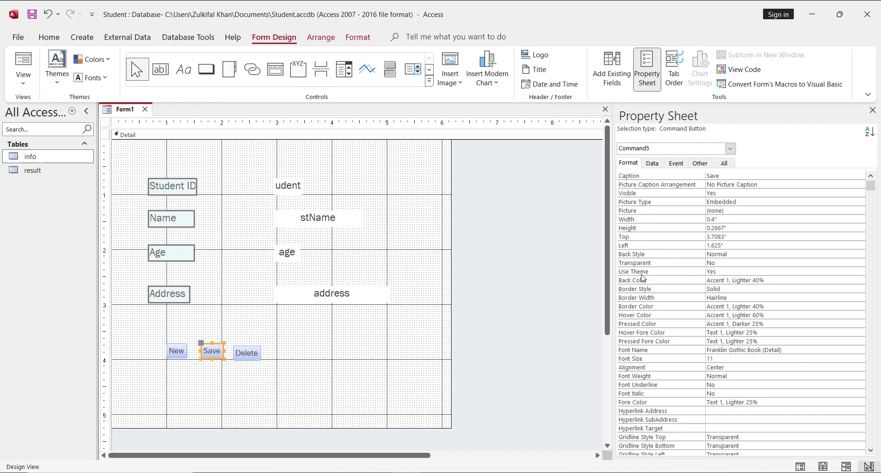
- Give Save a green #22B14C back color and Delete a red #ED1C24 one, then select all three buttons
click(832, 279)
click(851, 280)
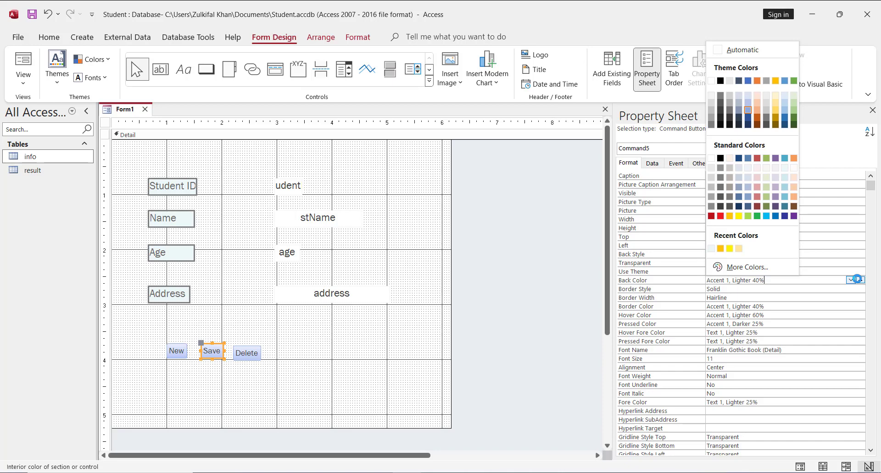
click(757, 216)
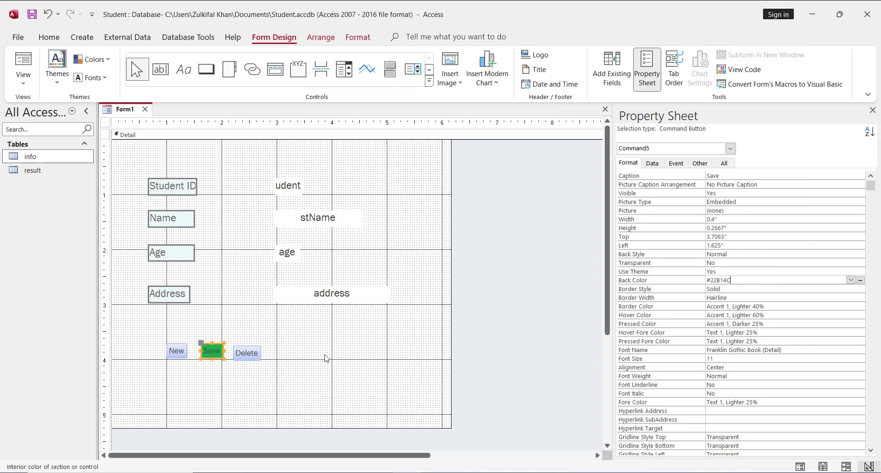
click(259, 351)
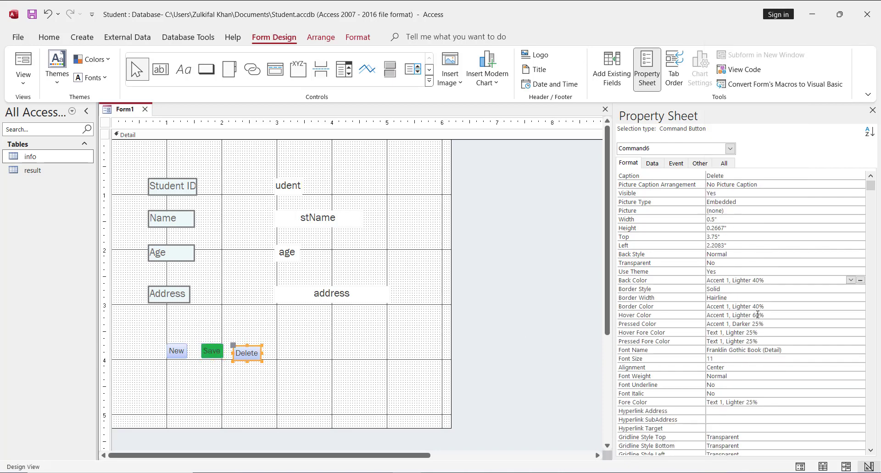
click(850, 280)
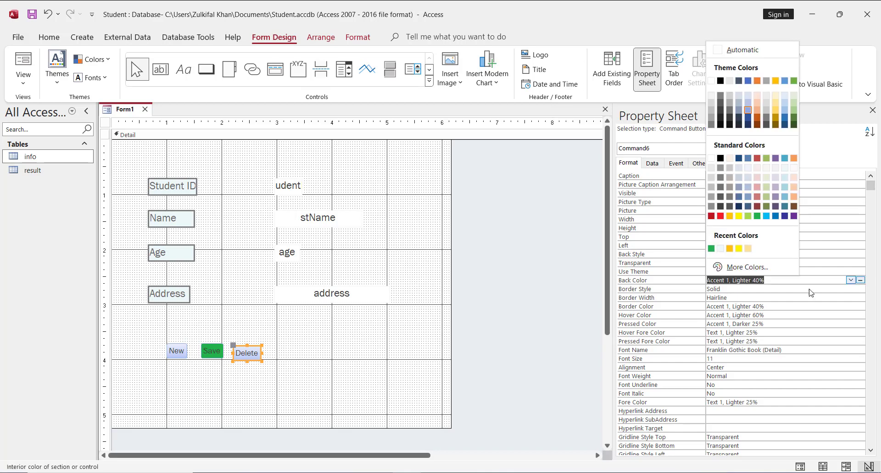
click(719, 216)
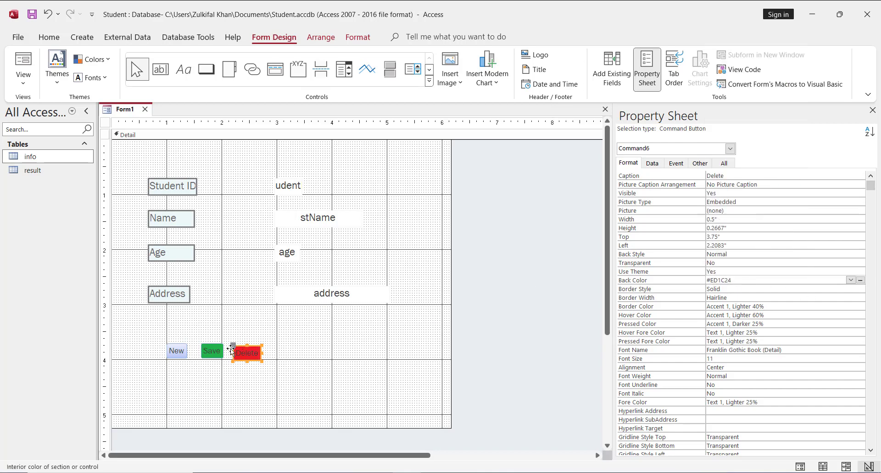
click(270, 342)
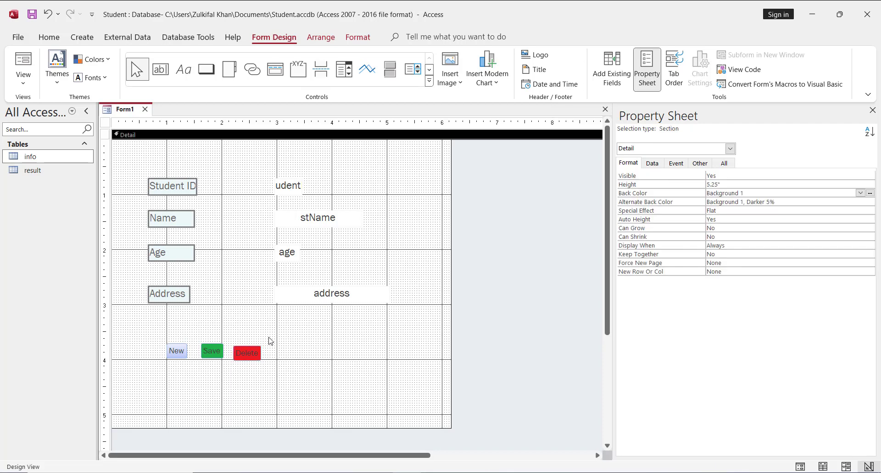
drag(277, 334, 153, 378)
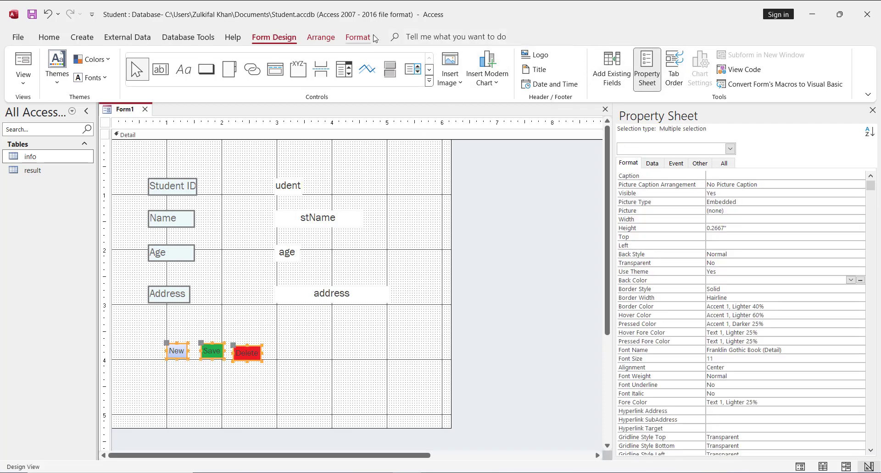
- Top-align the New, Save and Delete buttons at 3.7083" and open the form's View list
click(320, 37)
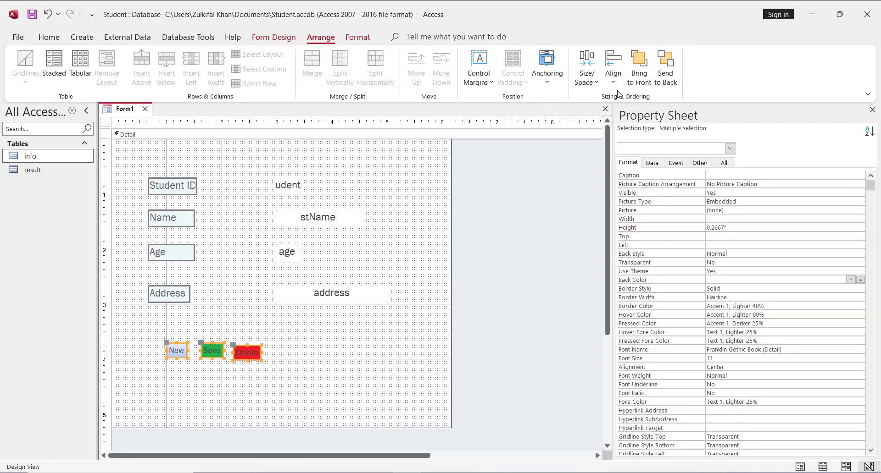
click(617, 86)
click(627, 151)
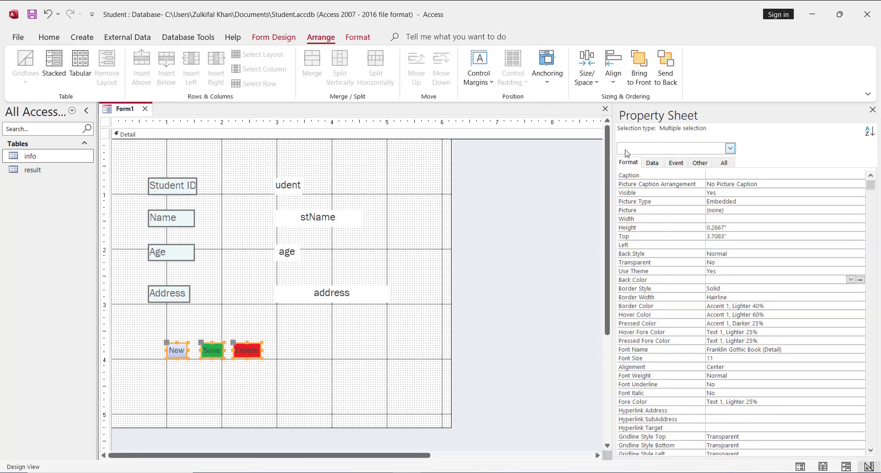
click(256, 337)
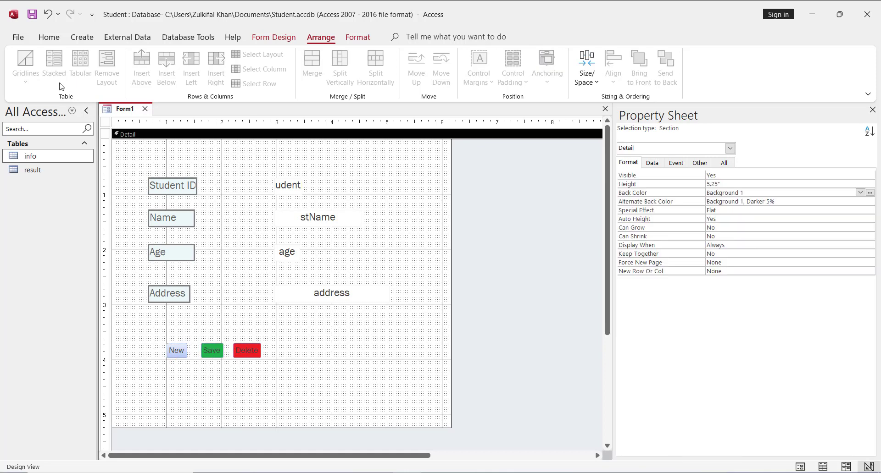
click(273, 37)
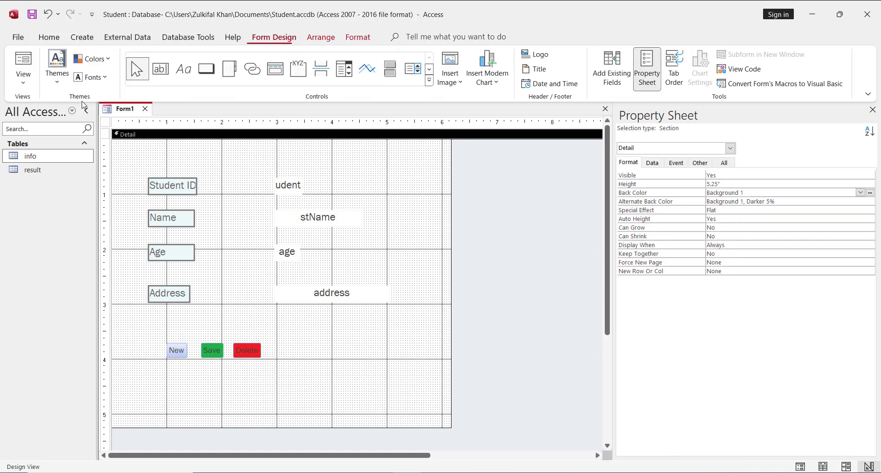
click(23, 88)
- In Form View, add and save a new student record with a name, age 18 and address taxila
click(55, 103)
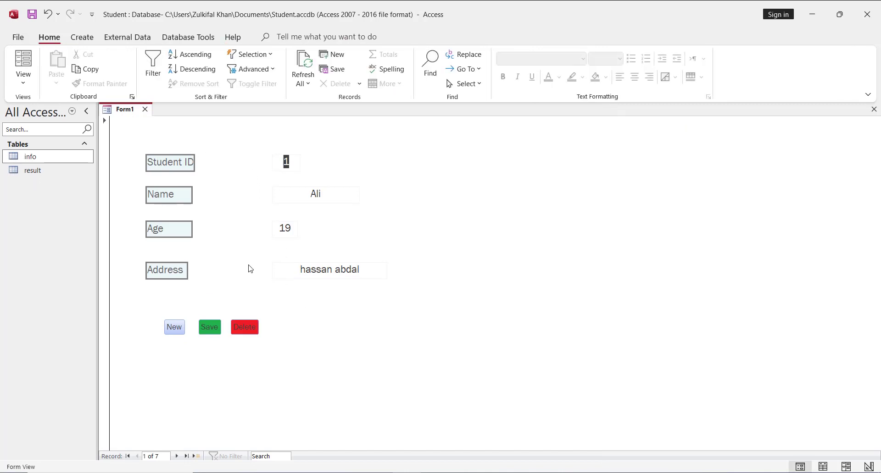
click(180, 333)
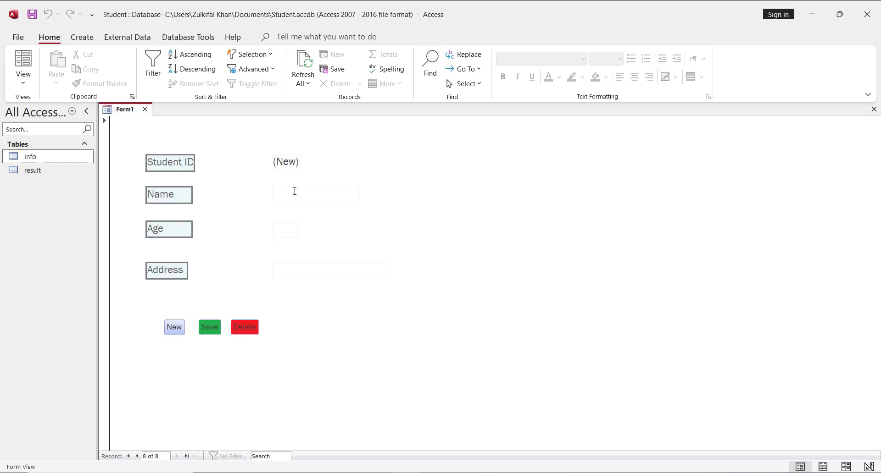
text(Ali amed)
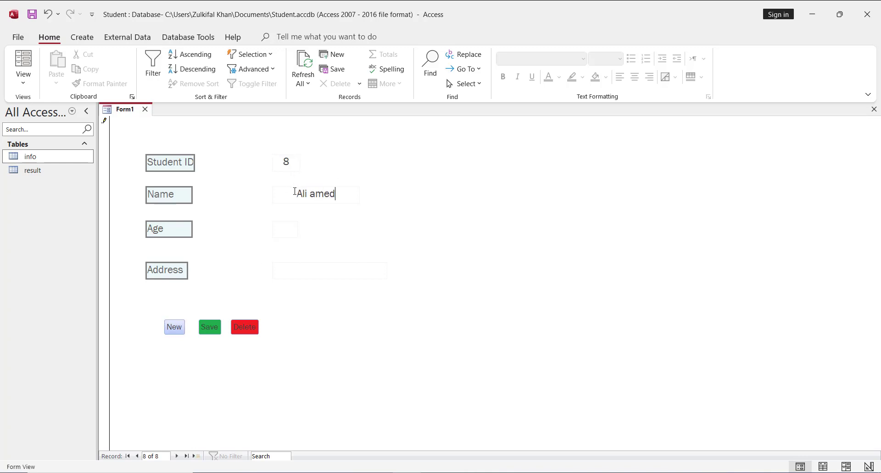
key(BackSpace)
key(BackSpace)
key(BackSpace)
text(hmed)
click(284, 230)
text(18)
click(286, 271)
text(taxila)
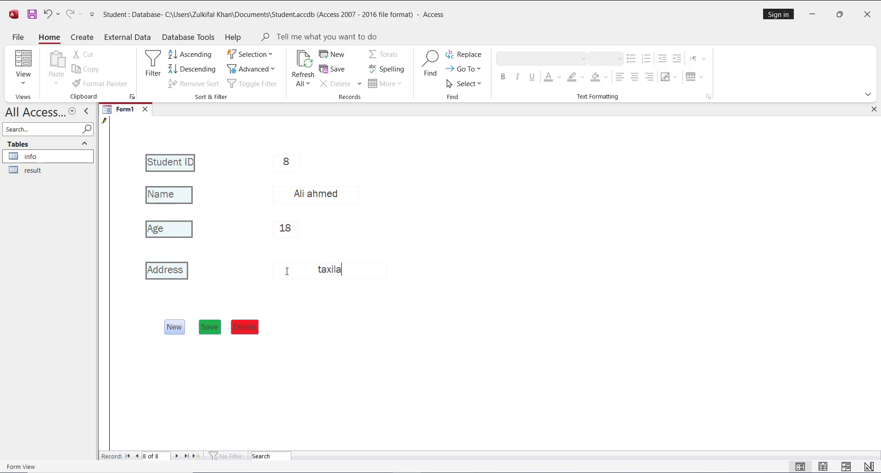
click(216, 329)
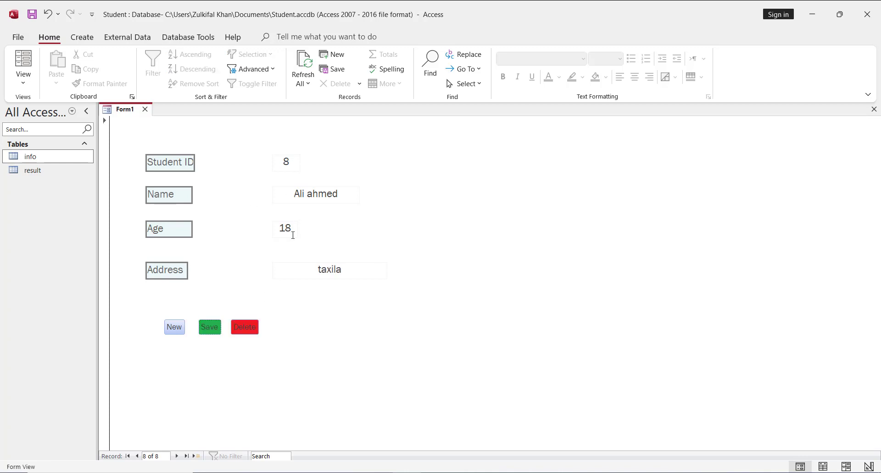
- Start a test record, delete it, and switch the form back to Design View
click(168, 334)
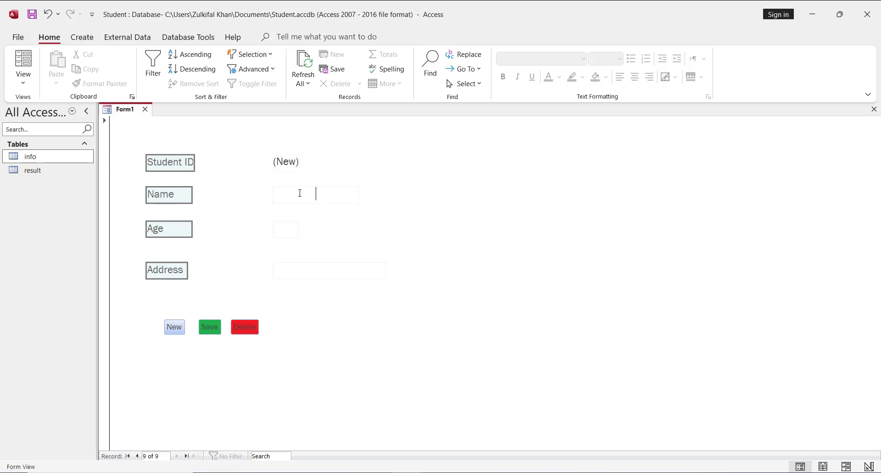
text(Bav)
key(BackSpace)
key(BackSpace)
key(BackSpace)
click(245, 327)
click(28, 78)
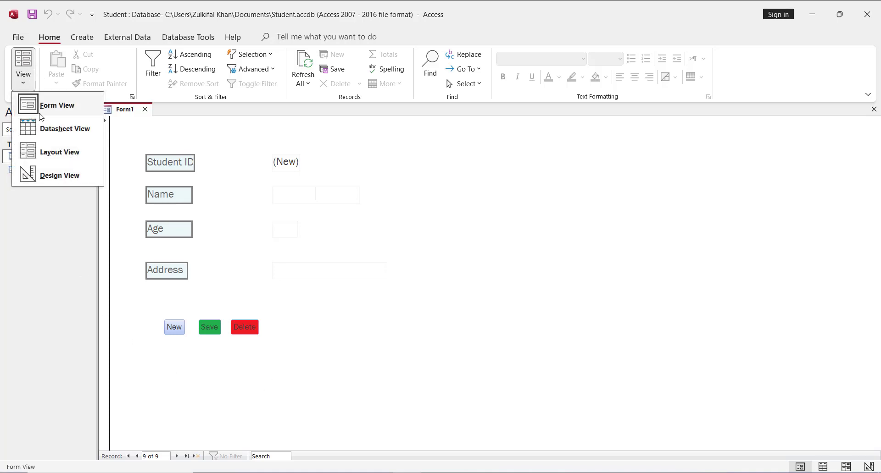
click(57, 175)
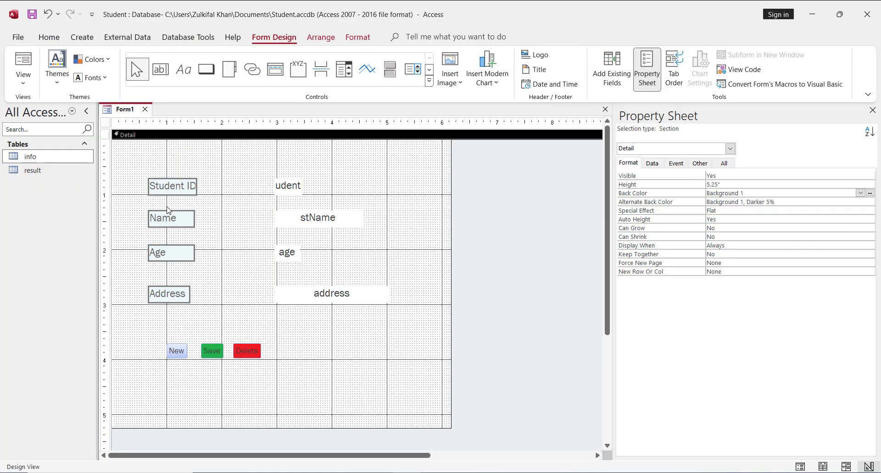
- Add a Find Record button with the binoculars picture and move it below the New button
click(206, 70)
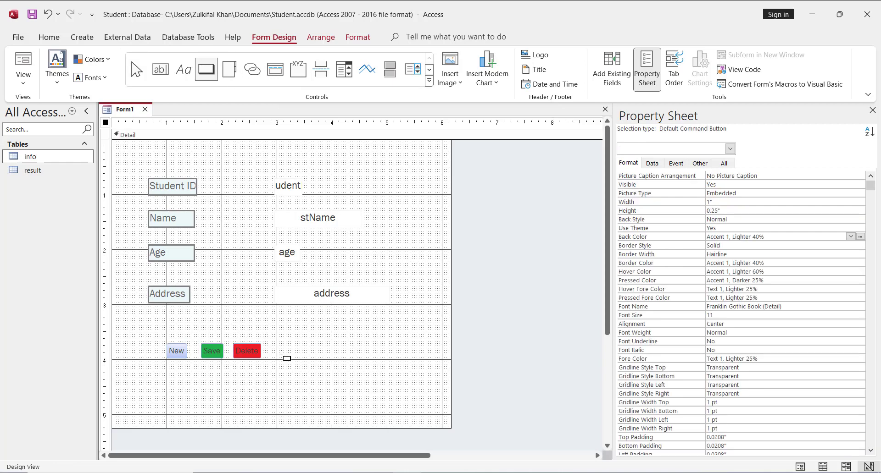
drag(277, 343, 300, 360)
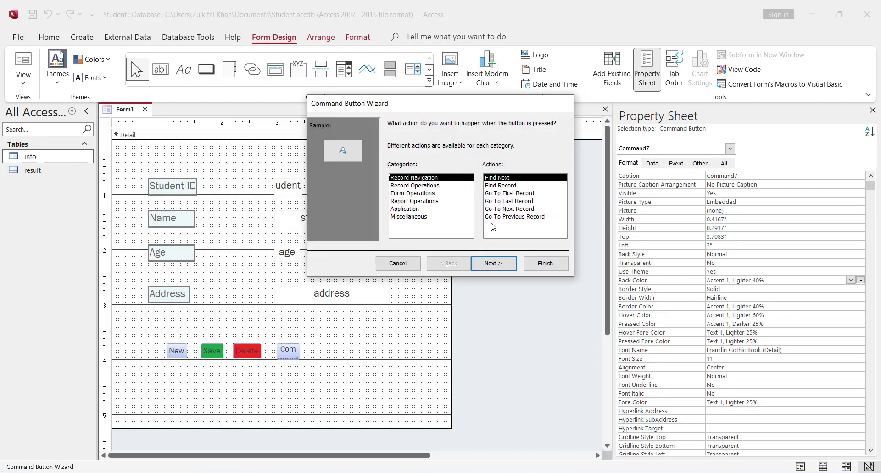
click(509, 186)
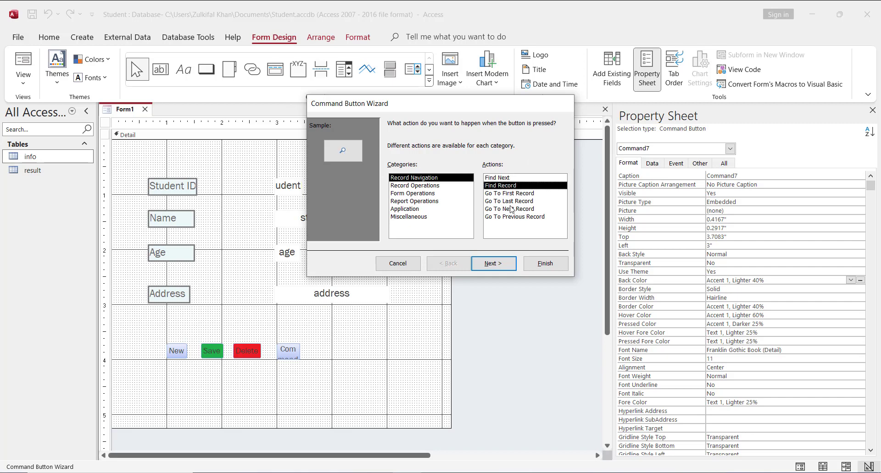
click(496, 264)
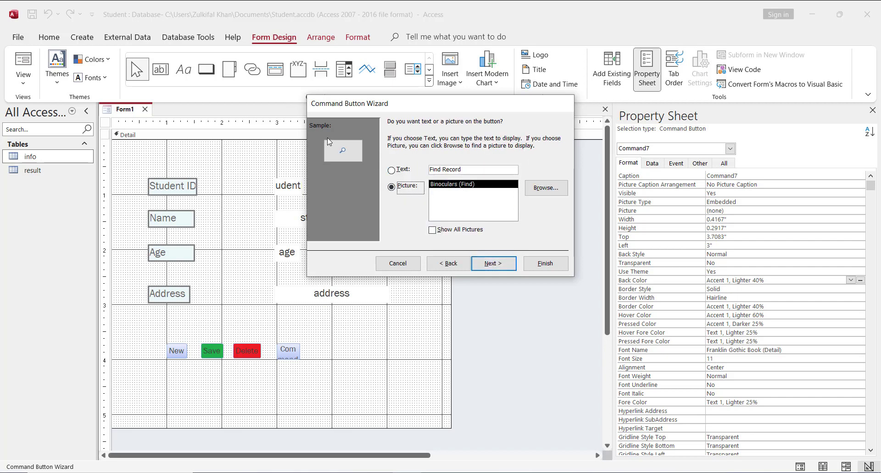
click(527, 265)
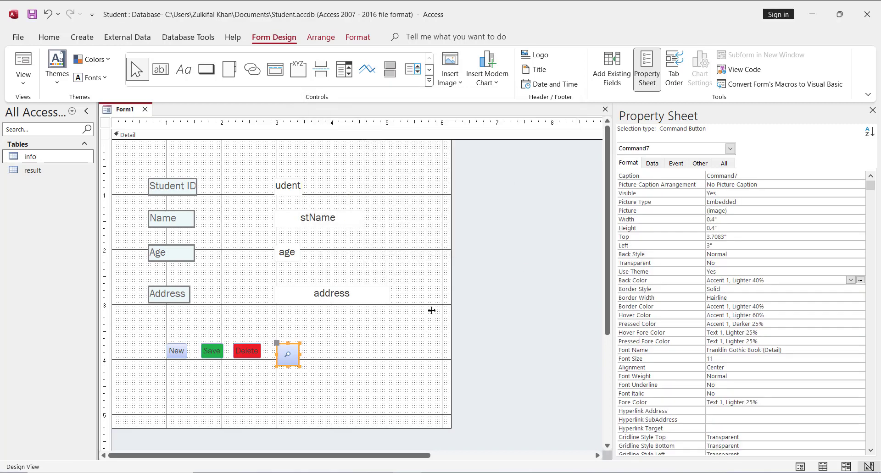
click(288, 369)
drag(289, 362, 178, 404)
- Add a Go To First Record picture button beside the binoculars button
click(206, 69)
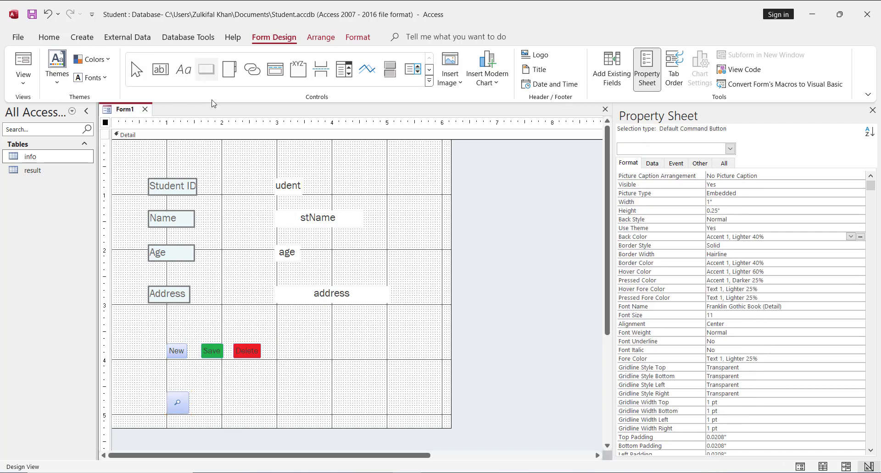
drag(202, 397, 221, 414)
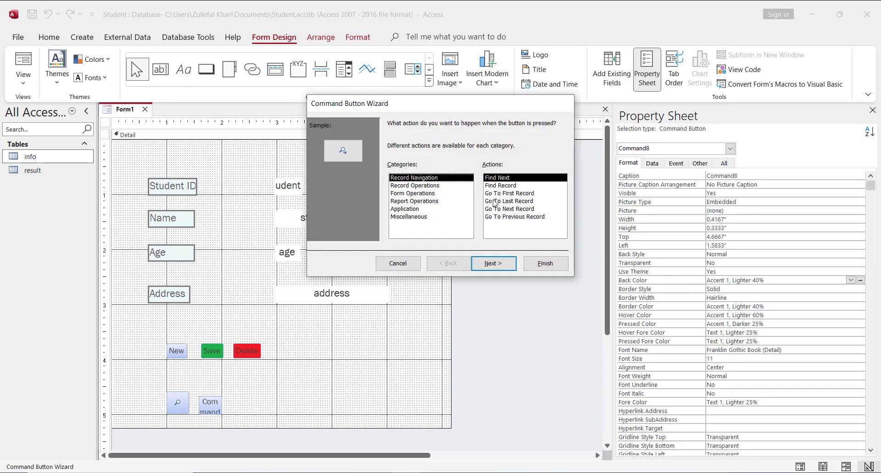
click(516, 195)
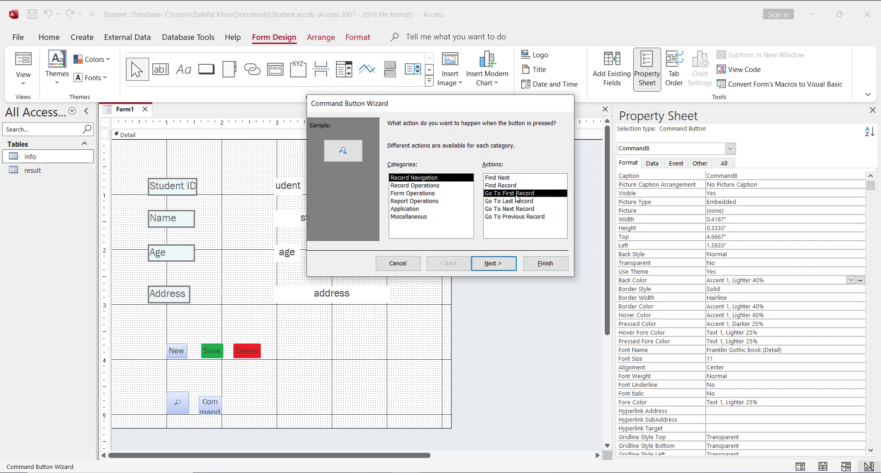
click(499, 265)
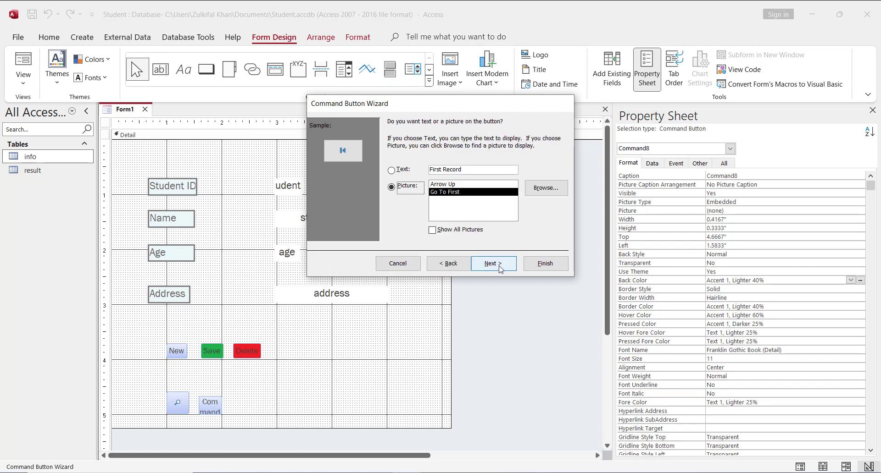
click(544, 264)
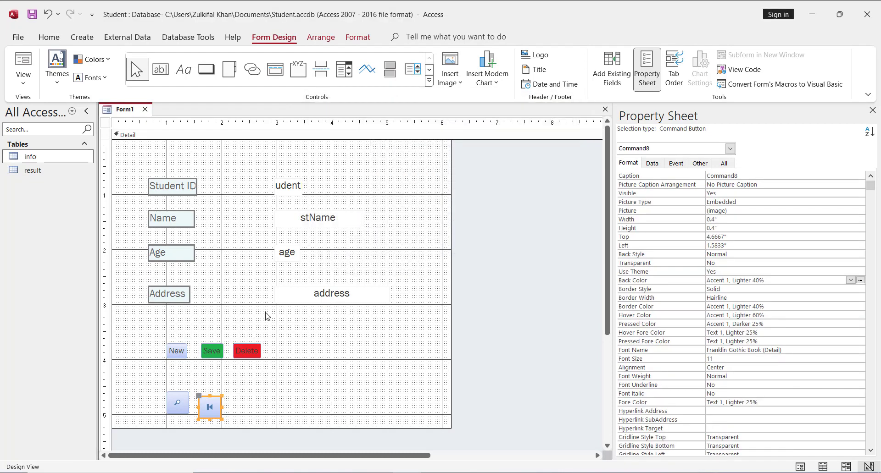
- Add a Go To Next Record arrow button and shift it further right
click(206, 68)
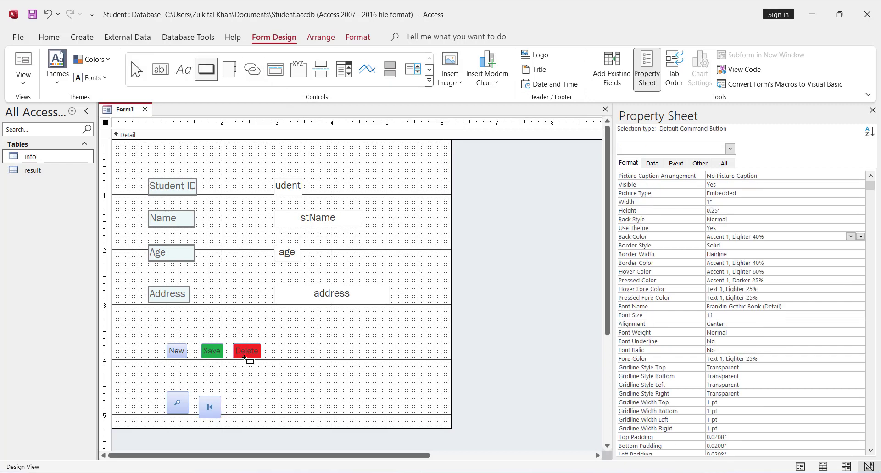
drag(235, 397, 254, 420)
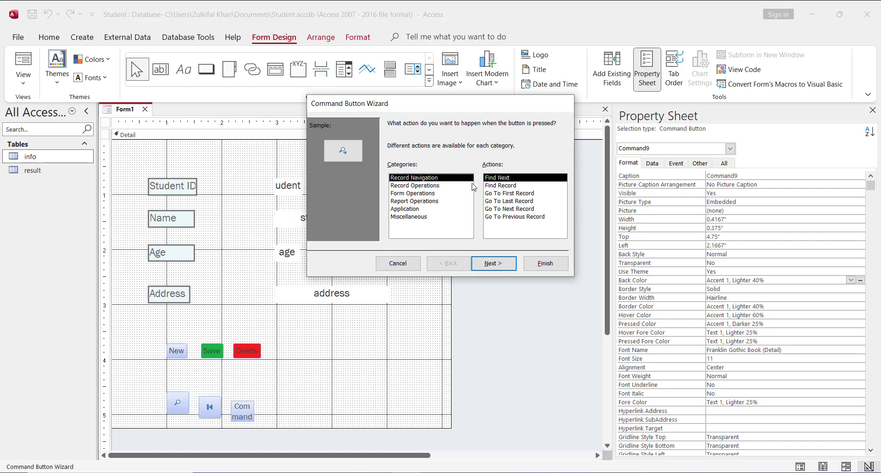
click(517, 210)
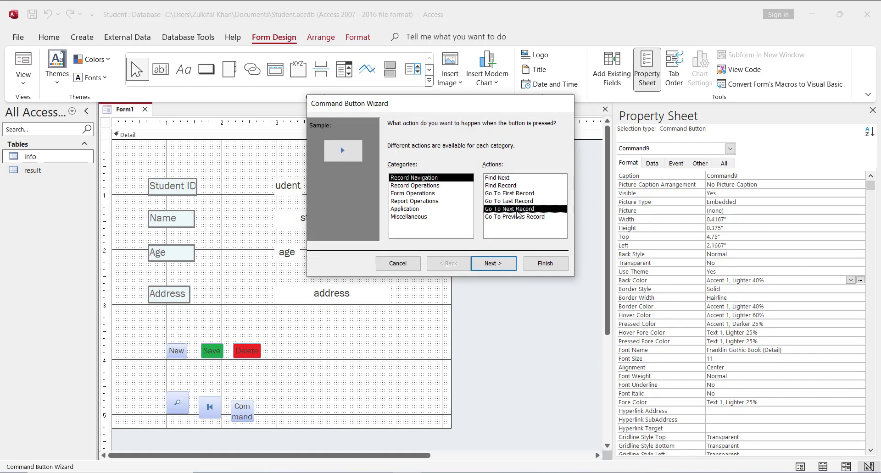
click(535, 265)
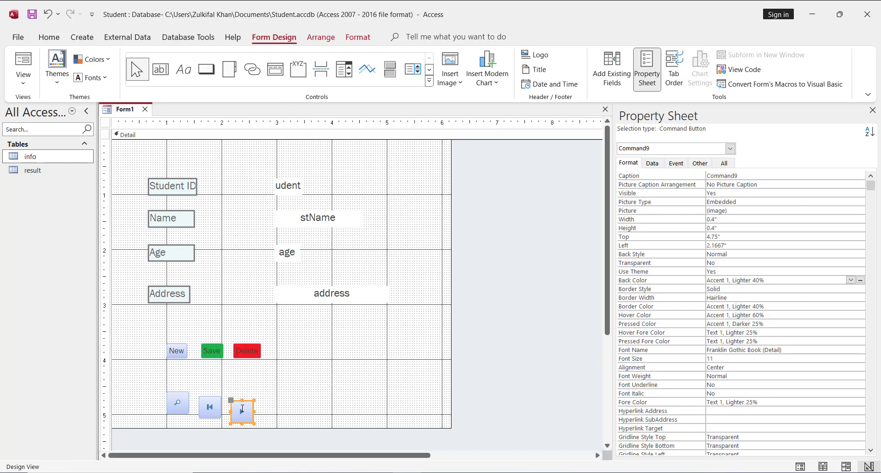
drag(233, 402, 249, 419)
- Add a Go To Previous Record picture button
click(206, 69)
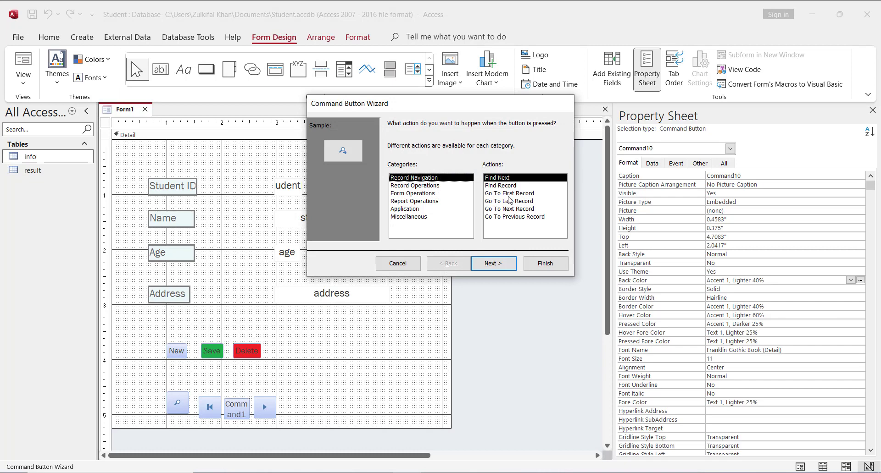
click(512, 217)
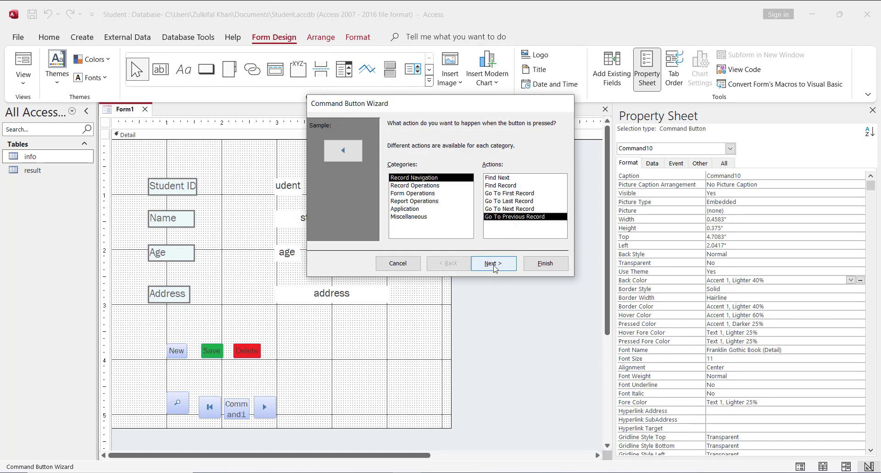
click(494, 264)
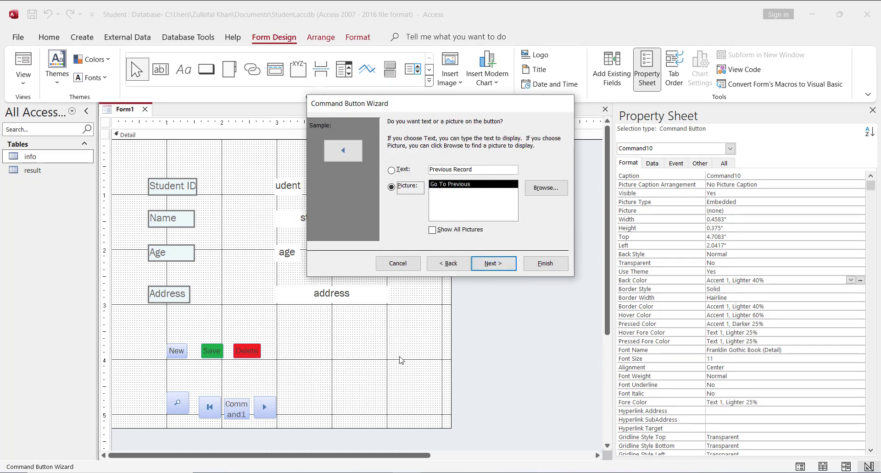
click(545, 265)
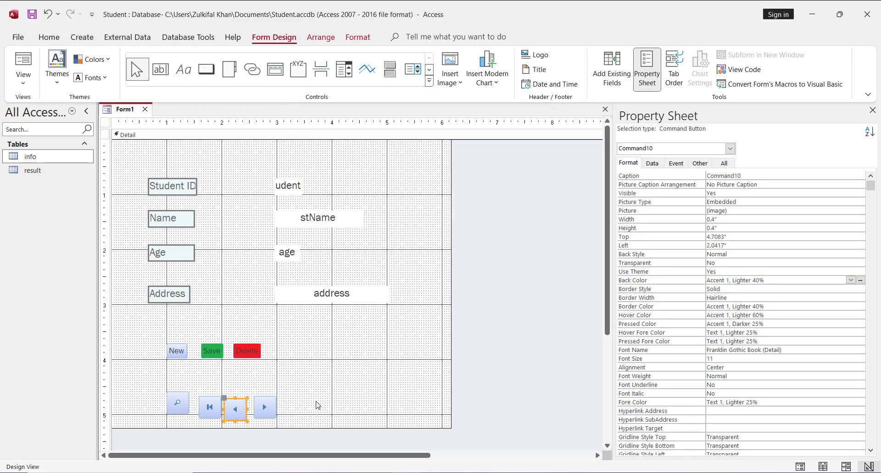
click(318, 405)
- Add a Go To Last Record button using a picture rather than a text caption
click(215, 70)
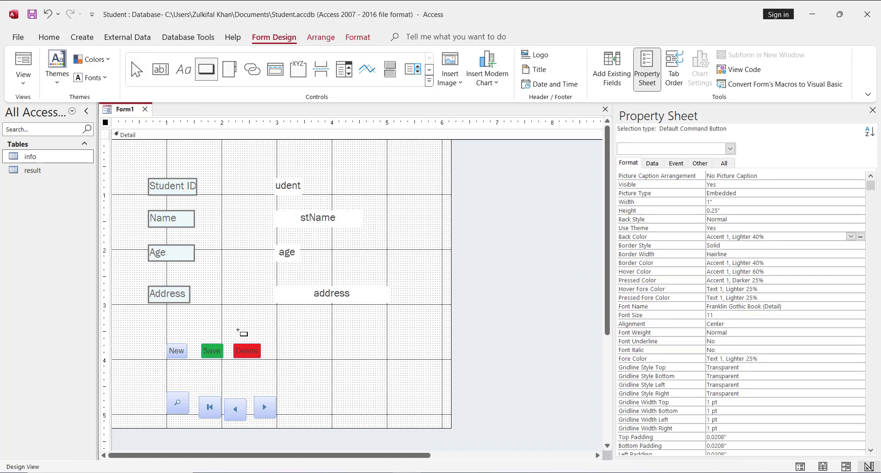
drag(285, 398, 305, 422)
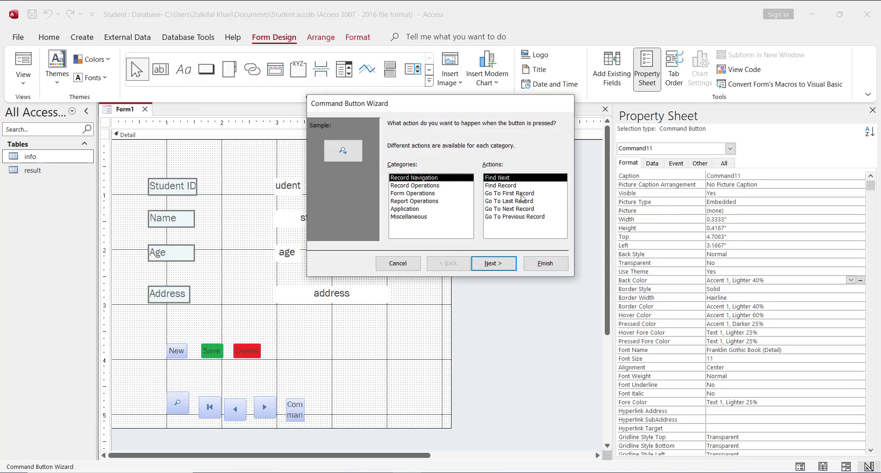
click(515, 202)
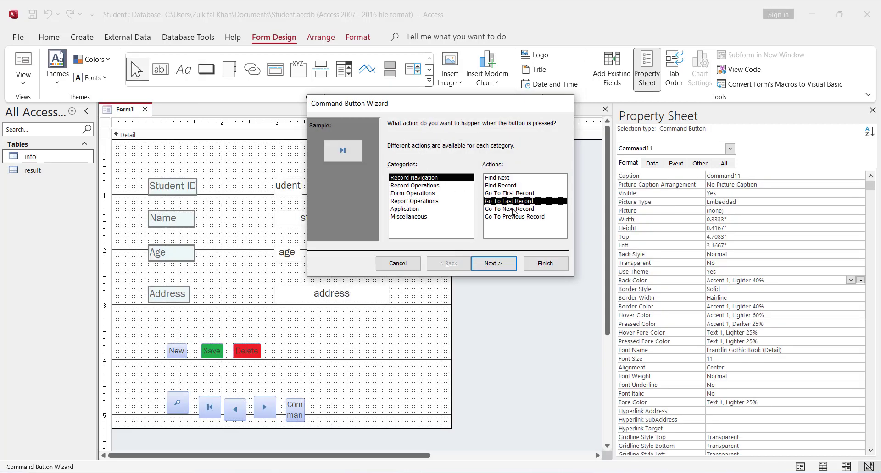
click(491, 261)
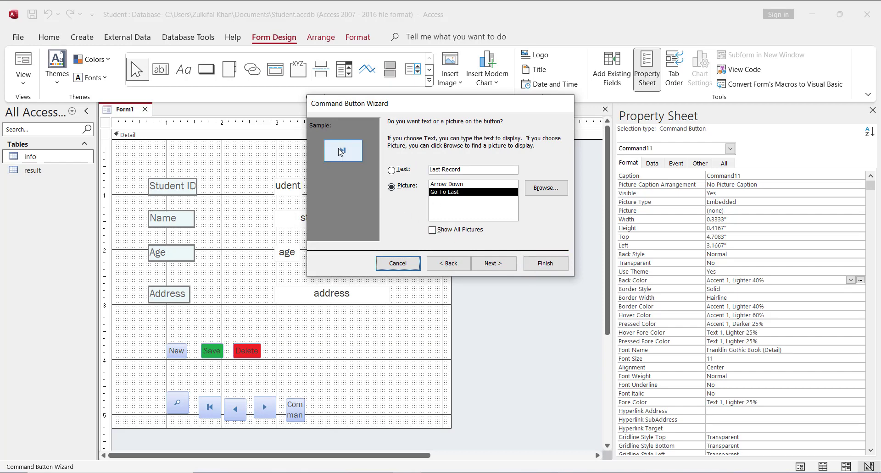
click(396, 172)
click(391, 187)
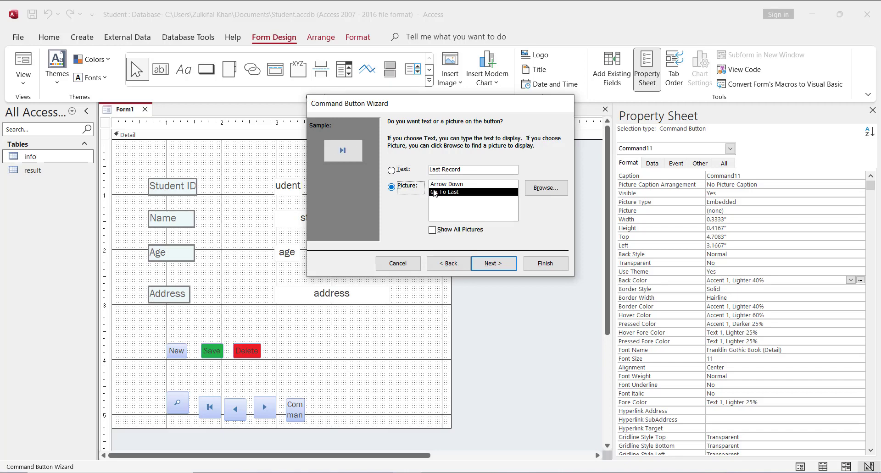
click(545, 263)
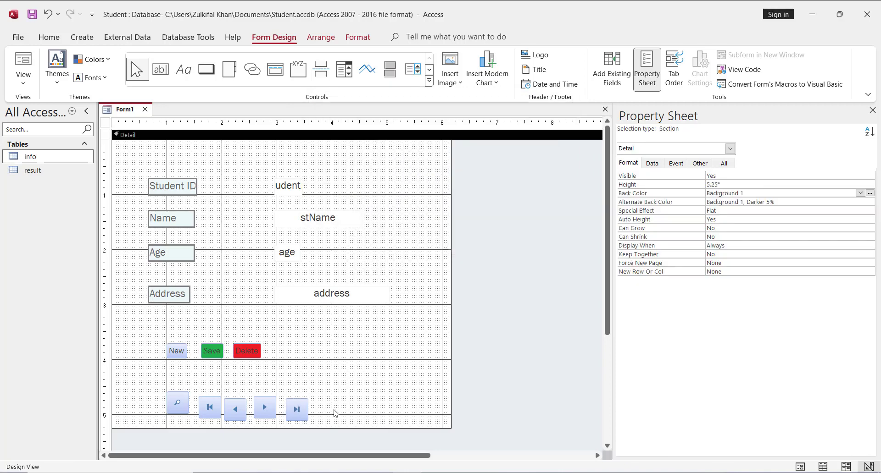
- Align the five navigation buttons along their top edges at 4.5833"
drag(333, 414, 143, 397)
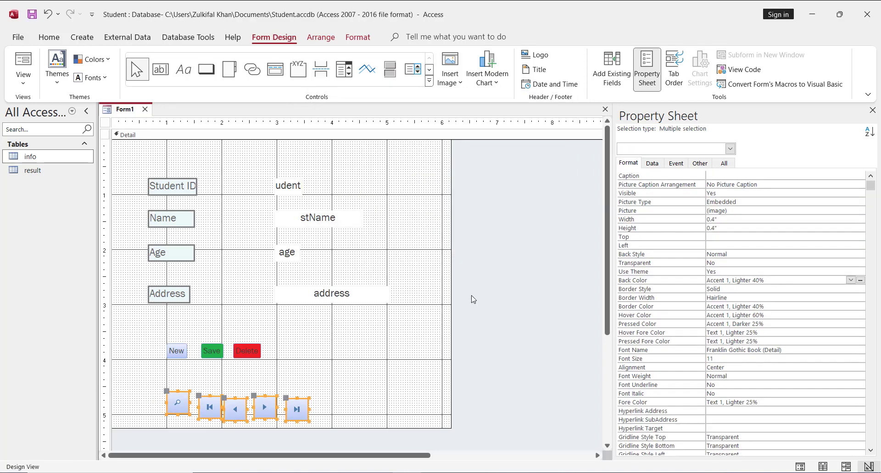
click(316, 38)
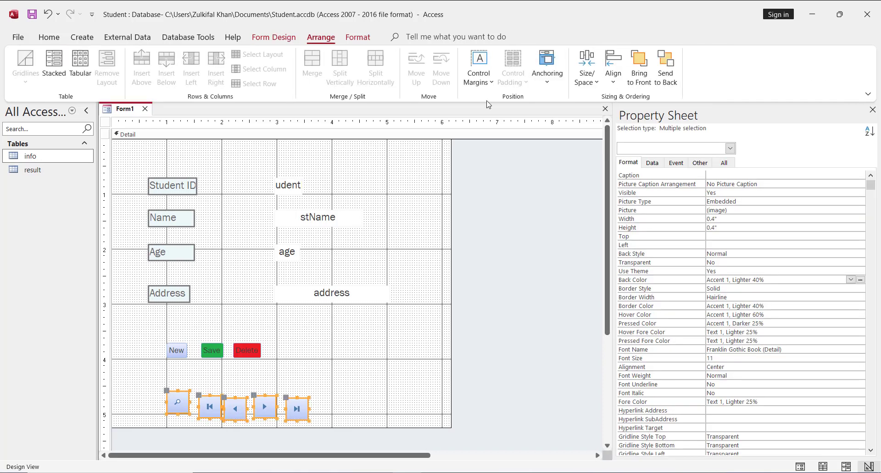
click(613, 75)
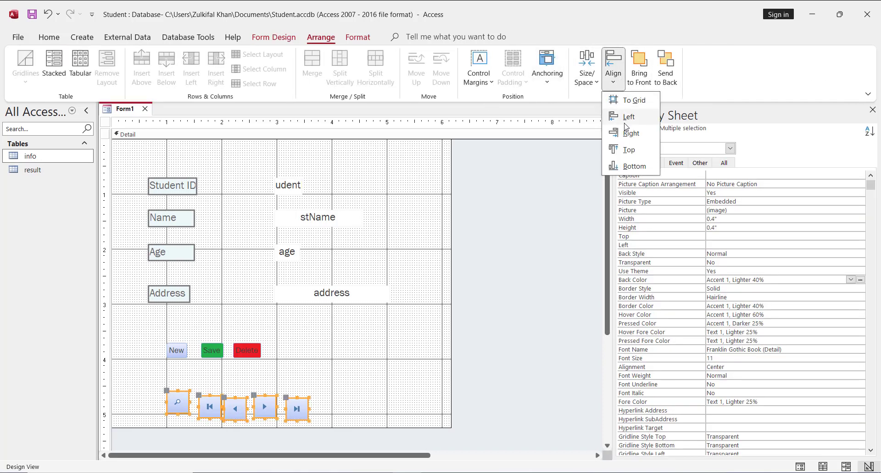
click(630, 150)
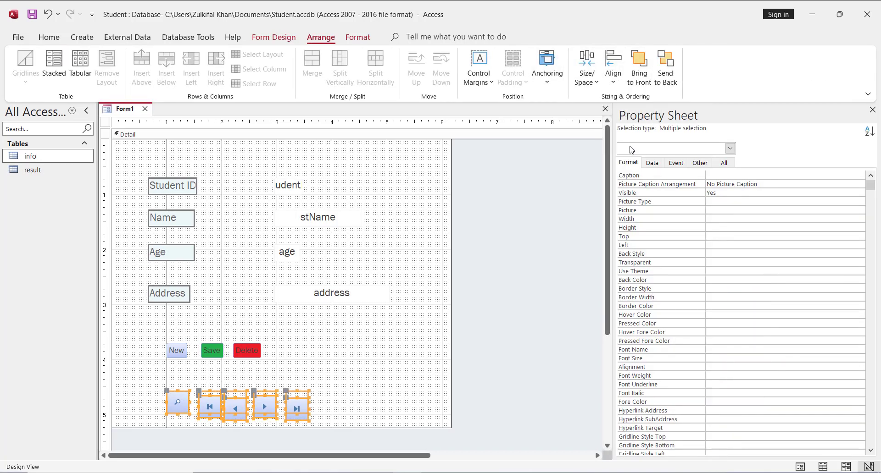
click(328, 399)
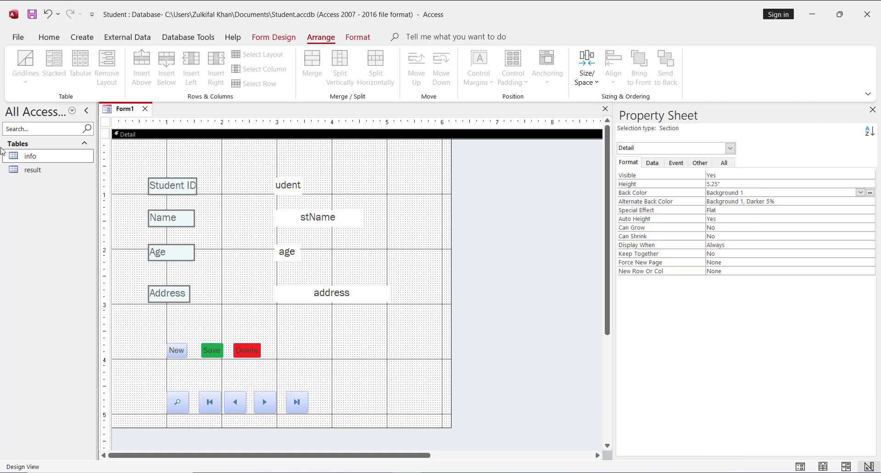
- Switch to Form View and test the Next, Previous, First and Last record buttons
click(275, 36)
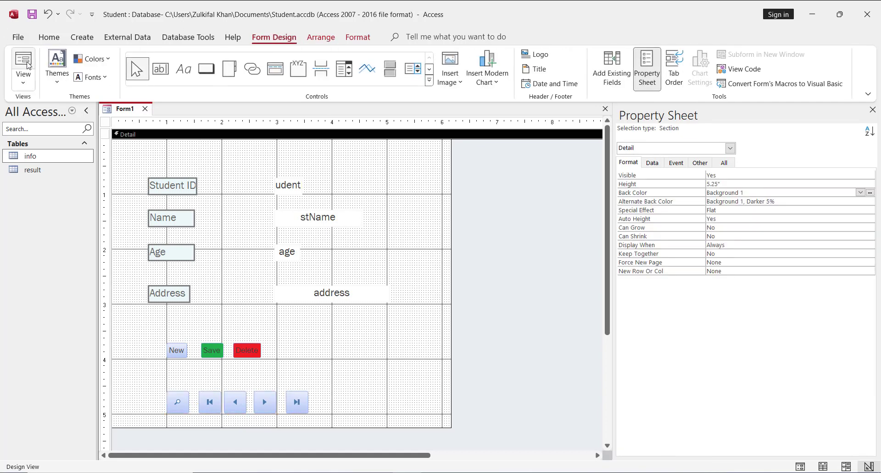
click(23, 82)
click(57, 105)
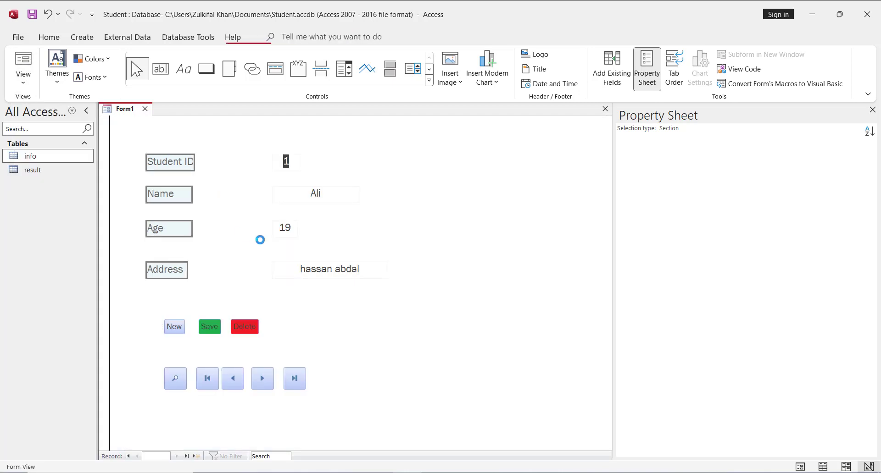
click(265, 386)
click(266, 387)
click(266, 387)
click(266, 388)
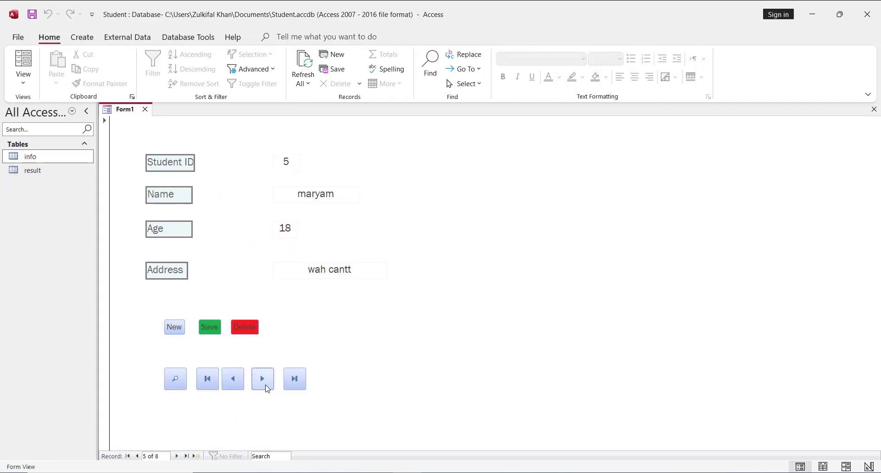
click(266, 388)
click(266, 387)
click(266, 388)
click(267, 388)
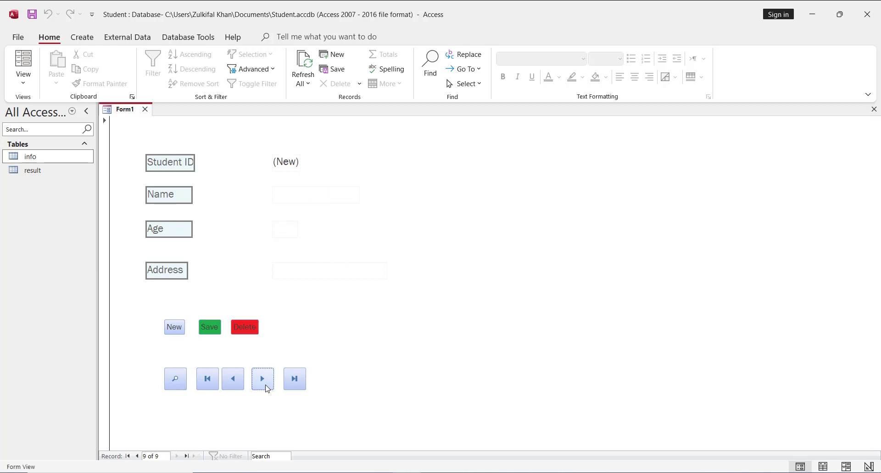
click(237, 387)
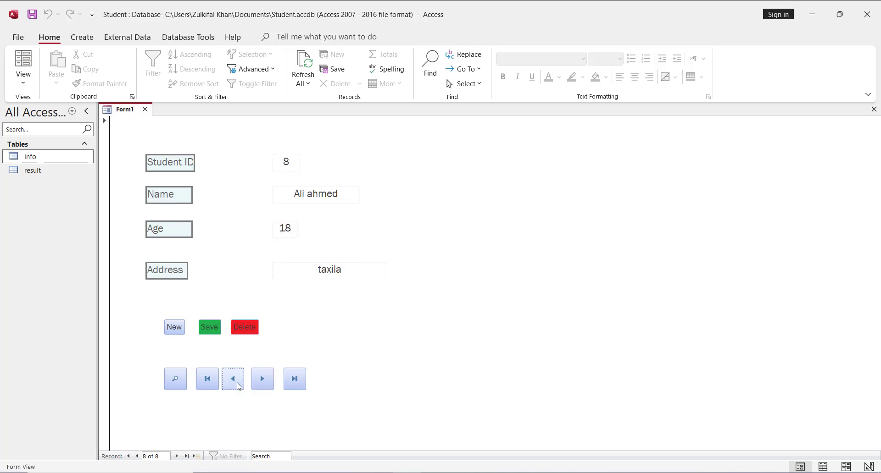
click(235, 387)
click(234, 386)
click(234, 387)
click(232, 387)
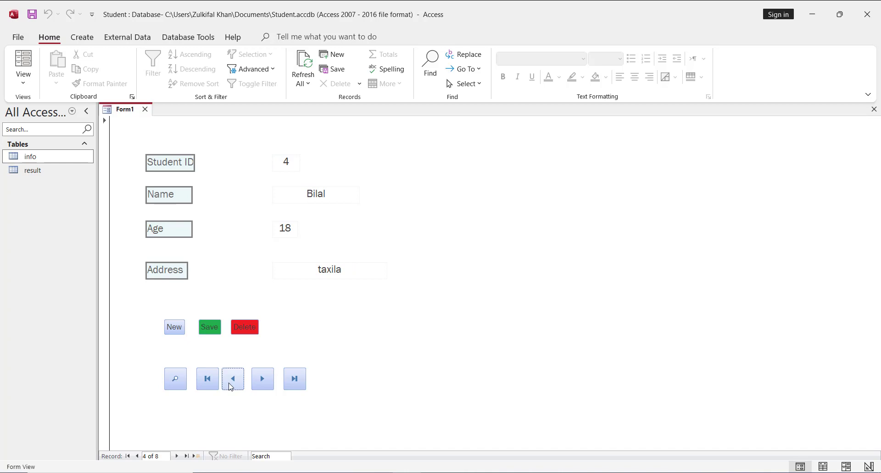
click(206, 381)
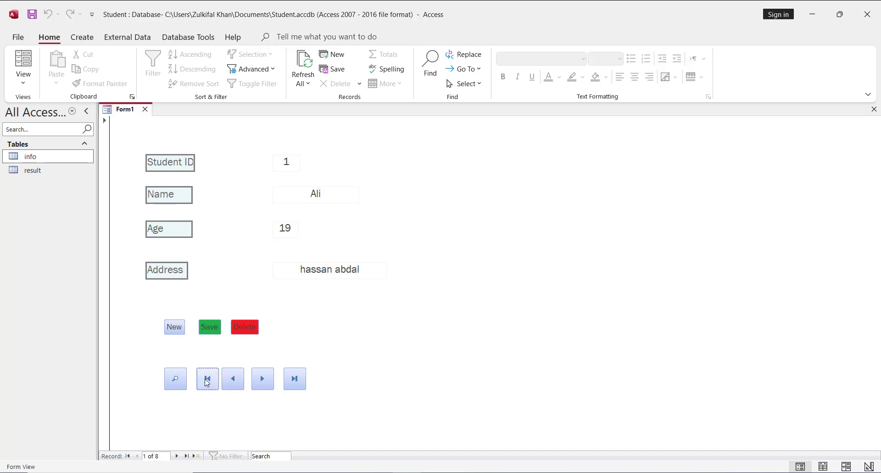
click(306, 386)
- Search the records for 'baba' with the Find button, then close the search
click(180, 382)
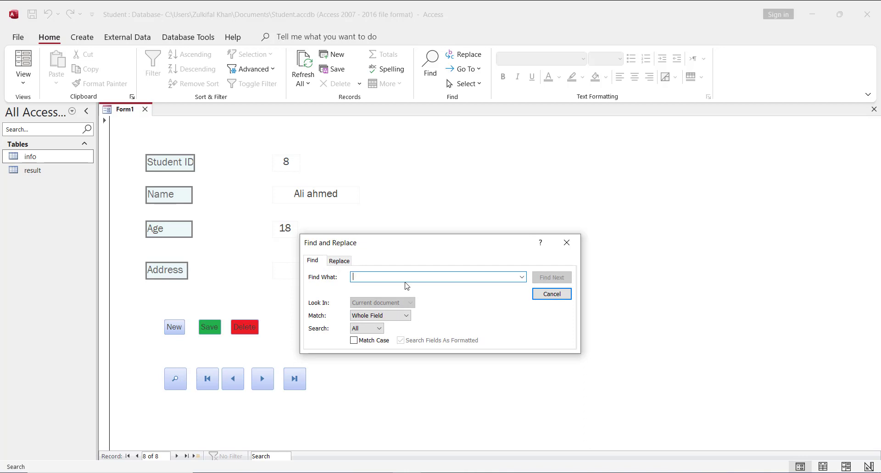
text(babar)
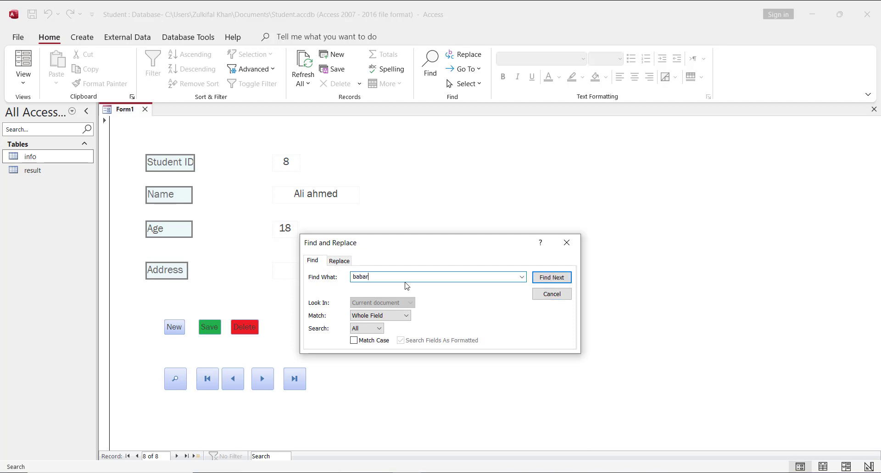
click(539, 278)
click(537, 277)
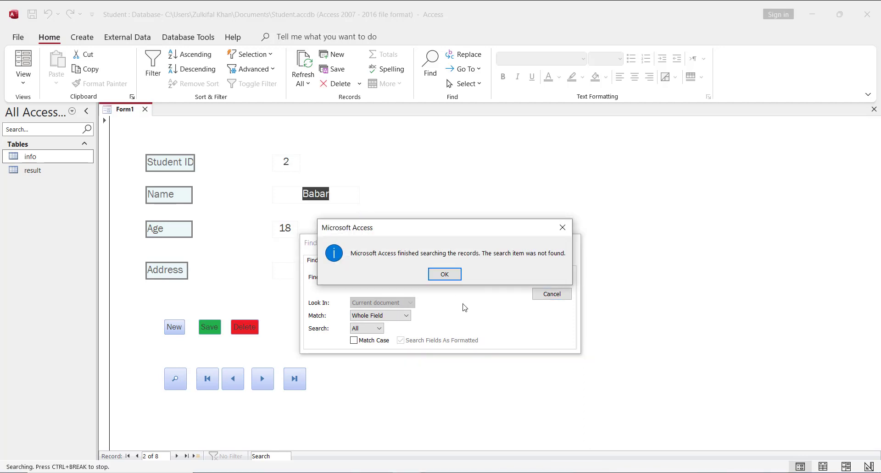
click(447, 275)
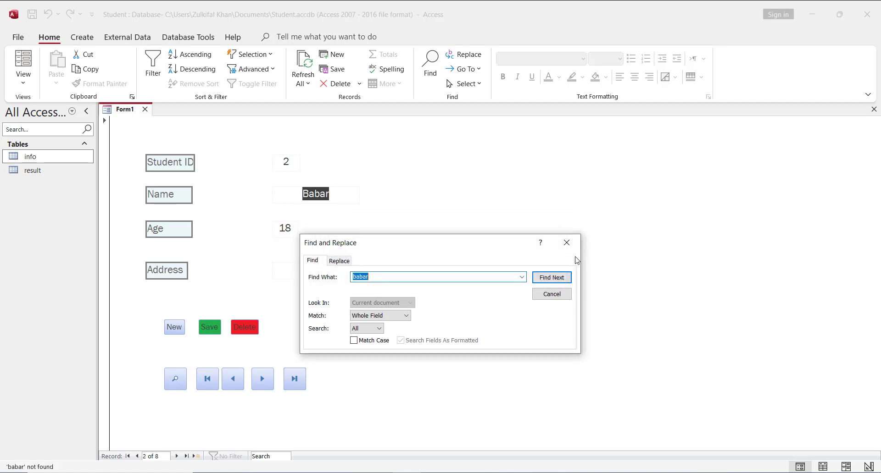
click(551, 294)
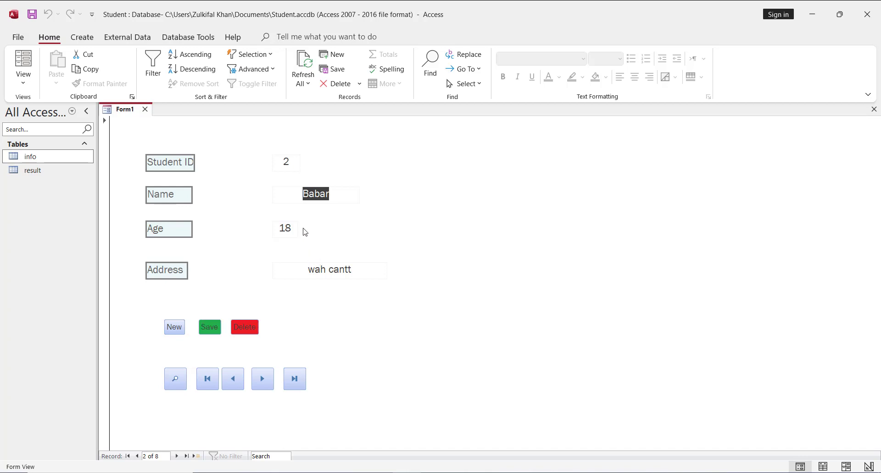
- Change the found student's name, set age to 28 and address to Lahore, and save
click(334, 201)
key(BackSpace)
key(BackSpace)
key(BackSpace)
key(BackSpace)
key(BackSpace)
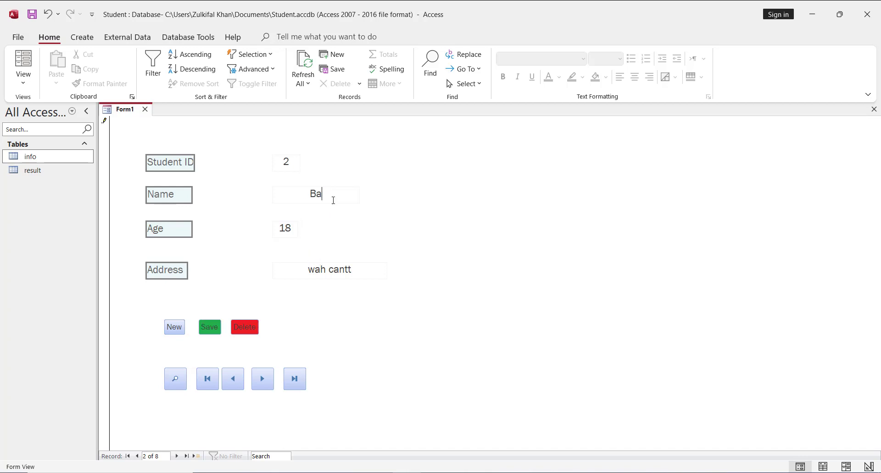
text(Babaz azam)
key(BackSpace)
key(BackSpace)
text(28)
drag(352, 270, 309, 268)
text(Lahore)
click(217, 326)
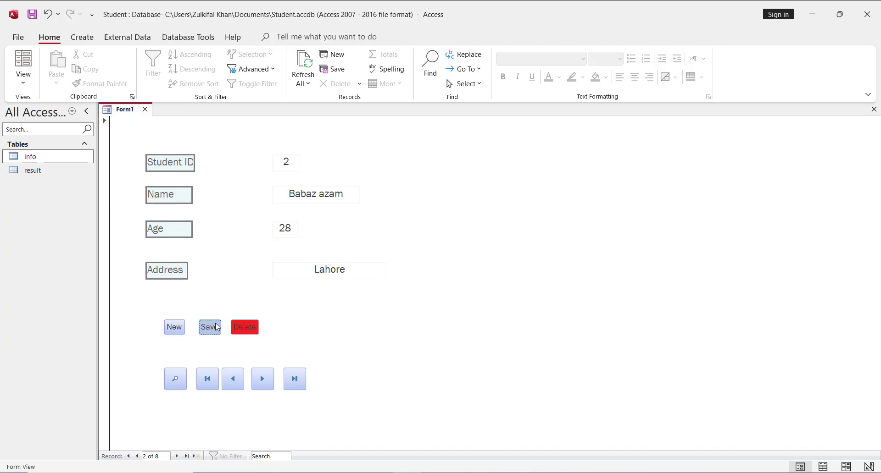
- Step through the records to check the edited record 2, ending on record 8 of 8
click(263, 379)
click(264, 382)
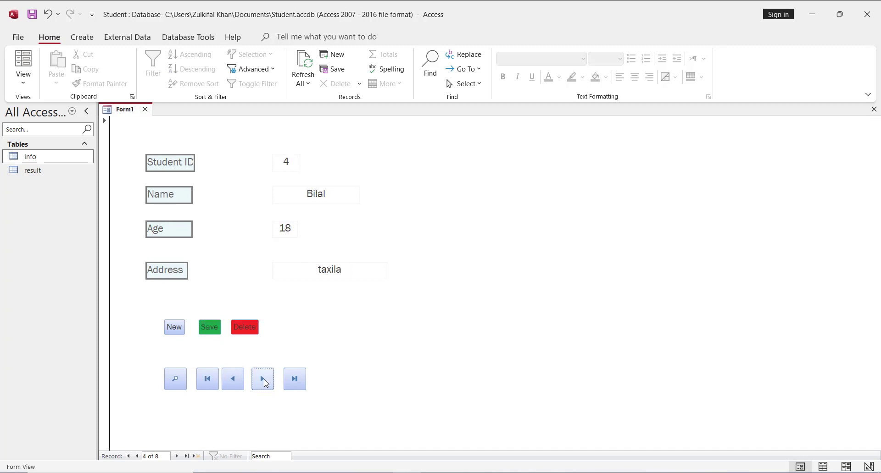
click(265, 382)
click(233, 381)
click(234, 381)
click(238, 384)
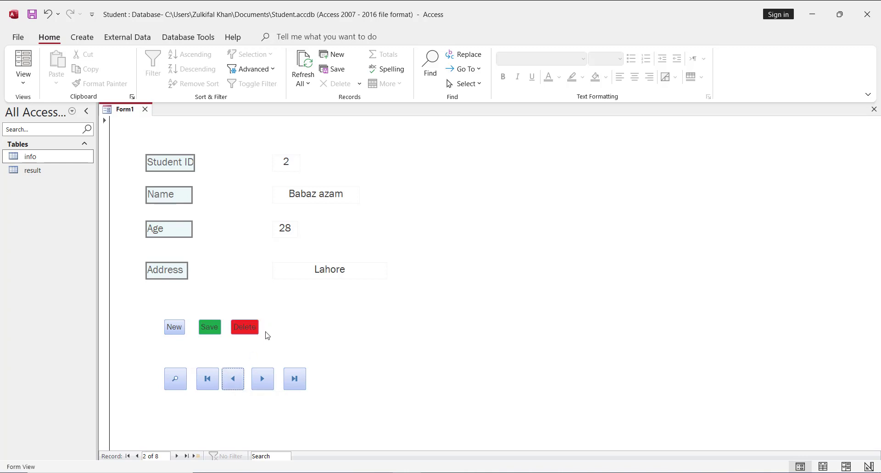
click(260, 380)
click(261, 380)
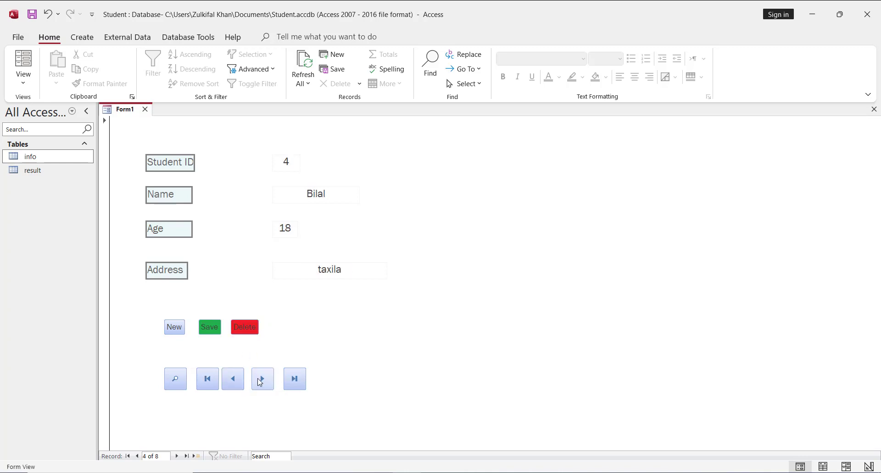
click(260, 381)
click(260, 382)
click(258, 379)
click(259, 379)
- Delete the last student record, confirm it, and browse back to the first record
click(241, 331)
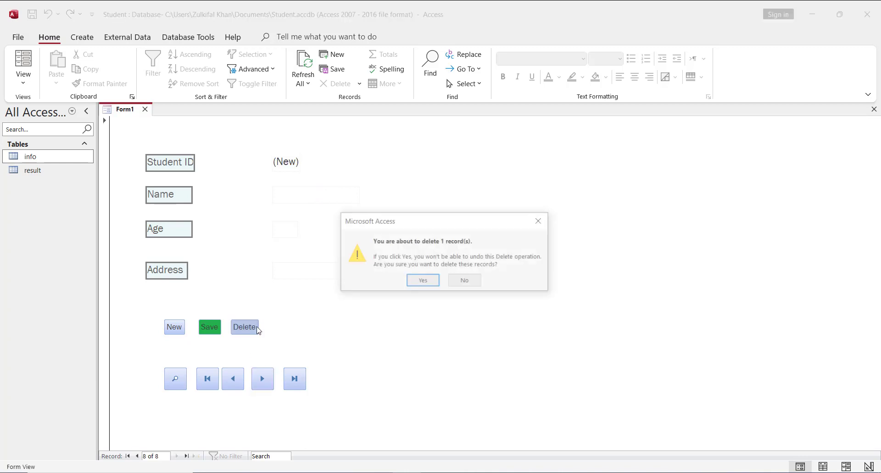
click(417, 282)
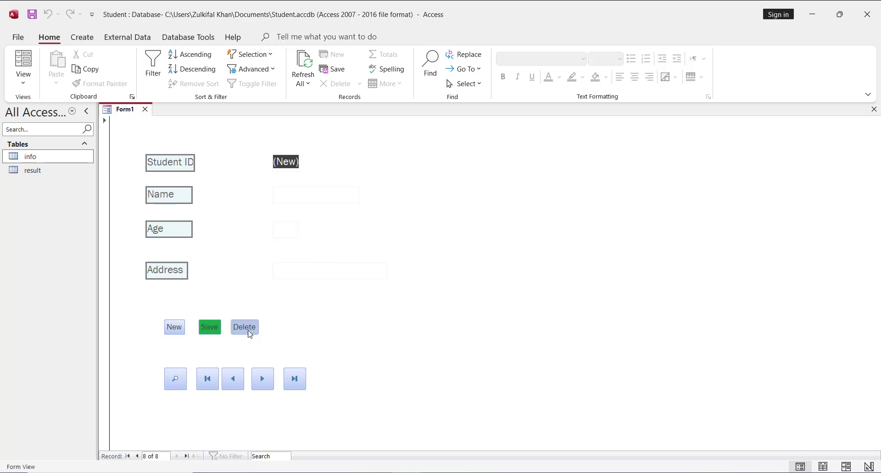
click(232, 384)
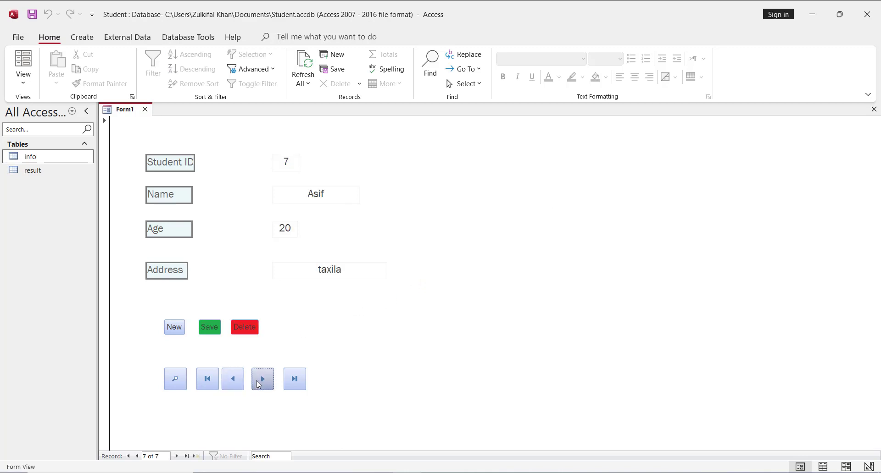
click(256, 381)
click(242, 384)
click(264, 382)
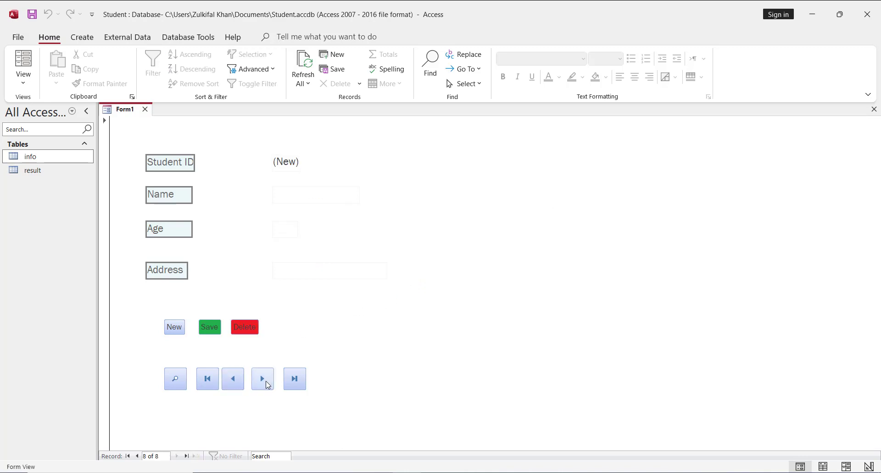
click(240, 383)
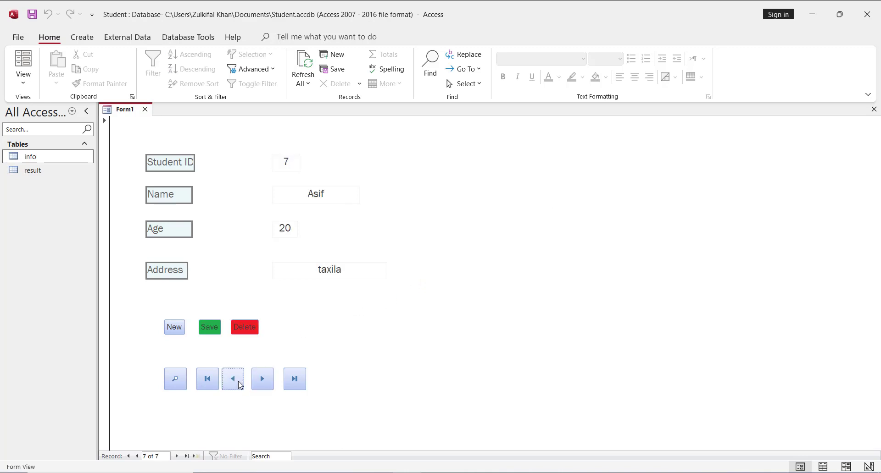
click(209, 382)
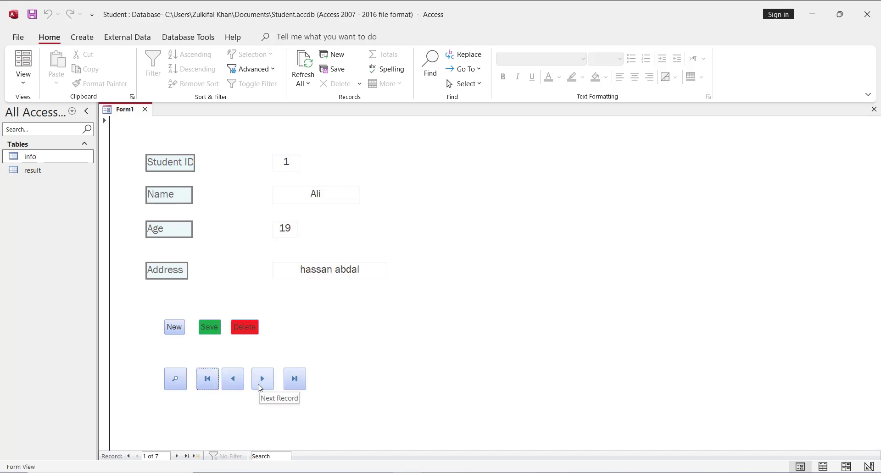
- Add and save a new student with a name, age 19 and address rawalpindi
click(171, 327)
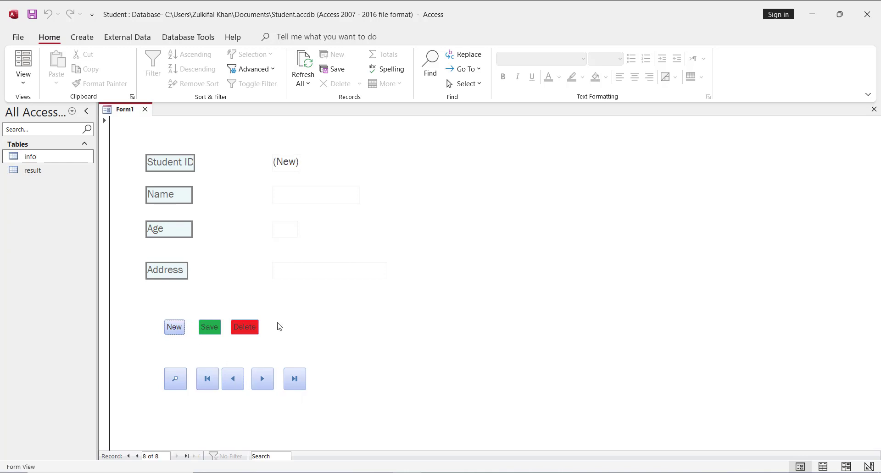
click(320, 194)
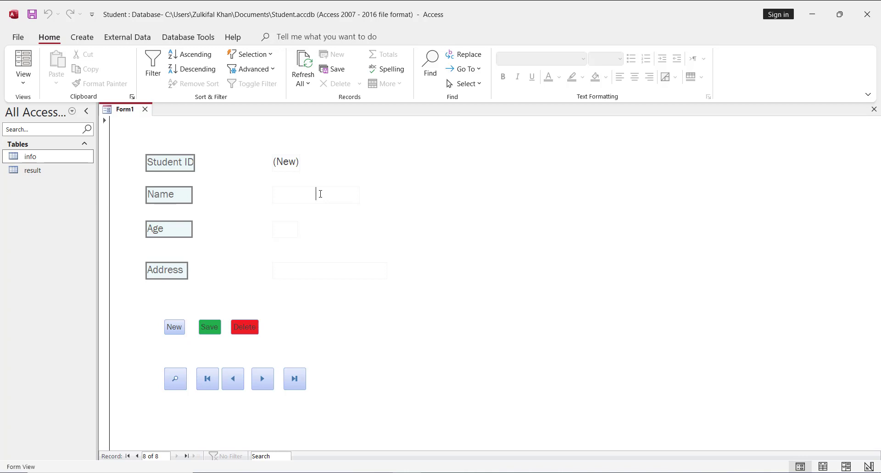
text(Ahmed )
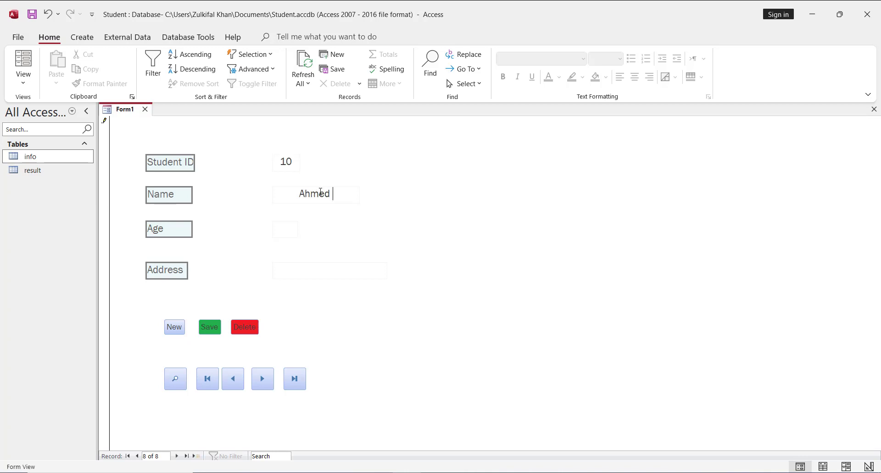
text(sohail)
click(286, 226)
text(19)
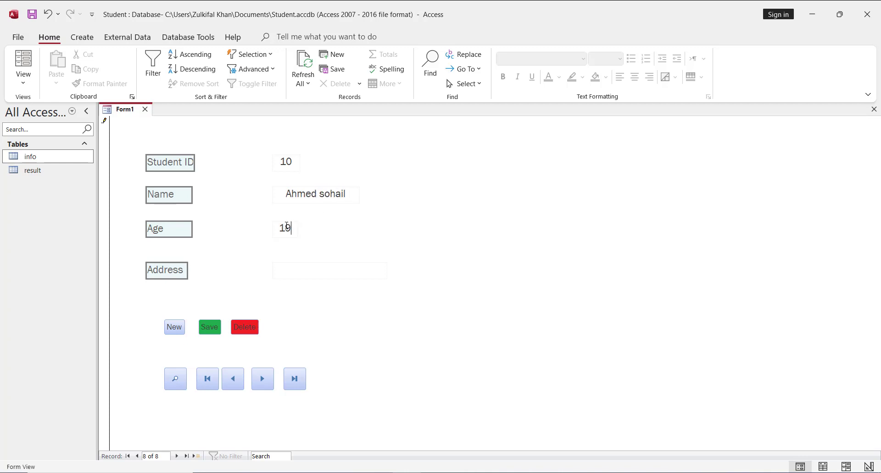
text(rawalpindi)
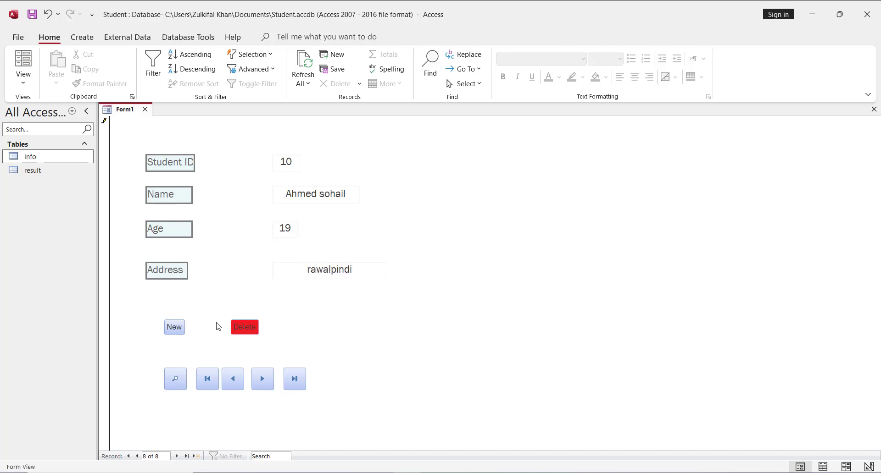
click(209, 328)
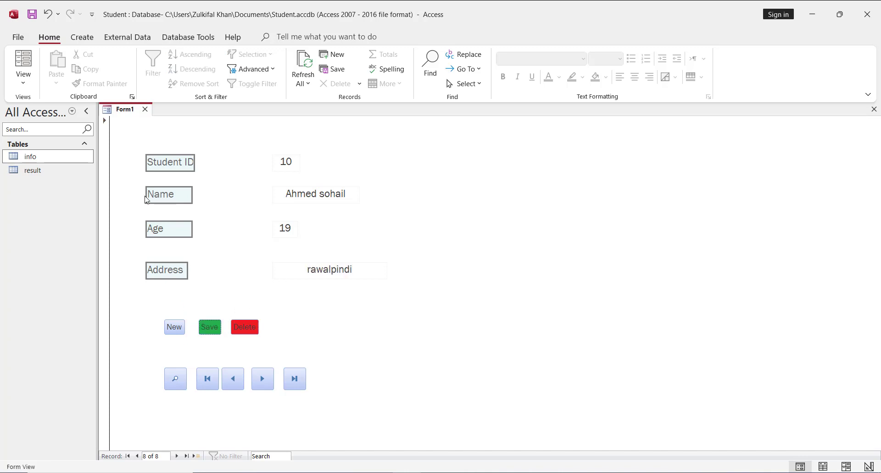
click(260, 380)
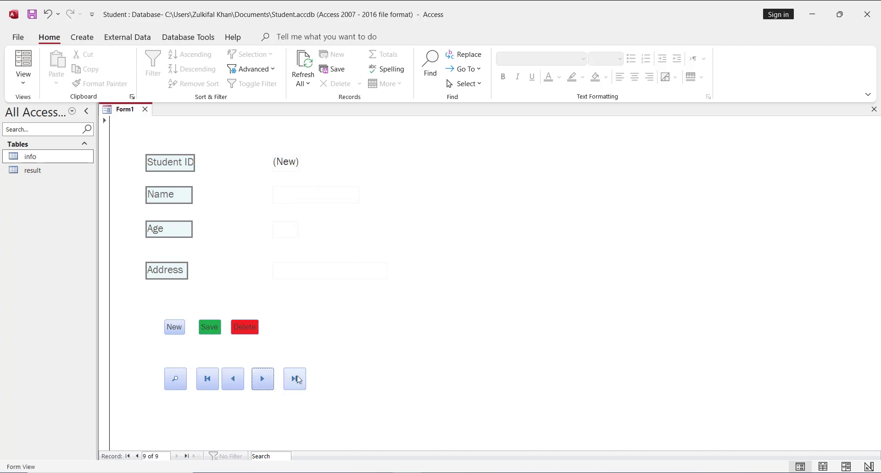
- Save the form under the name 'Info Form', then select the info table
click(208, 379)
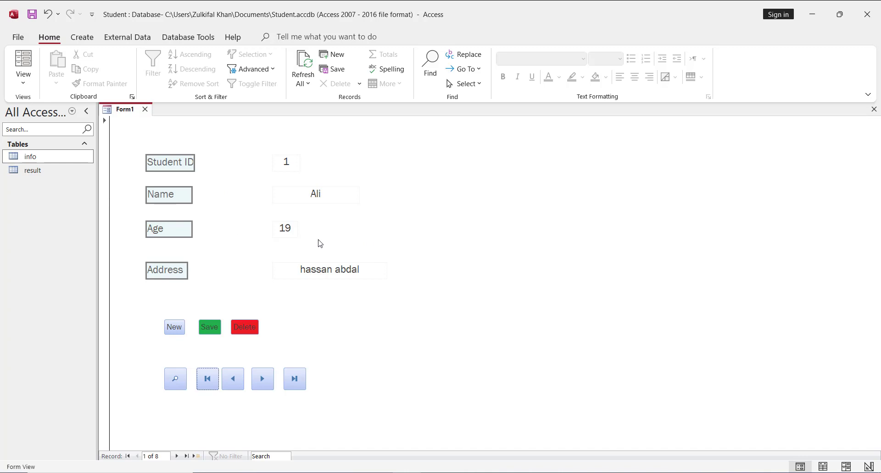
click(31, 14)
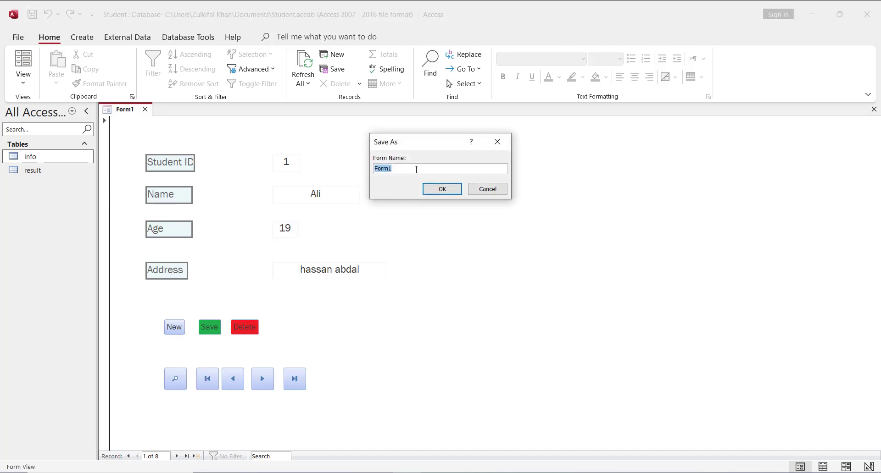
key(BackSpace)
text(Info Form)
click(433, 189)
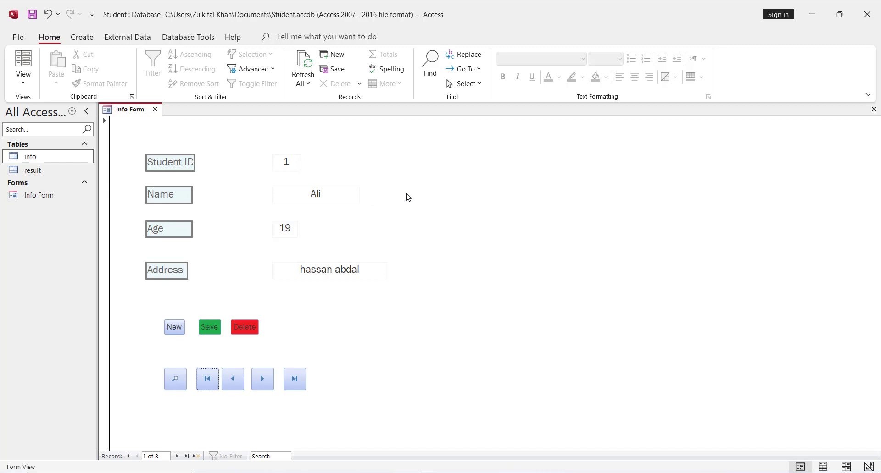
click(37, 159)
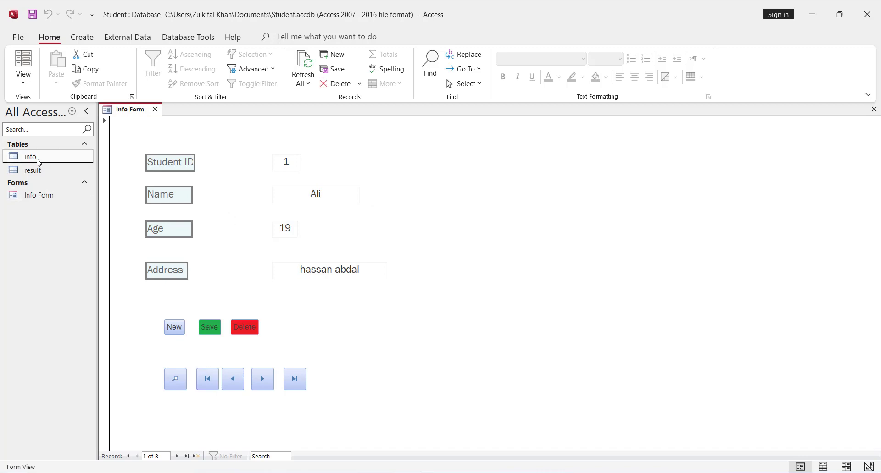
double_click(37, 159)
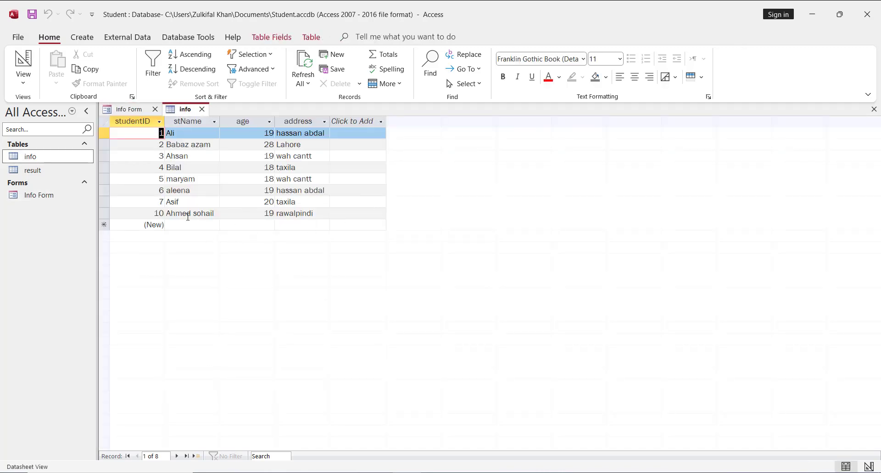
double_click(31, 196)
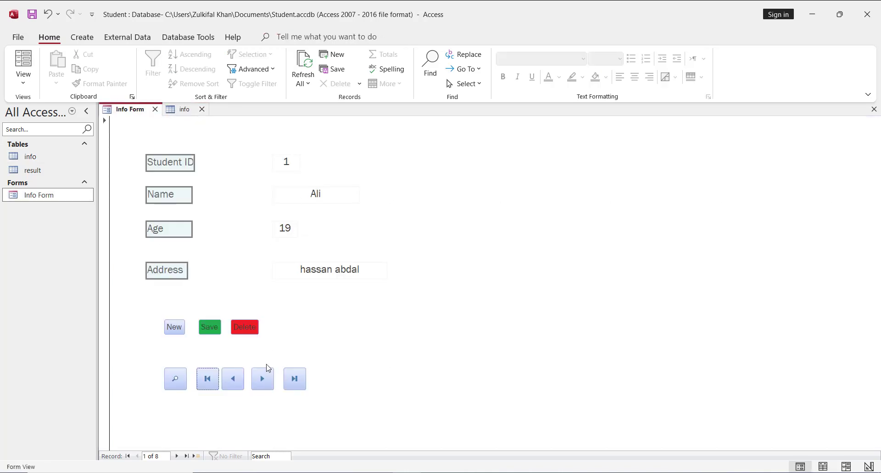
click(294, 379)
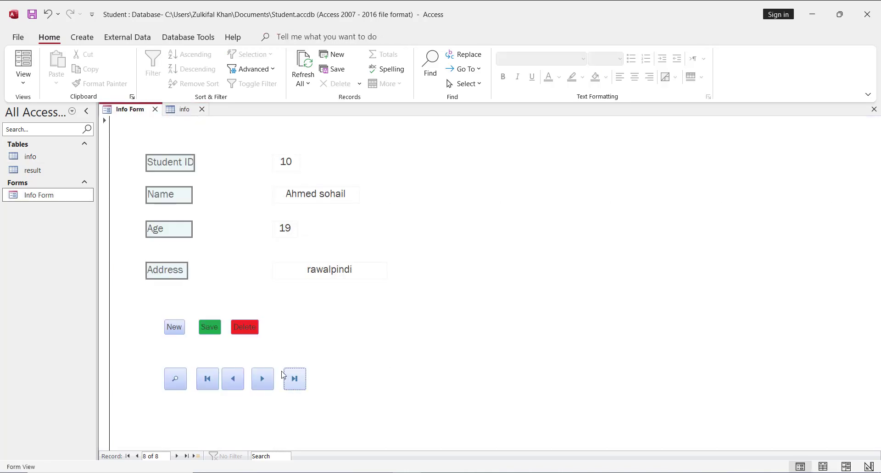
click(172, 328)
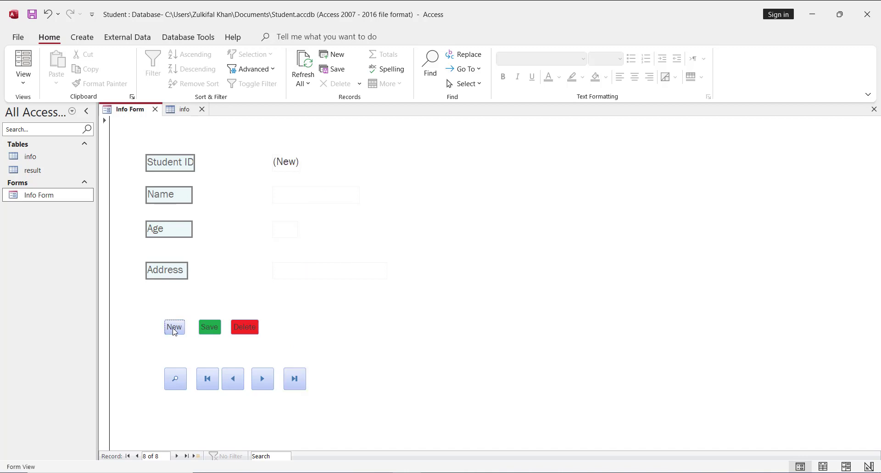
click(307, 191)
text(awais ra)
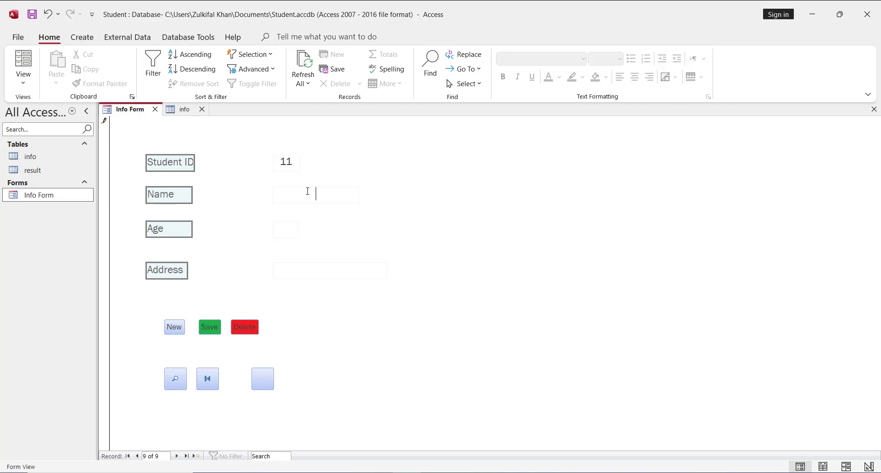
text(za)
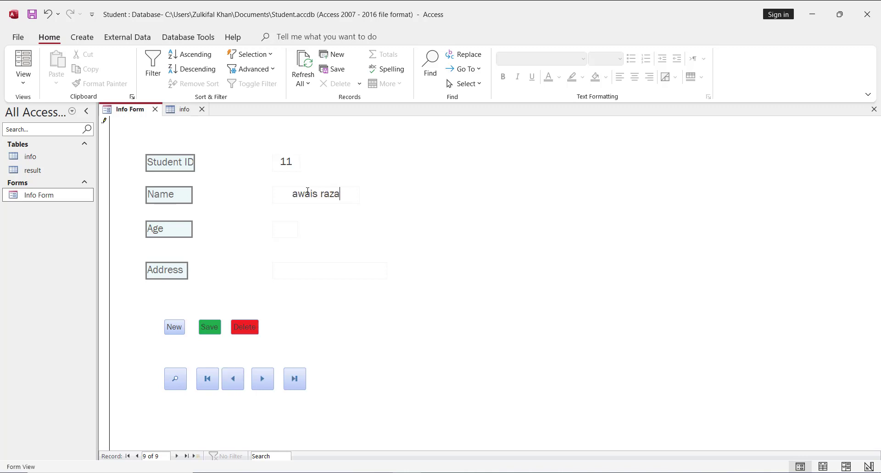
click(294, 233)
text(18)
text(taxila)
click(210, 330)
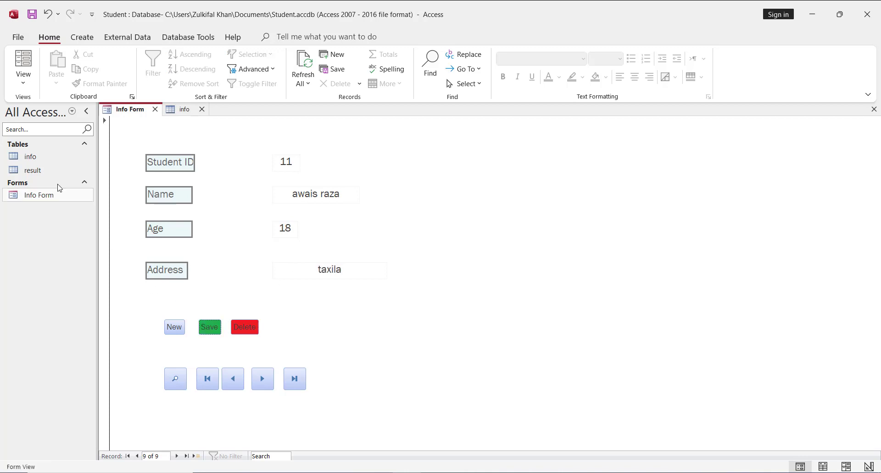
- Close the info table's datasheet view
click(180, 112)
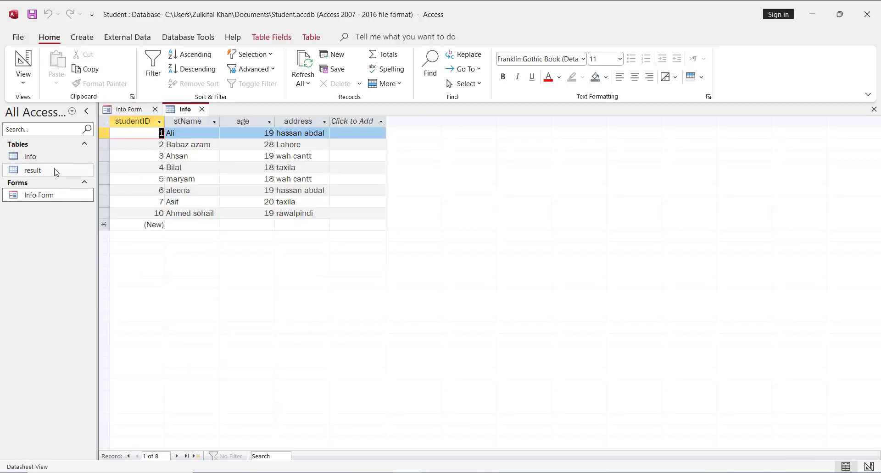
click(41, 156)
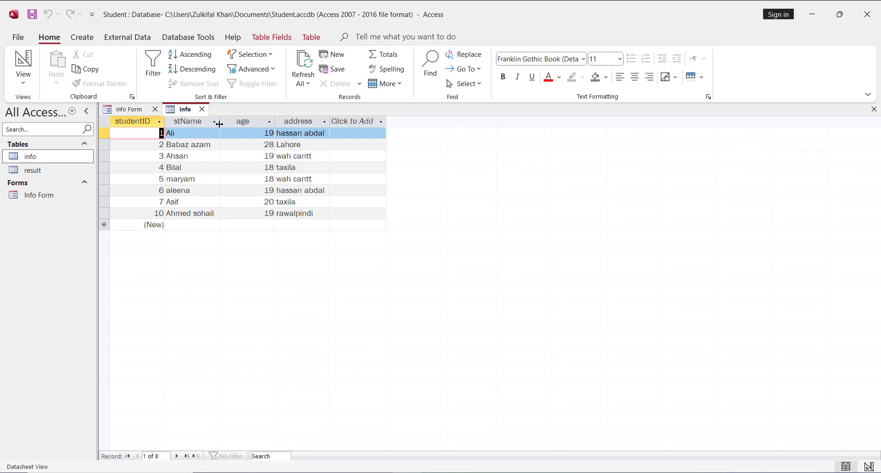
click(201, 109)
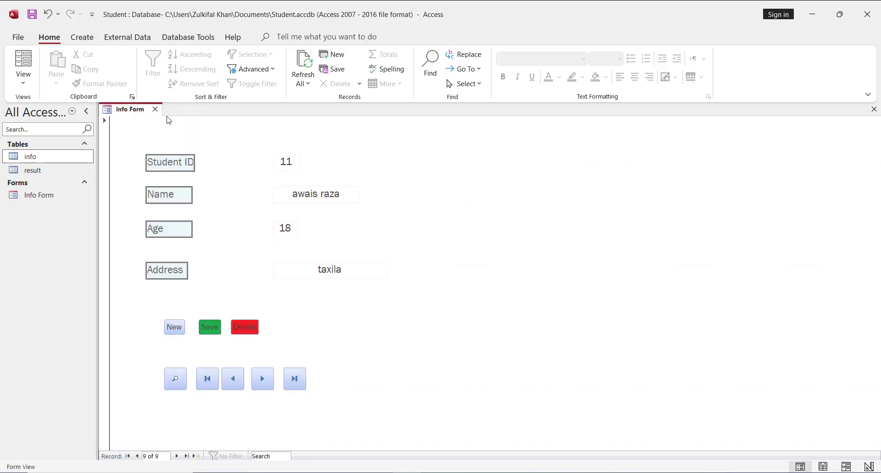
double_click(32, 157)
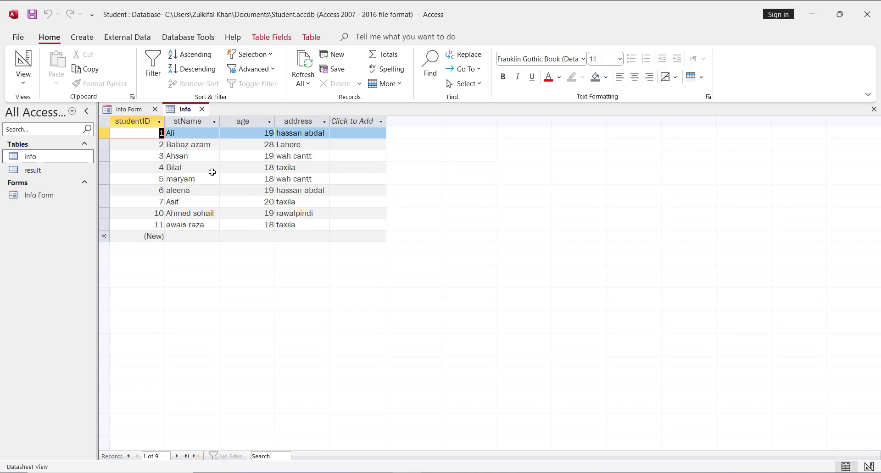
click(59, 195)
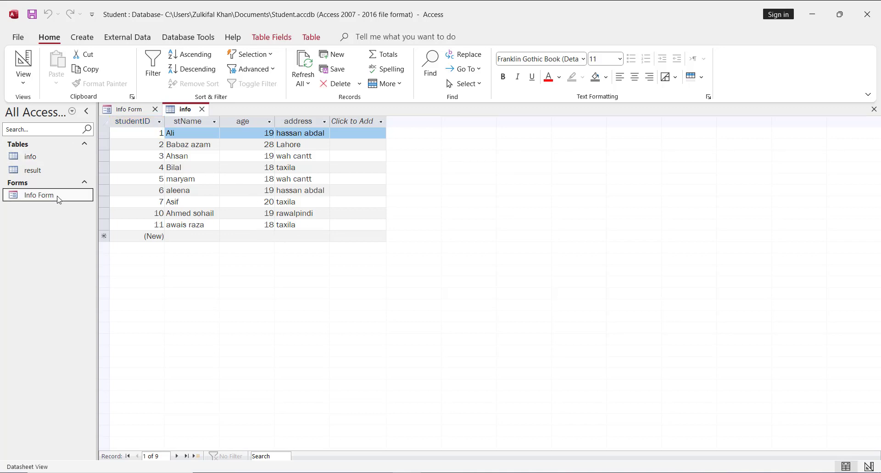
double_click(45, 196)
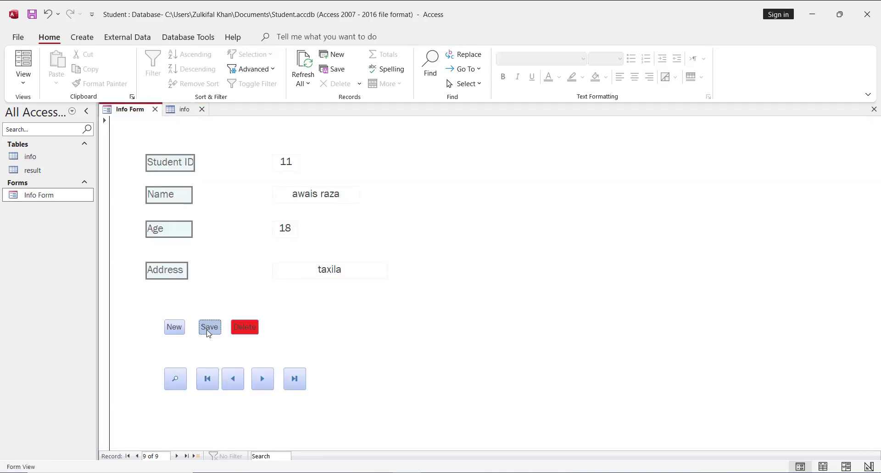
click(186, 112)
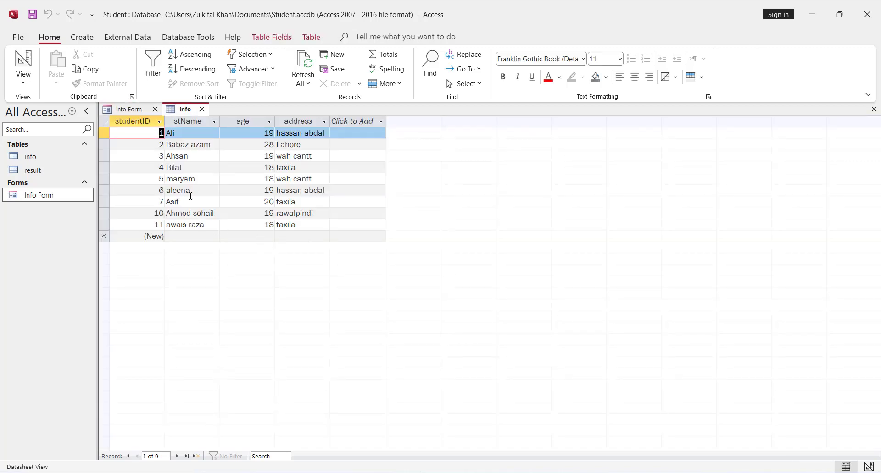
click(137, 110)
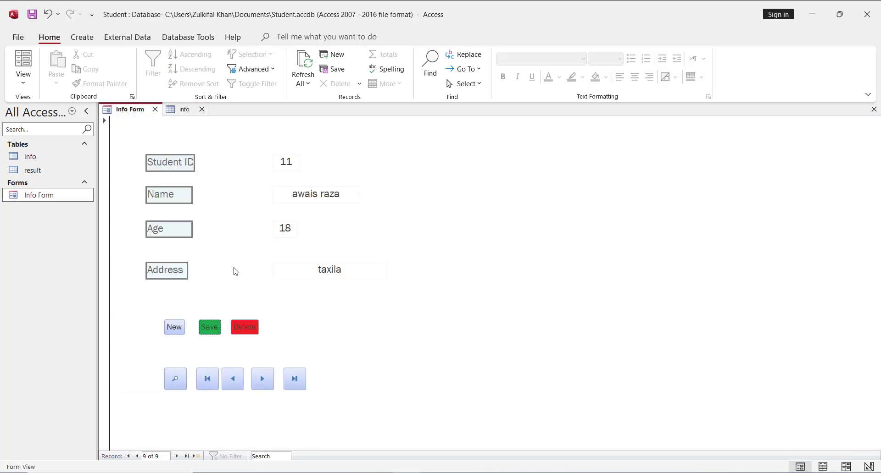